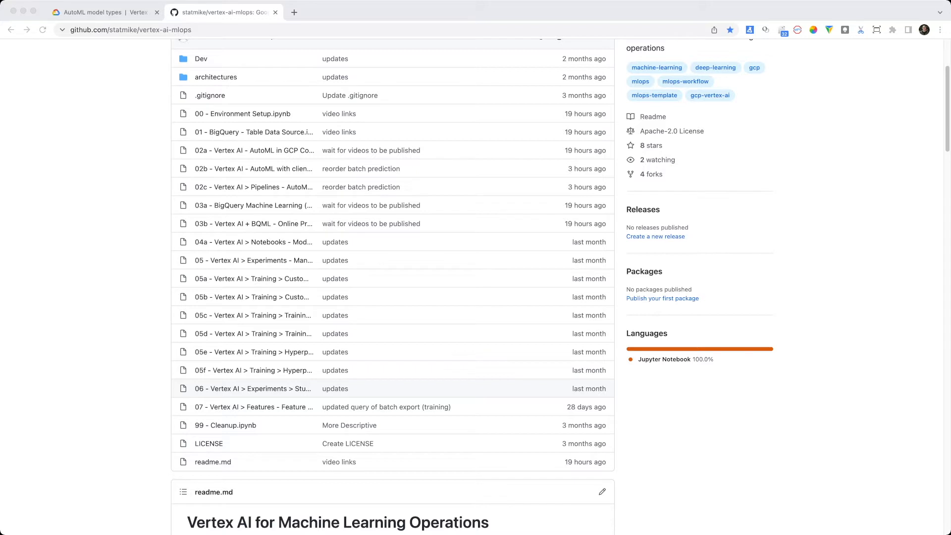
- Examine the vertex-ai-mlops repository's file list and the enlarged workflow diagram in its readme overview
{"action": "scroll", "coordinate": [391, 285], "scroll_direction": "up", "scroll_amount": 1}
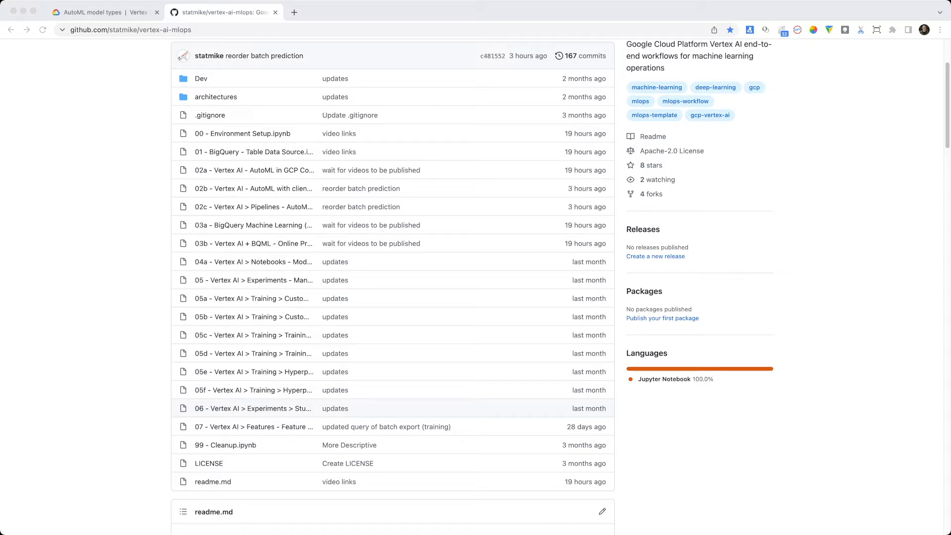
{"action": "scroll", "coordinate": [392, 287], "scroll_direction": "down", "scroll_amount": 20}
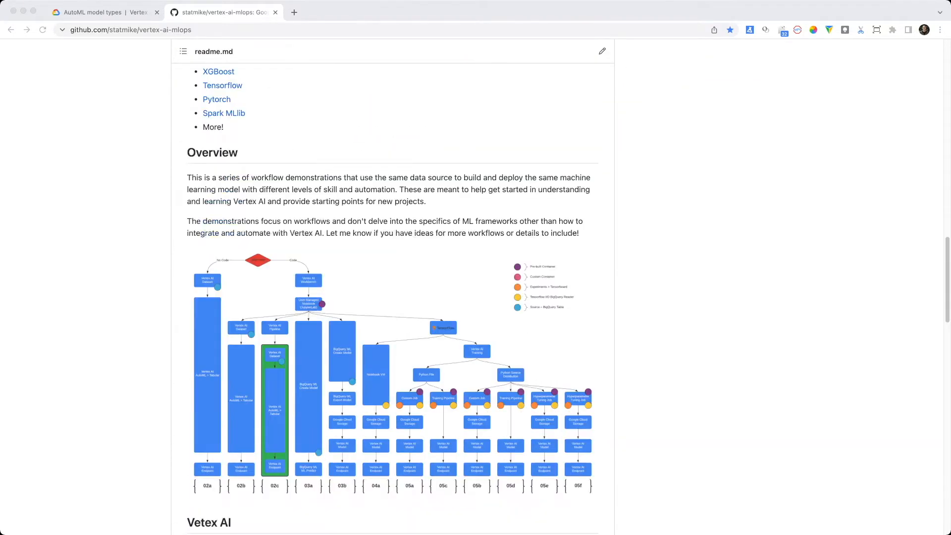
{"action": "key", "text": "super+Tab"}
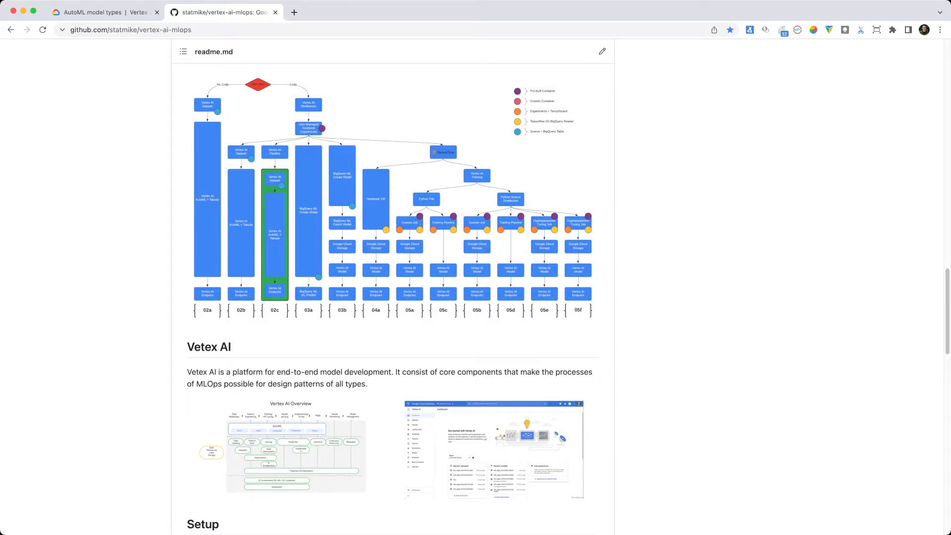
{"action": "key", "text": "super+equal"}
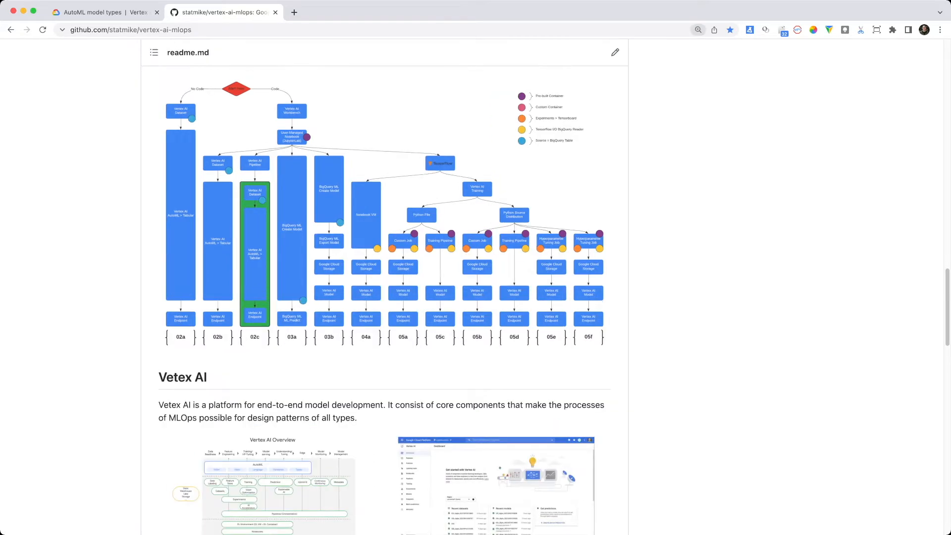
{"action": "key", "text": "super+equal"}
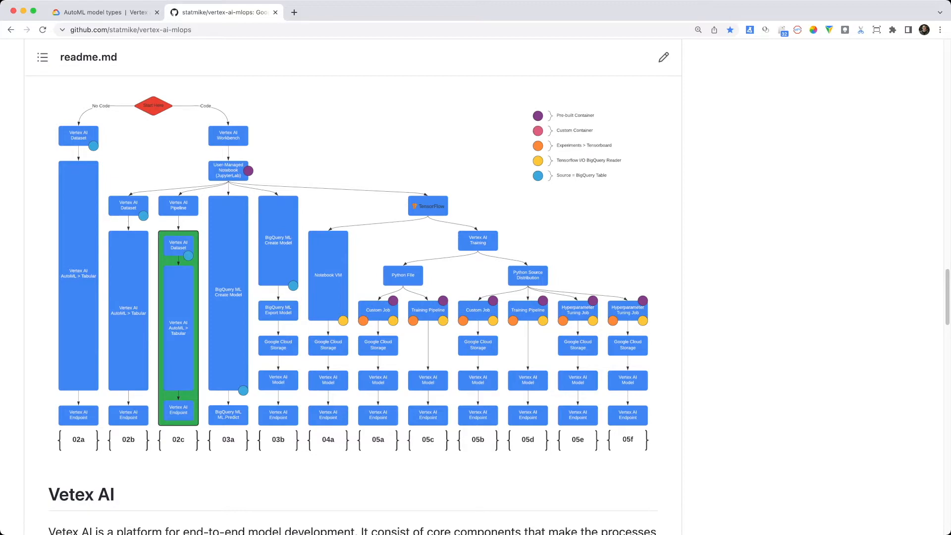
{"action": "scroll", "coordinate": [347, 297], "scroll_direction": "up", "scroll_amount": 15}
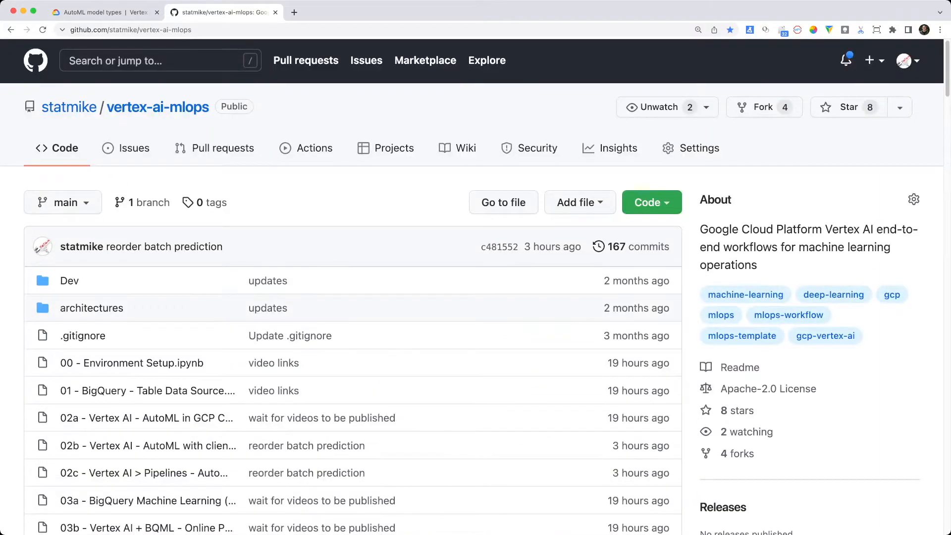
{"action": "key", "text": "super+minus"}
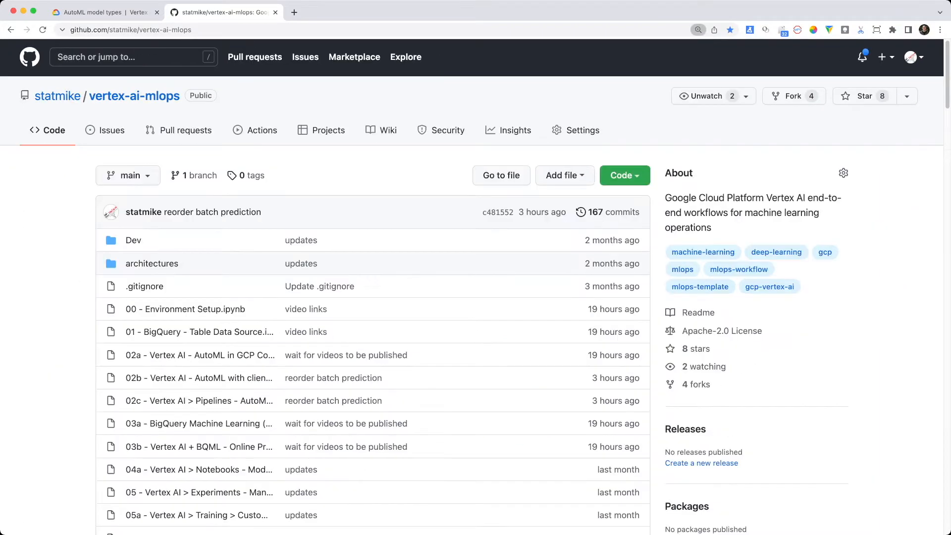
{"action": "key", "text": "super+minus"}
{"action": "key", "text": "super+minus"}
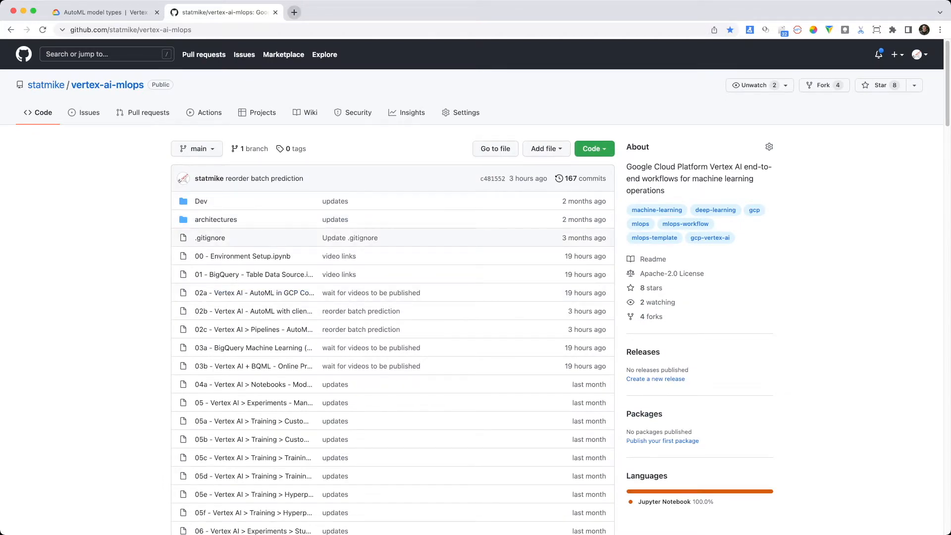
- Open console.cloud.google.com in a new browser tab and switch to the statmike-demo3 project
{"action": "left_click", "coordinate": [294, 12]}
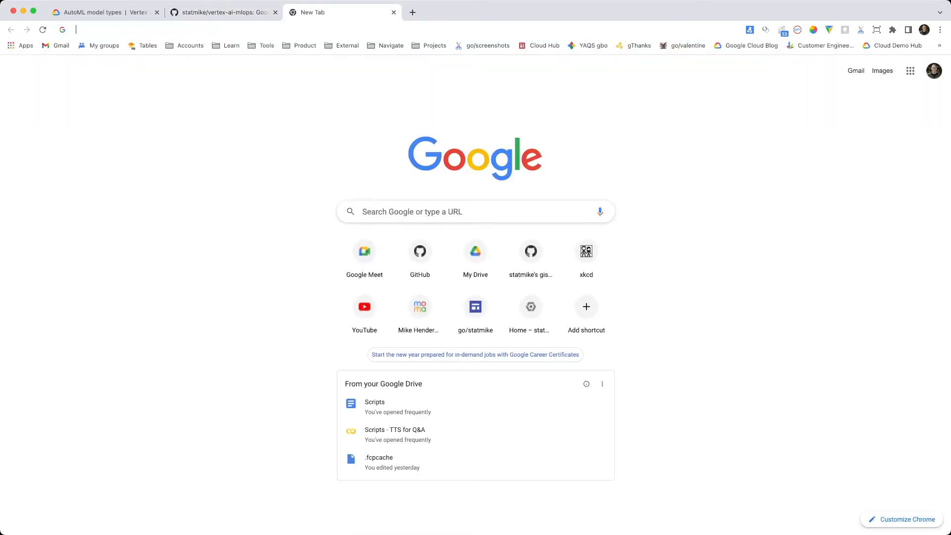
{"action": "type", "text": "console.cloud.google.com"}
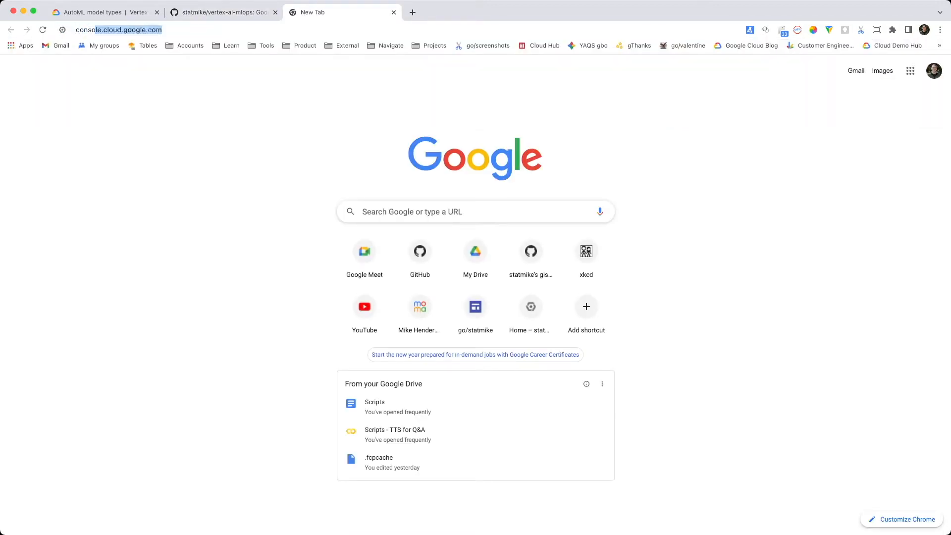
{"action": "key", "text": "Return"}
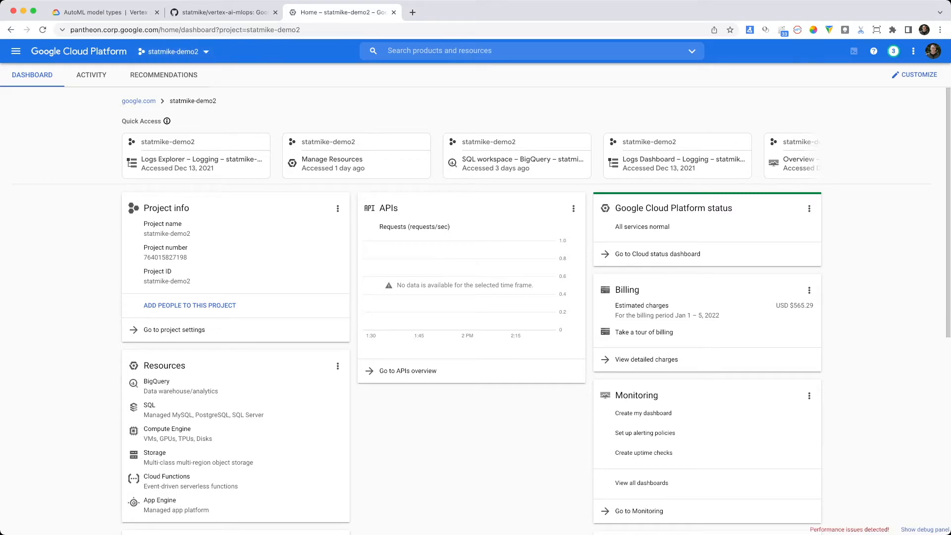
{"action": "left_click", "coordinate": [174, 52]}
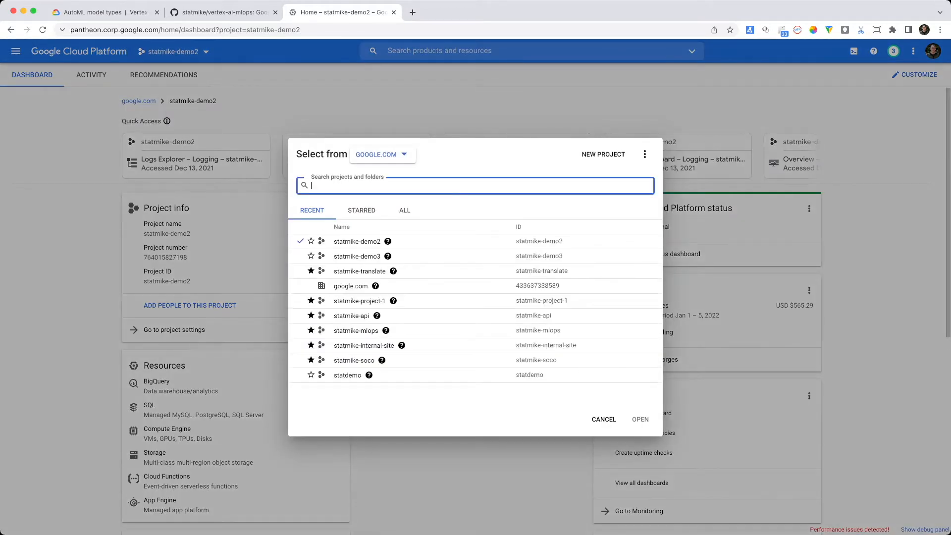
{"action": "left_click", "coordinate": [329, 256]}
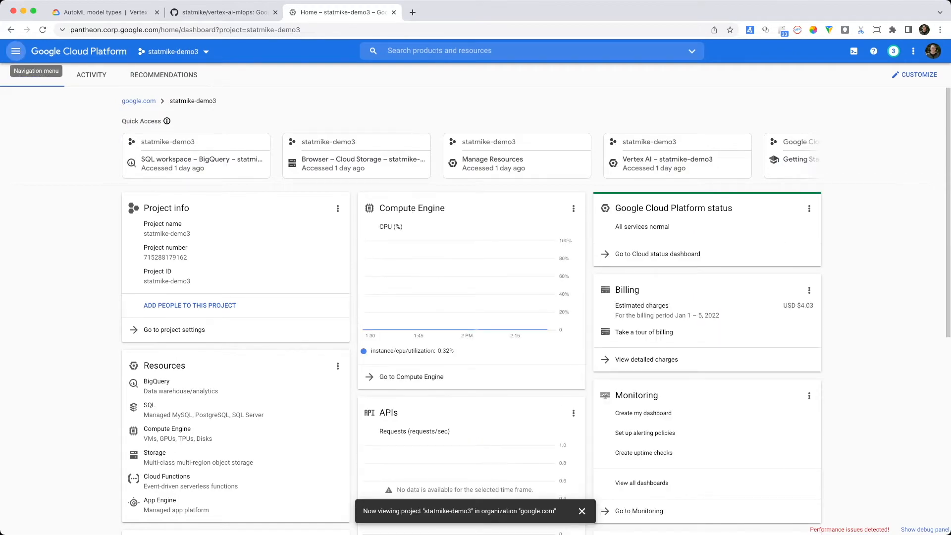
- Launch JupyterLab for the mynotebooks instance in Vertex AI Workbench and decline the recommended build
{"action": "left_click", "coordinate": [15, 51]}
{"action": "mouse_move", "coordinate": [103, 209]}
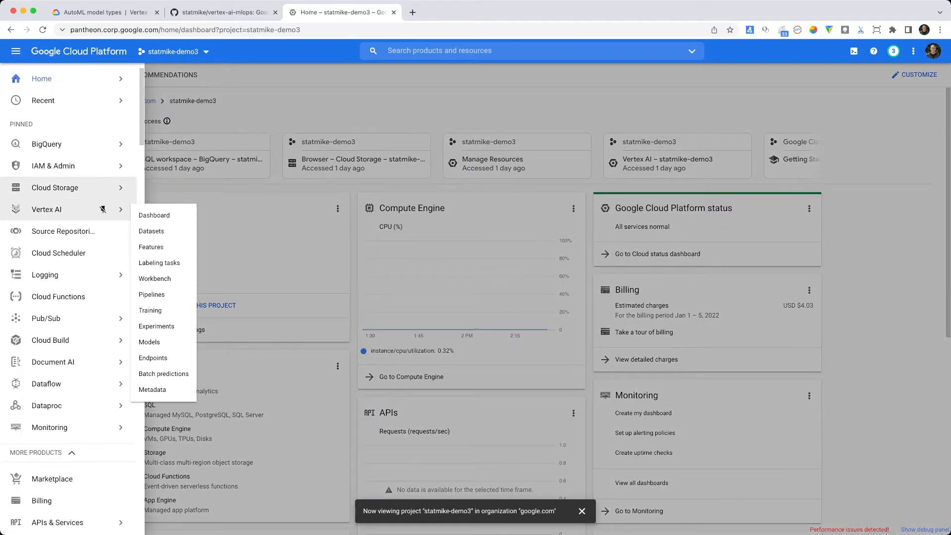
{"action": "left_click", "coordinate": [154, 278]}
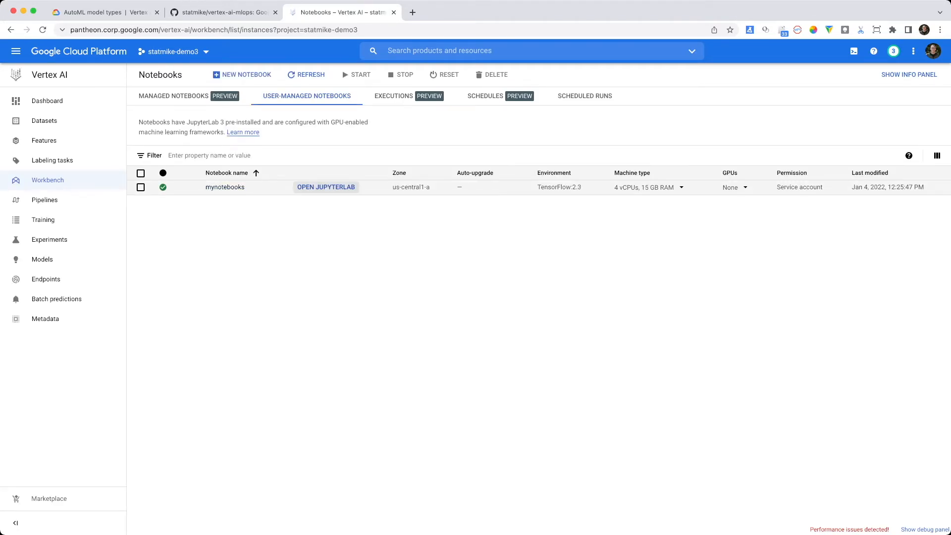
{"action": "left_click", "coordinate": [326, 186]}
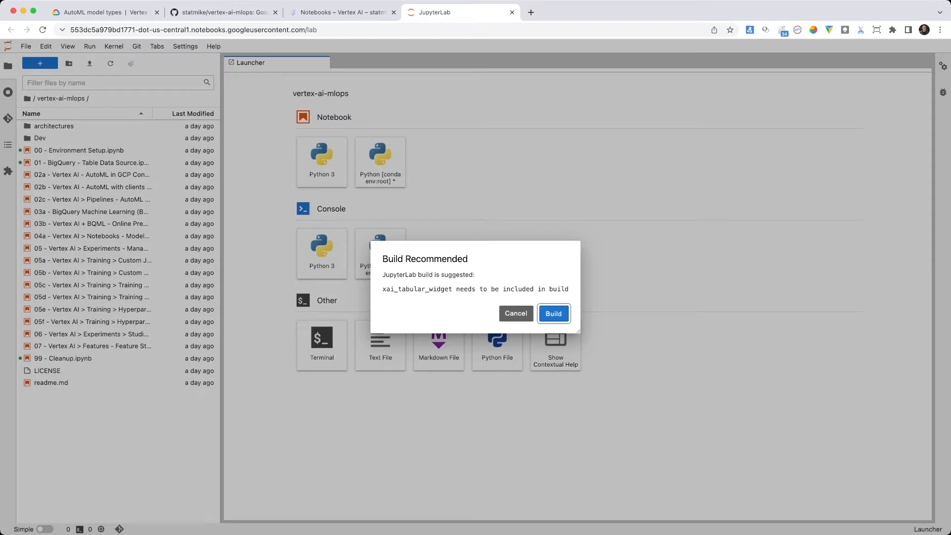
{"action": "left_click", "coordinate": [516, 313]}
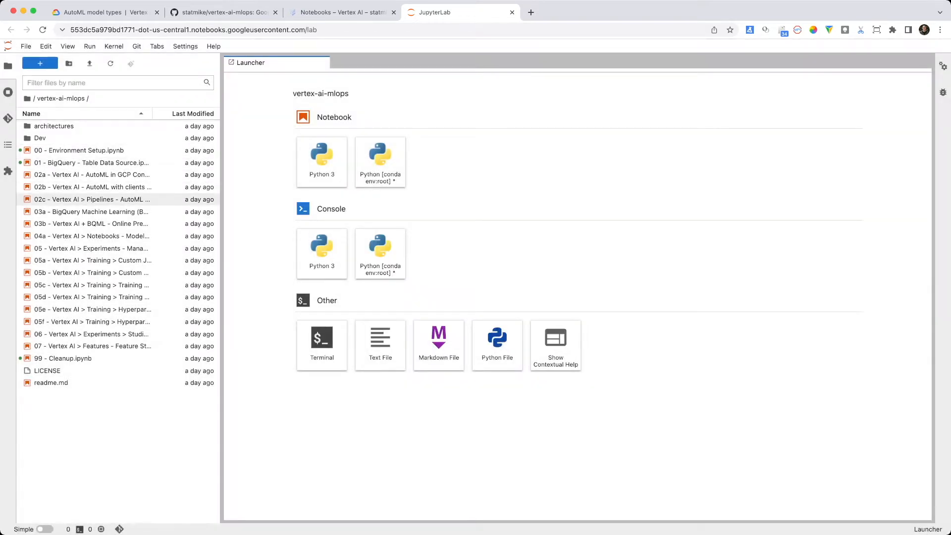
- Open the 02a notebook on AutoML in GCP Console (no code) and review its conceptual flow and dataset creation instructions
{"action": "double_click", "coordinate": [92, 175]}
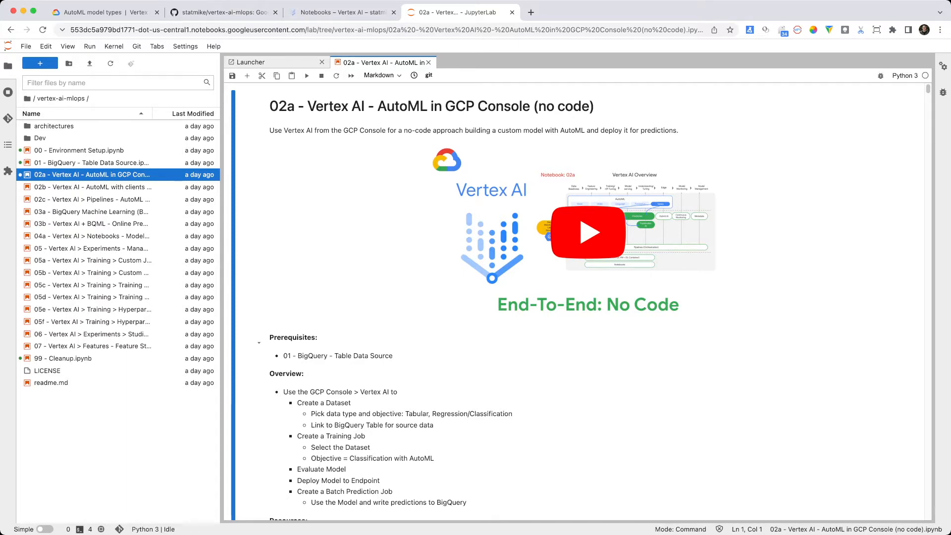
{"action": "scroll", "coordinate": [577, 297], "scroll_direction": "down", "scroll_amount": 10}
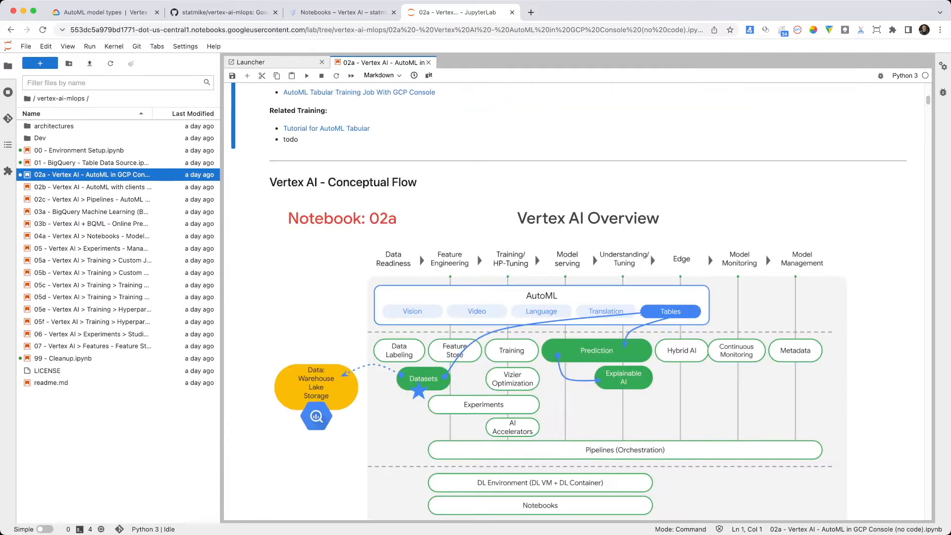
{"action": "scroll", "coordinate": [565, 302], "scroll_direction": "down", "scroll_amount": 6}
{"action": "scroll", "coordinate": [565, 303], "scroll_direction": "up", "scroll_amount": 2}
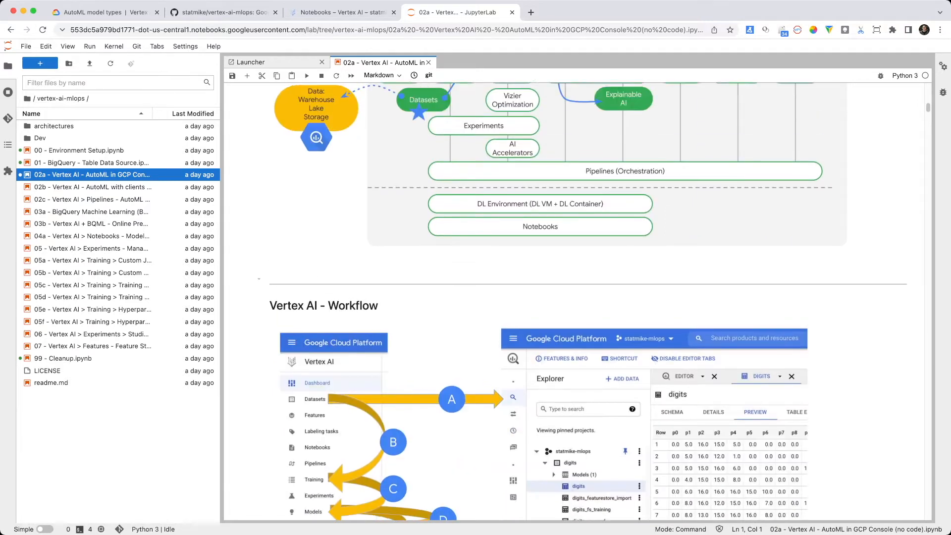
{"action": "scroll", "coordinate": [565, 302], "scroll_direction": "up", "scroll_amount": 3}
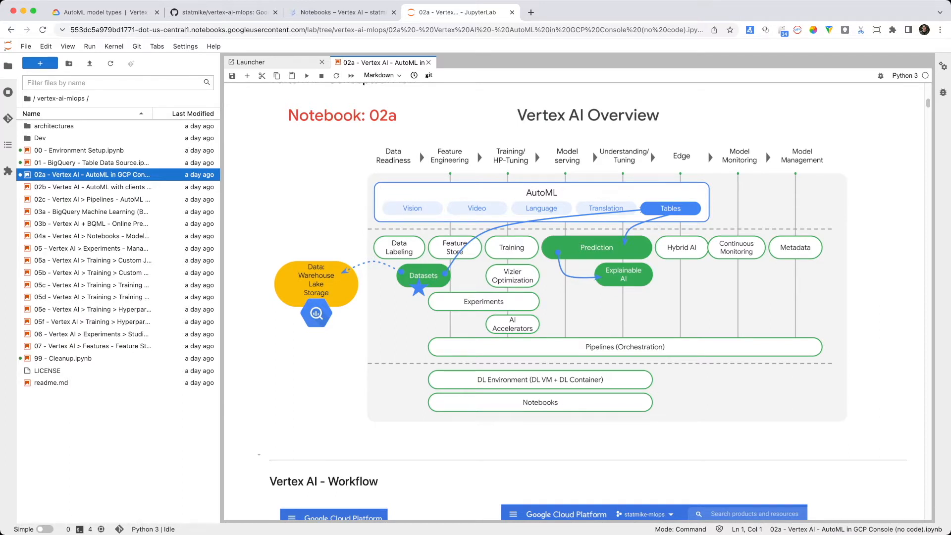
{"action": "scroll", "coordinate": [574, 301], "scroll_direction": "up", "scroll_amount": 1}
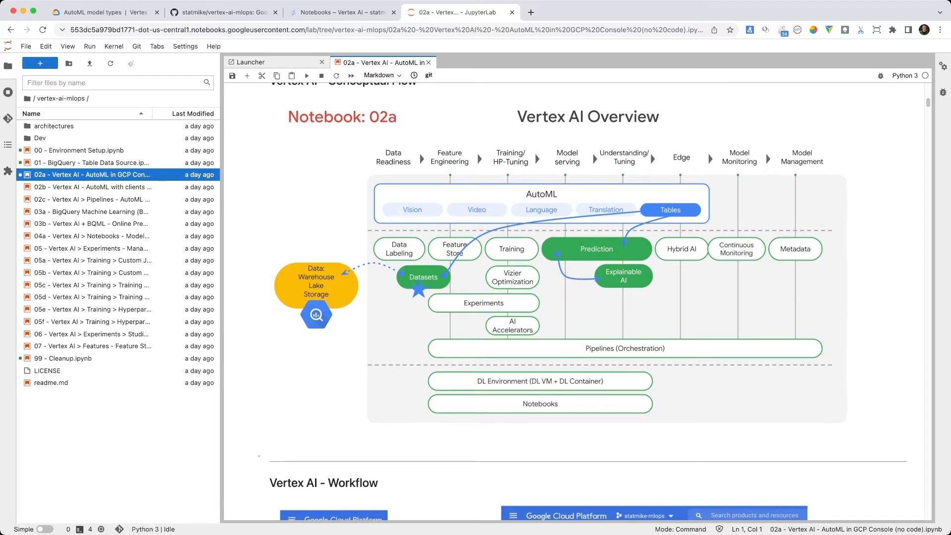
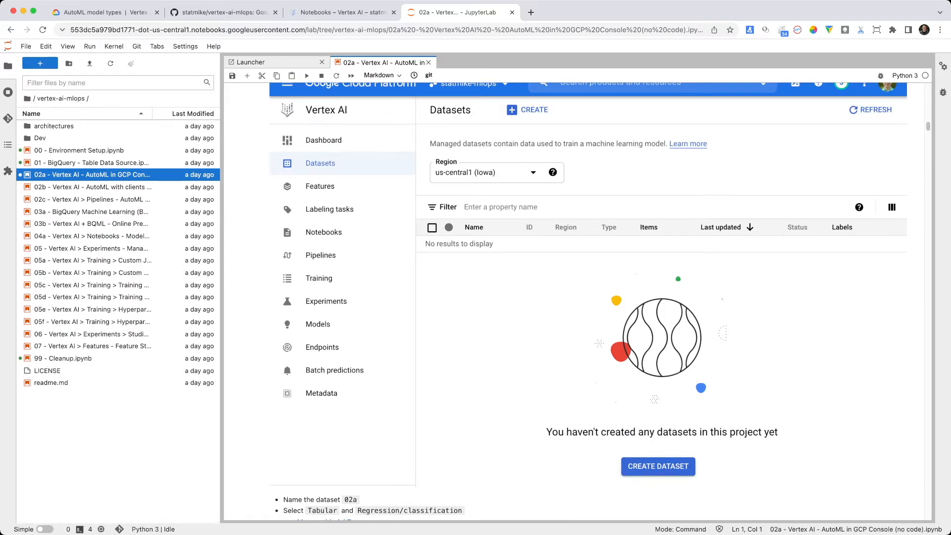
{"action": "scroll", "coordinate": [588, 301], "scroll_direction": "down", "scroll_amount": 5}
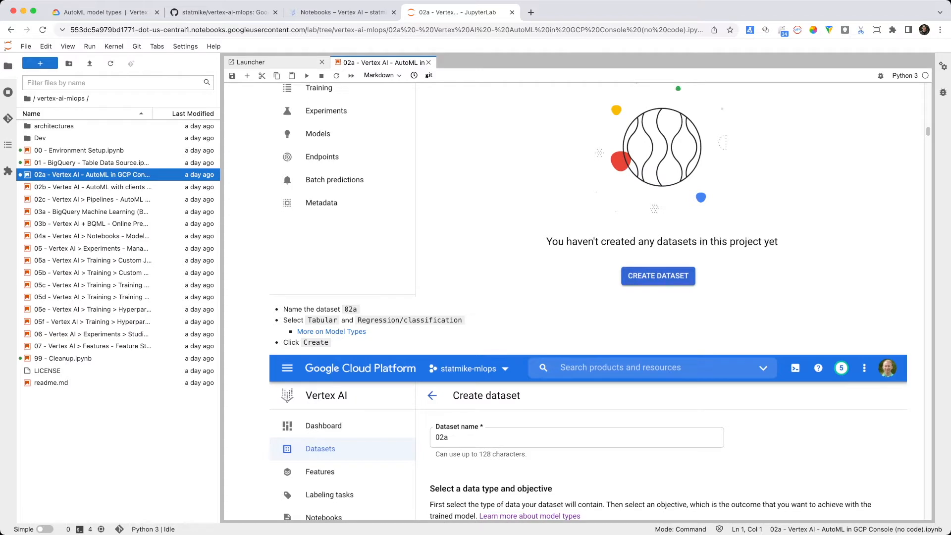
{"action": "scroll", "coordinate": [577, 301], "scroll_direction": "down", "scroll_amount": 1}
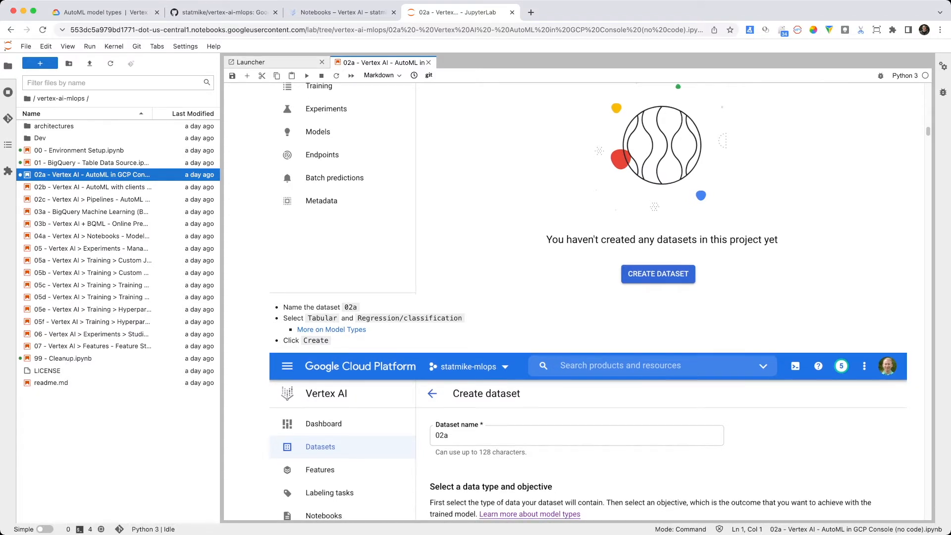
{"action": "scroll", "coordinate": [588, 301], "scroll_direction": "up", "scroll_amount": 1}
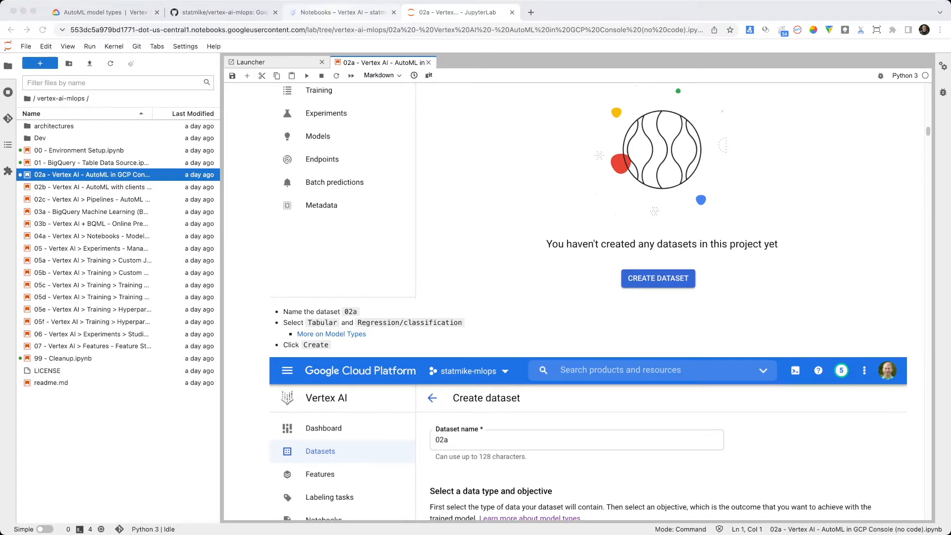
- Switch back to the Google Cloud console and start a new Vertex AI dataset named 02a
{"action": "left_click", "coordinate": [342, 11]}
{"action": "left_click", "coordinate": [44, 120]}
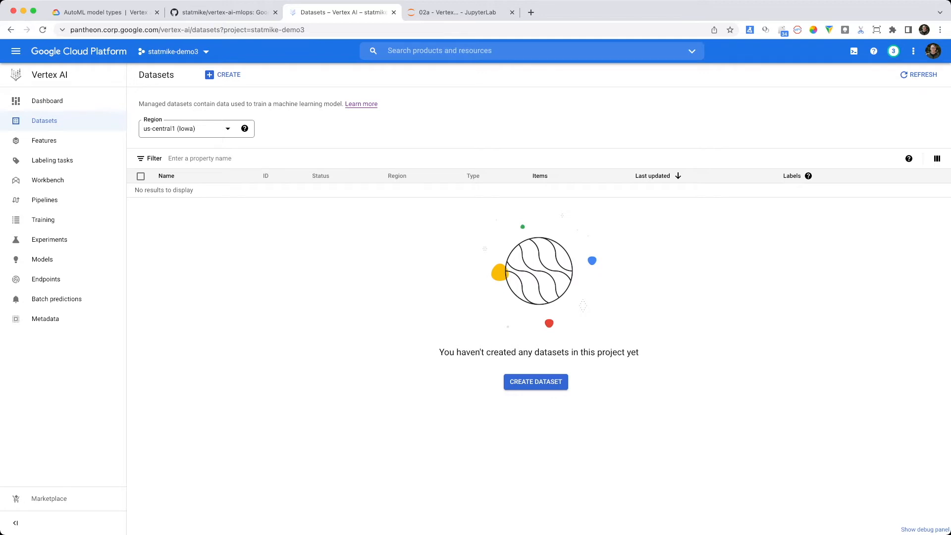
{"action": "left_click", "coordinate": [536, 381]}
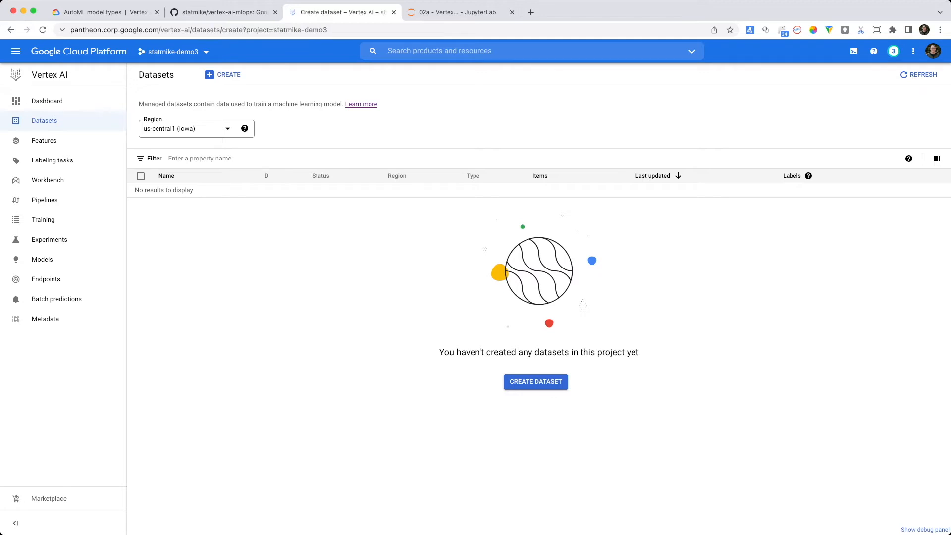
{"action": "left_click_drag", "start_coordinate": [216, 111], "coordinate": [141, 111]}
{"action": "type", "text": "02a"}
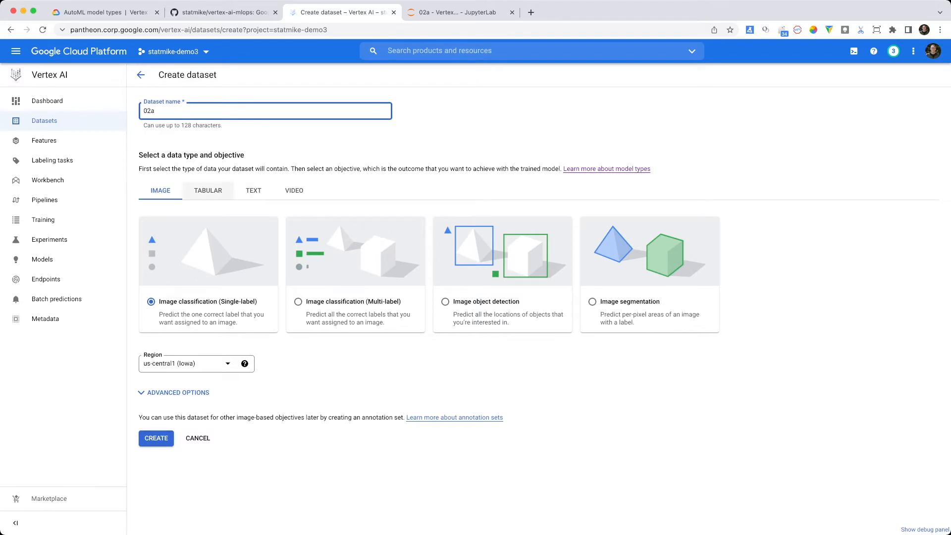
- Compare the objectives offered for each data type, choose Tabular with Regression/classification, and expand the dataset's advanced options
{"action": "left_click", "coordinate": [208, 190]}
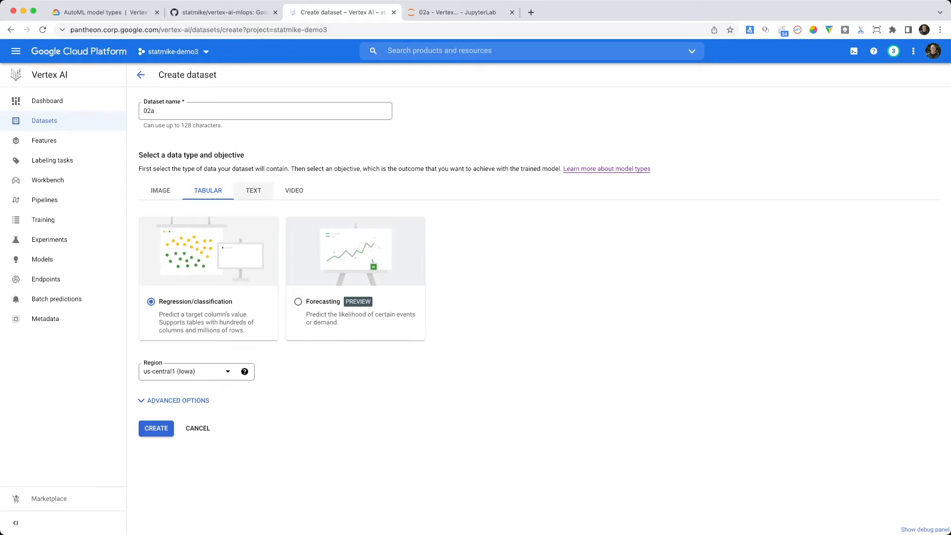
{"action": "left_click", "coordinate": [253, 190]}
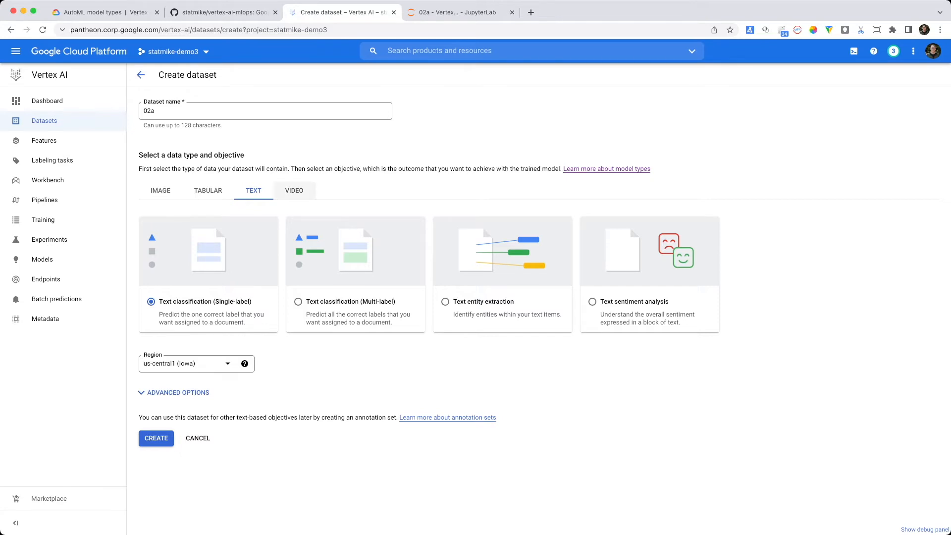
{"action": "left_click", "coordinate": [160, 190]}
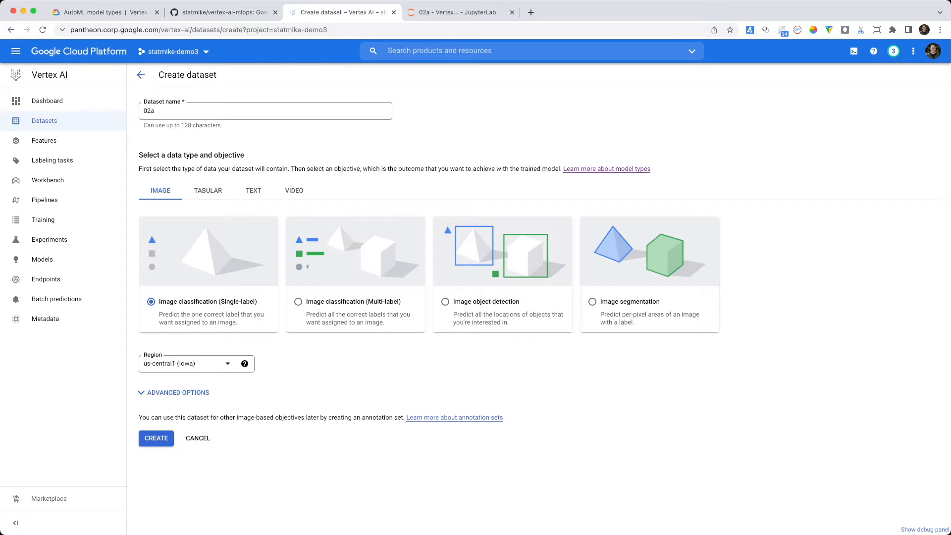
{"action": "left_click", "coordinate": [294, 190]}
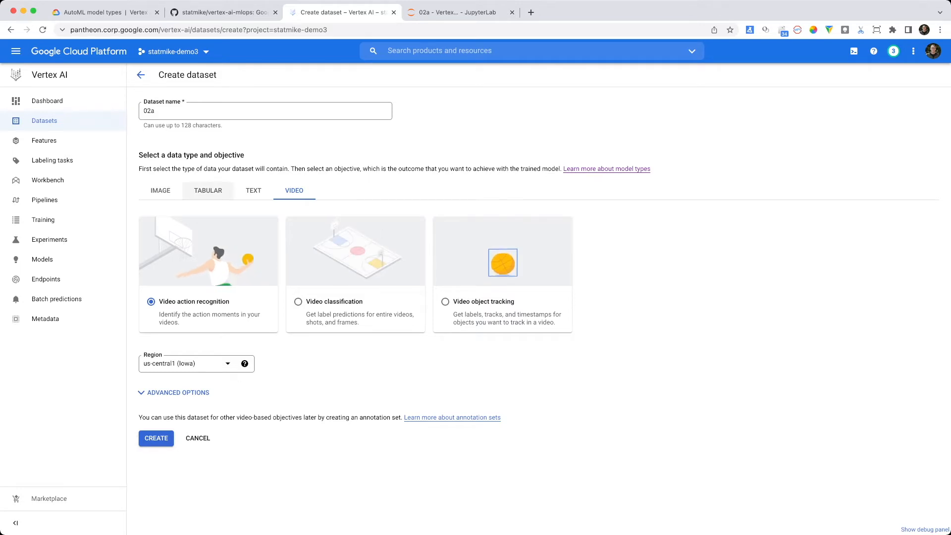
{"action": "left_click", "coordinate": [208, 190]}
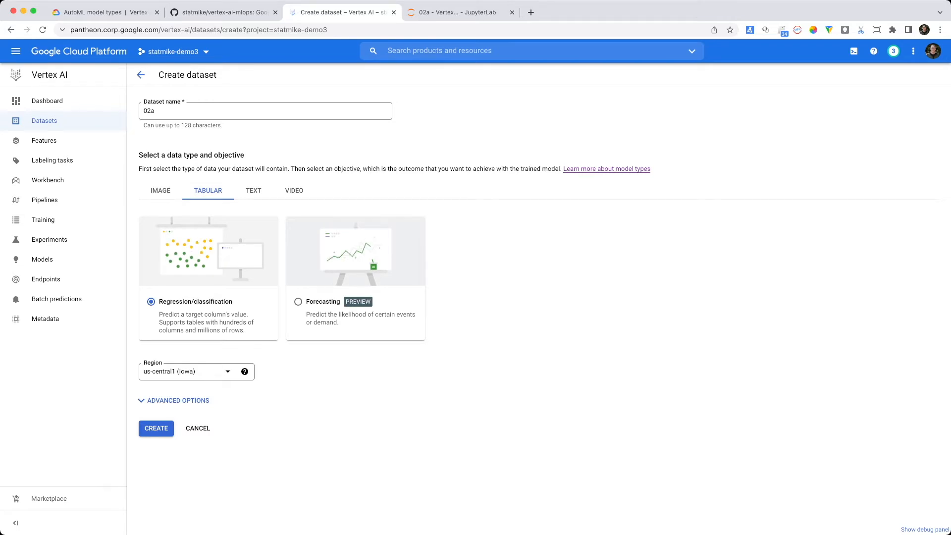
{"action": "left_click", "coordinate": [173, 400]}
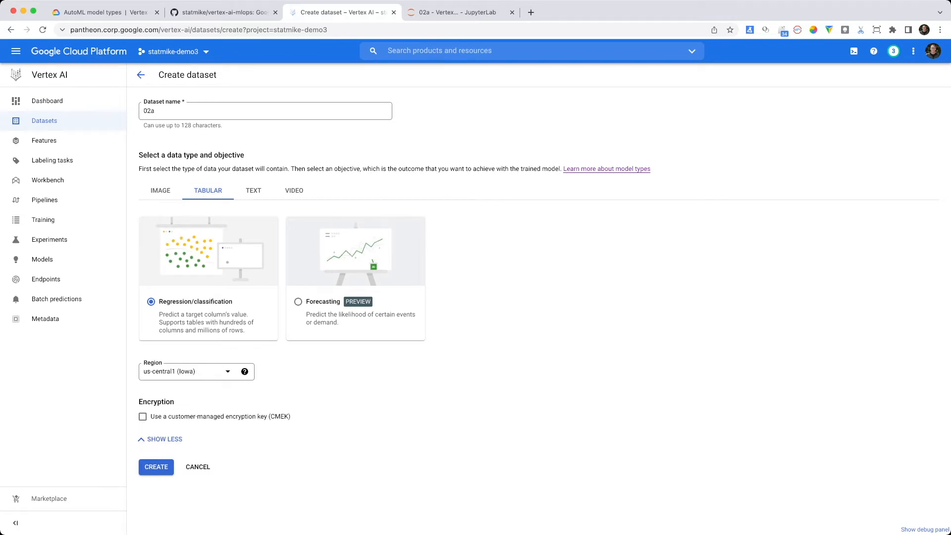
- Create the 02a dataset and read the 02a notebook's instructions for choosing its data source
{"action": "left_click", "coordinate": [156, 467]}
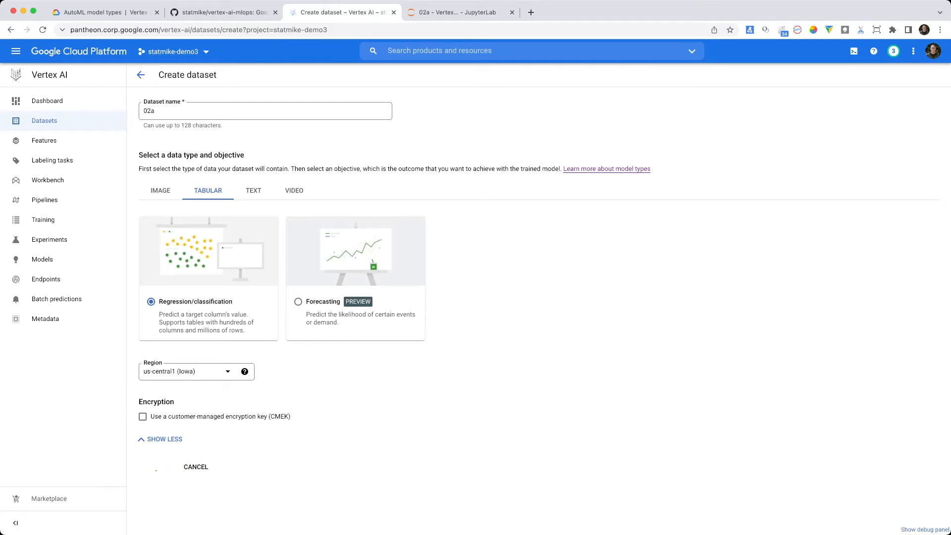
{"action": "left_click", "coordinate": [458, 12]}
{"action": "scroll", "coordinate": [587, 301], "scroll_direction": "down", "scroll_amount": 5}
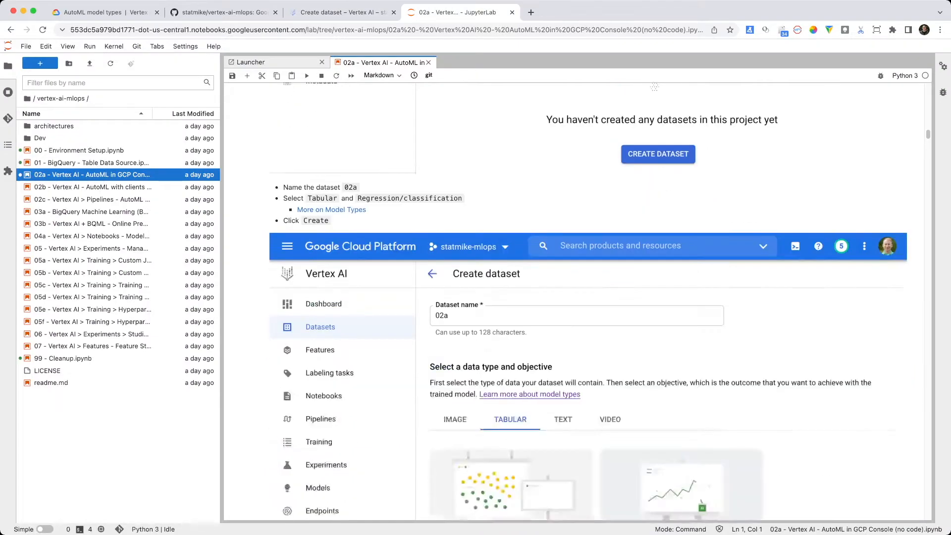
{"action": "scroll", "coordinate": [588, 301], "scroll_direction": "down", "scroll_amount": 10}
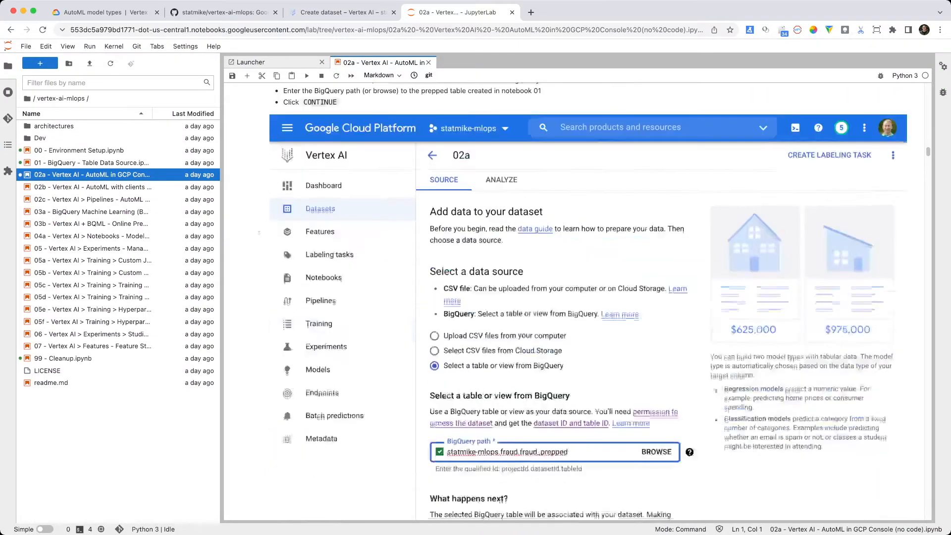
{"action": "scroll", "coordinate": [588, 301], "scroll_direction": "down", "scroll_amount": 3}
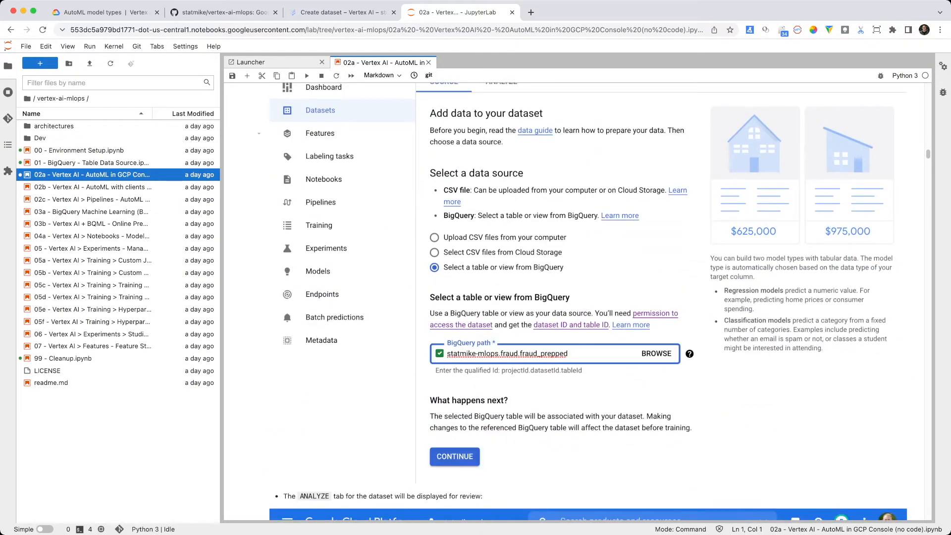
- In the Google Cloud console, set the dataset's source to the BigQuery table statmike-demo3.fraud.fraud_prepped
{"action": "left_click", "coordinate": [342, 13]}
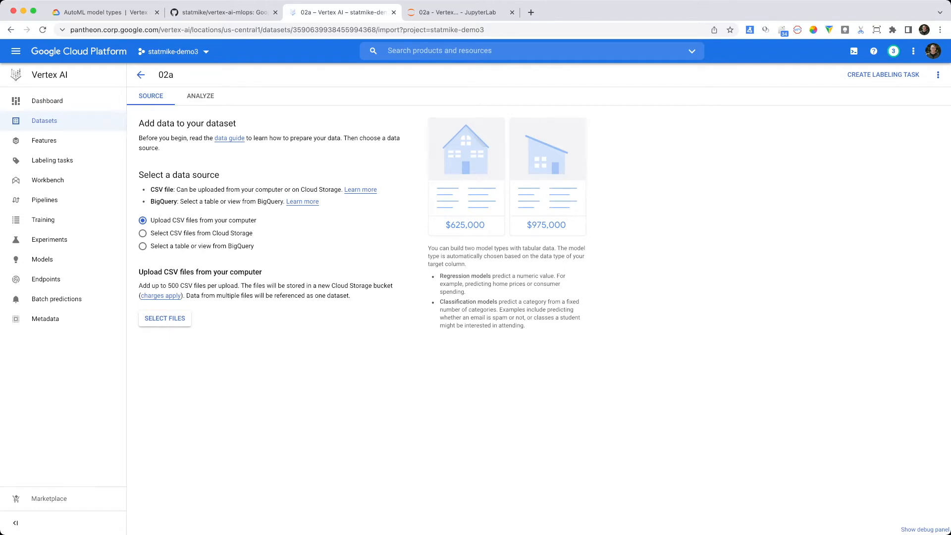
{"action": "left_click", "coordinate": [143, 246]}
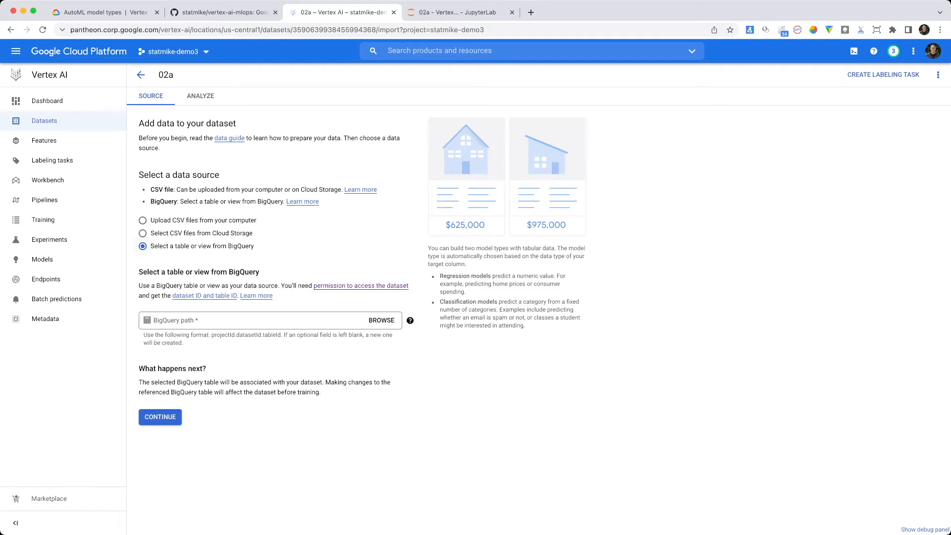
{"action": "left_click", "coordinate": [218, 321]}
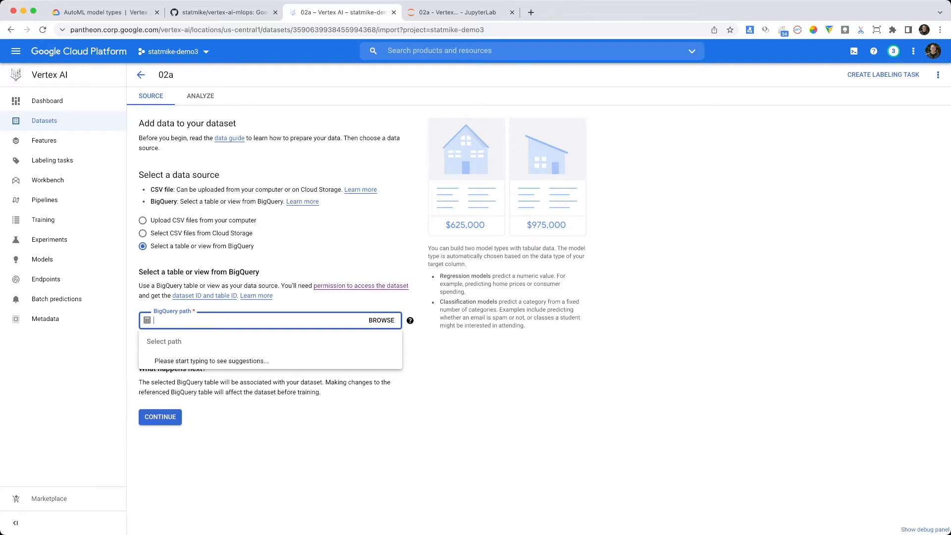
{"action": "type", "text": "statmike"}
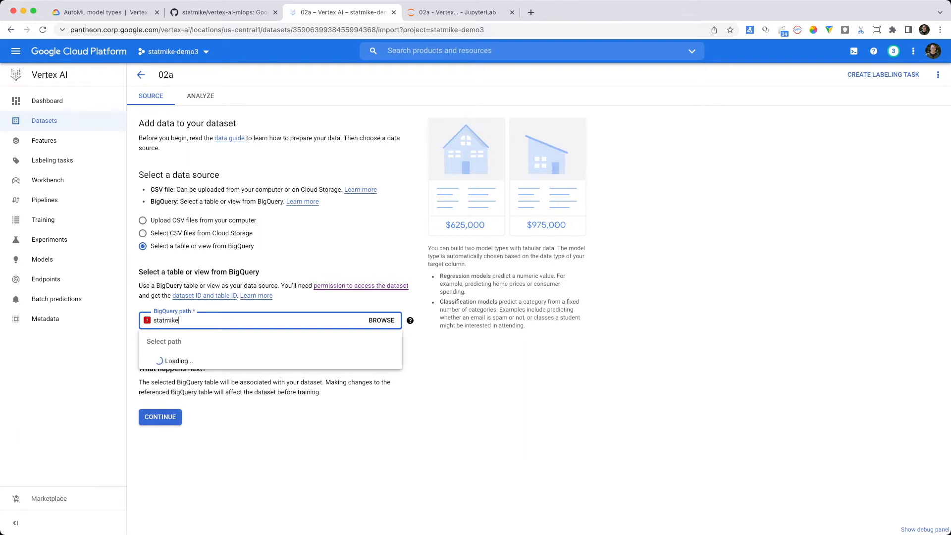
{"action": "type", "text": "-demo3.fraud.fraud_prepped"}
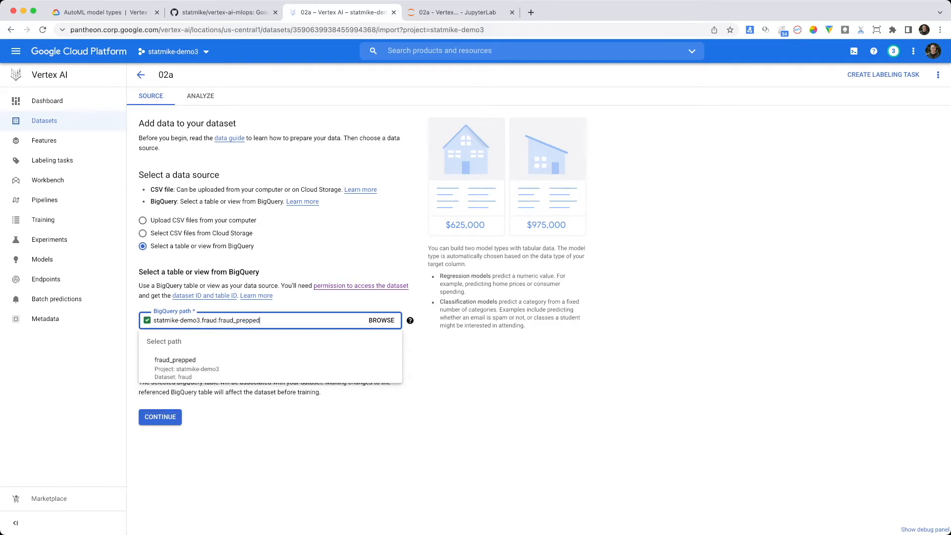
{"action": "left_click", "coordinate": [193, 368]}
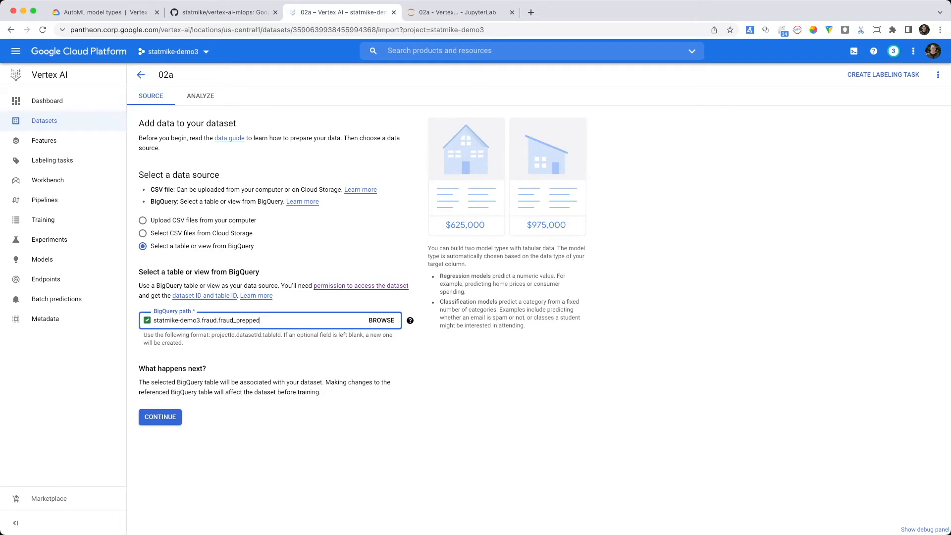
{"action": "left_click", "coordinate": [297, 417]}
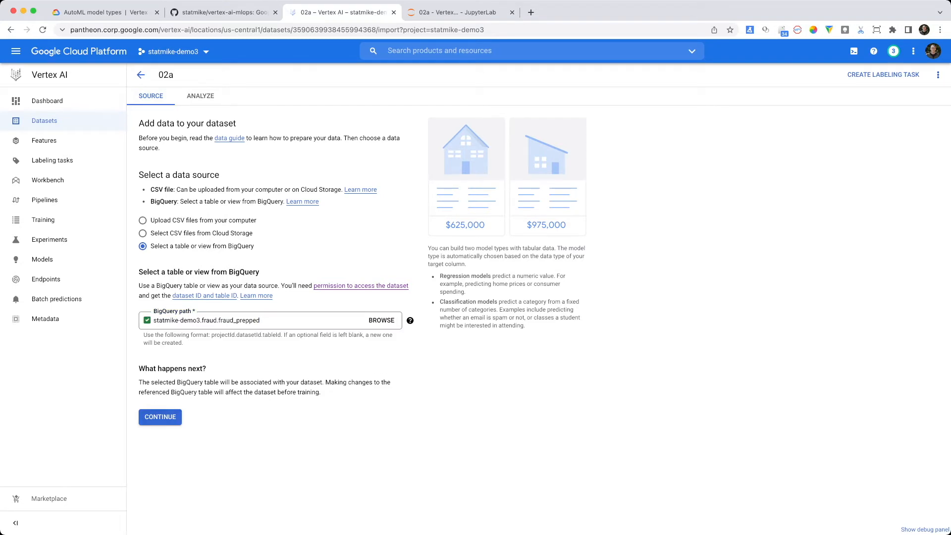
- Return to the 02a notebook in JupyterLab and review its example of the dataset's Analyze page
{"action": "left_click", "coordinate": [458, 12]}
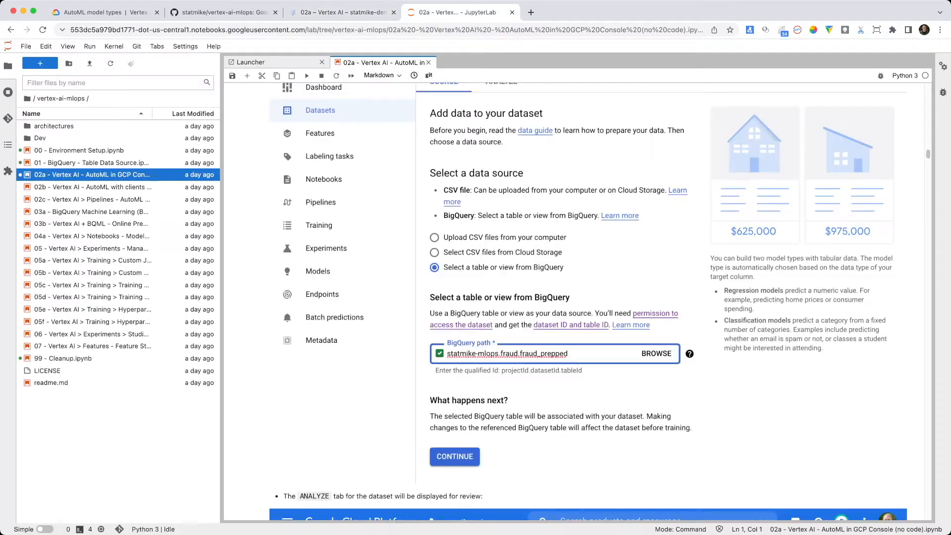
{"action": "scroll", "coordinate": [574, 297], "scroll_direction": "down", "scroll_amount": 8}
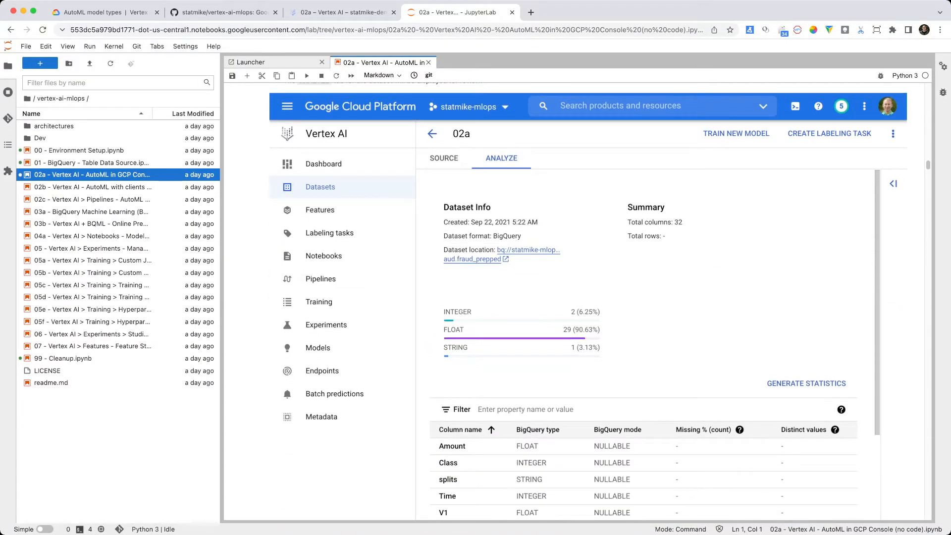
{"action": "scroll", "coordinate": [589, 301], "scroll_direction": "down", "scroll_amount": 4}
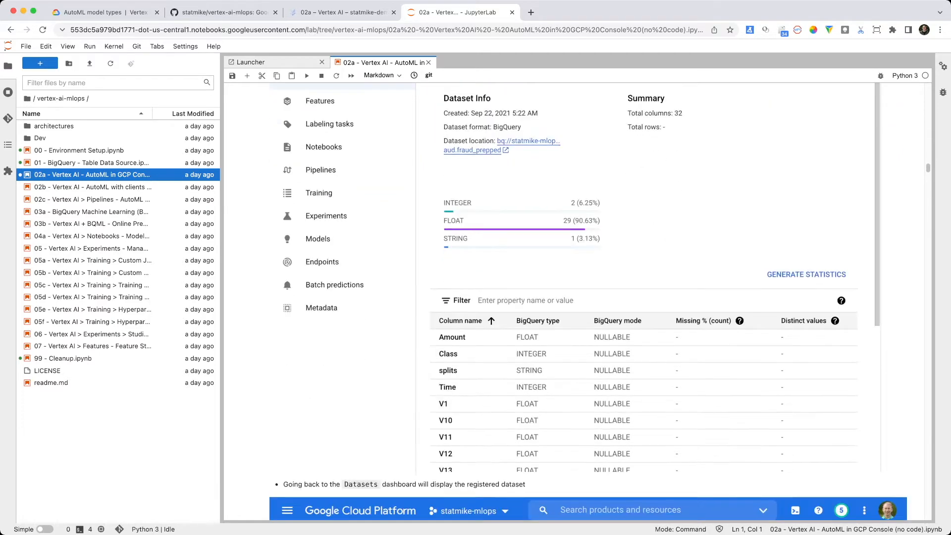
{"action": "scroll", "coordinate": [588, 301], "scroll_direction": "down", "scroll_amount": 2}
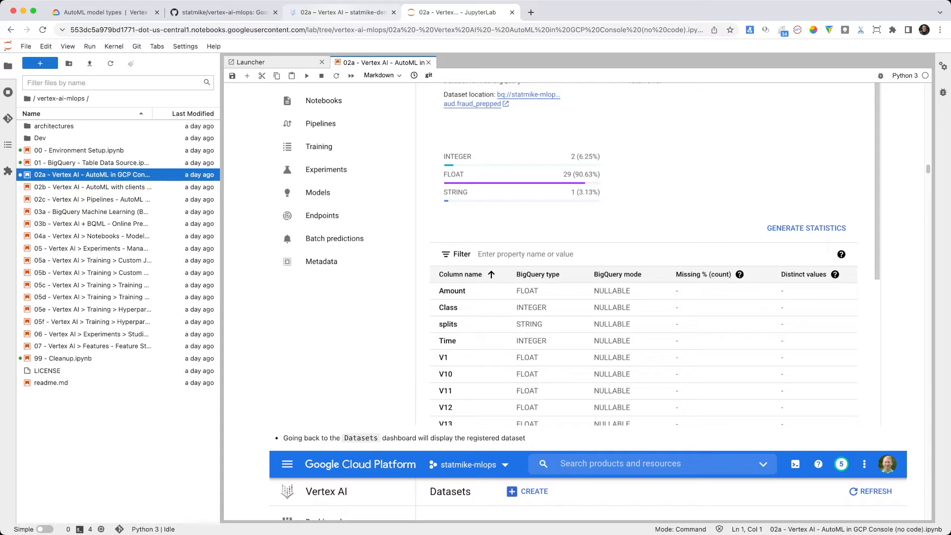
- In the Google Cloud console, examine the 02a dataset's info and columns, check its entry among the datasets, and reopen it
{"action": "left_click", "coordinate": [343, 12]}
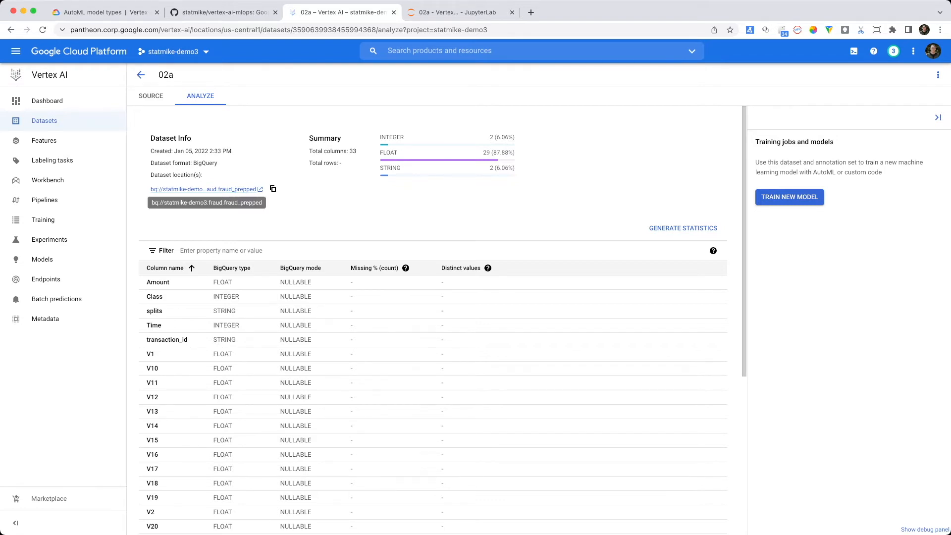
{"action": "scroll", "coordinate": [203, 191], "scroll_direction": "down", "scroll_amount": 5}
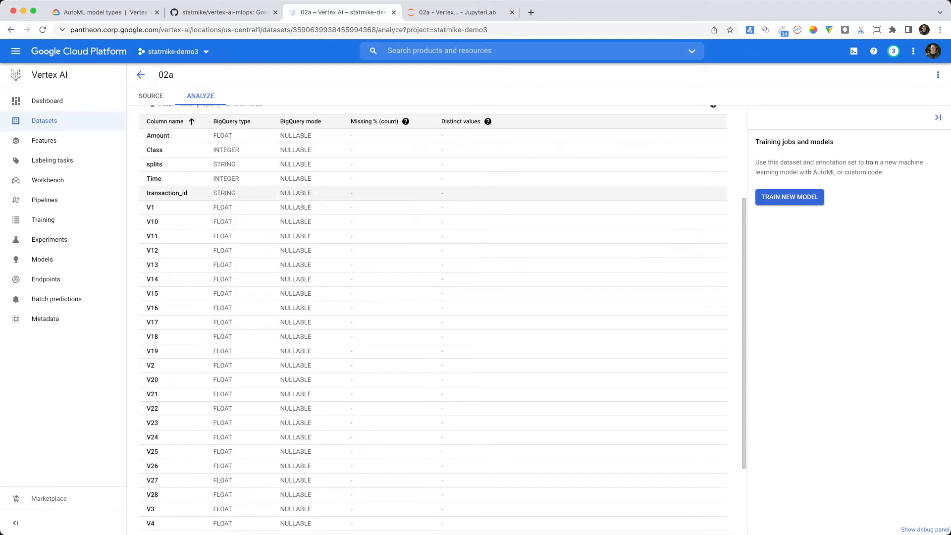
{"action": "scroll", "coordinate": [203, 278], "scroll_direction": "up", "scroll_amount": 2}
{"action": "scroll", "coordinate": [396, 278], "scroll_direction": "up", "scroll_amount": 2}
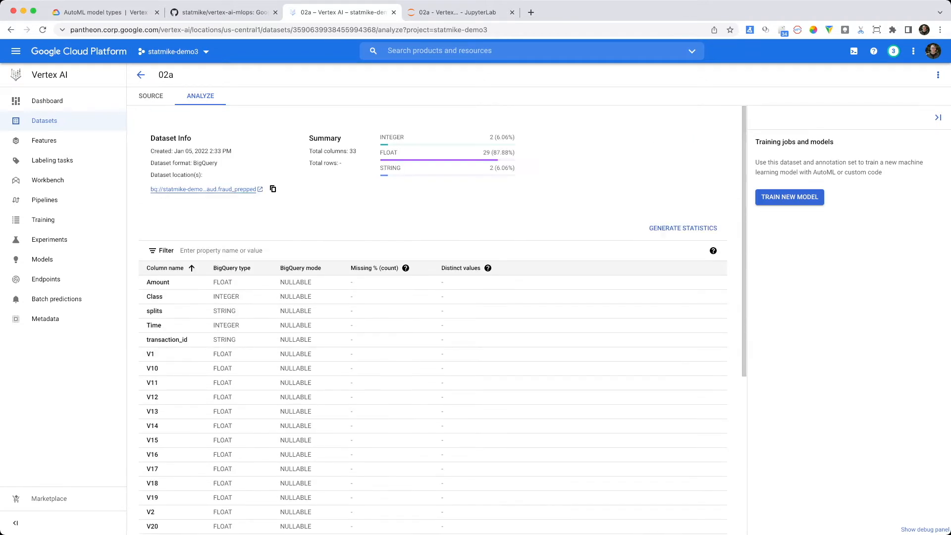
{"action": "mouse_move", "coordinate": [406, 268]}
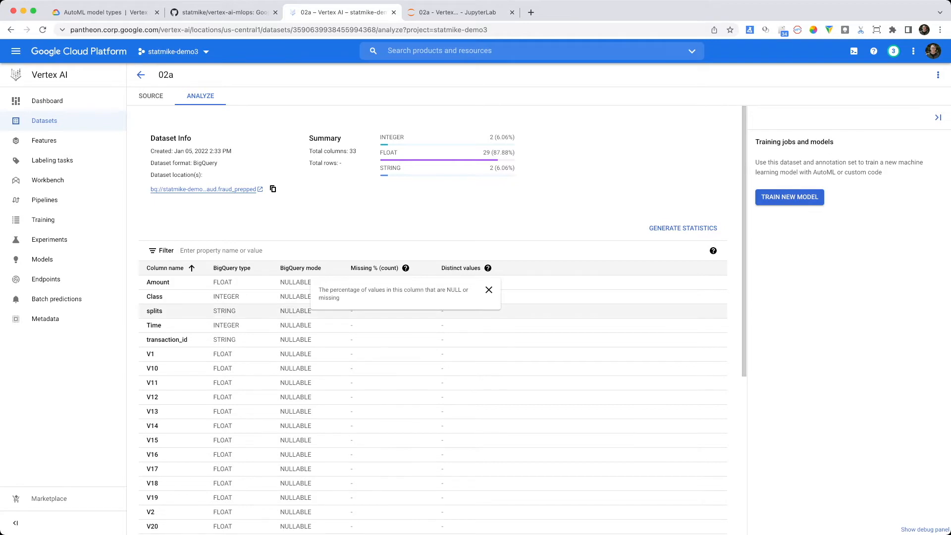
{"action": "scroll", "coordinate": [396, 366], "scroll_direction": "down", "scroll_amount": 5}
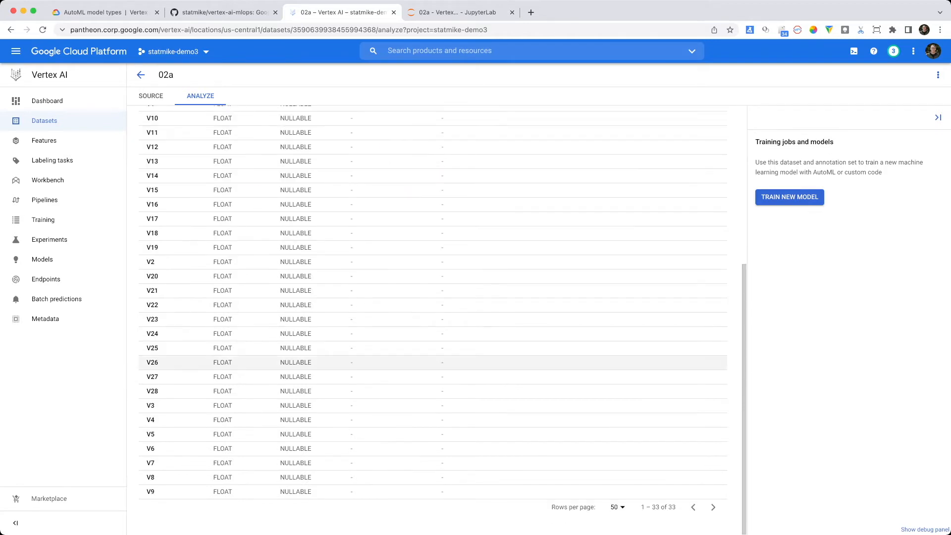
{"action": "scroll", "coordinate": [443, 322], "scroll_direction": "up", "scroll_amount": 5}
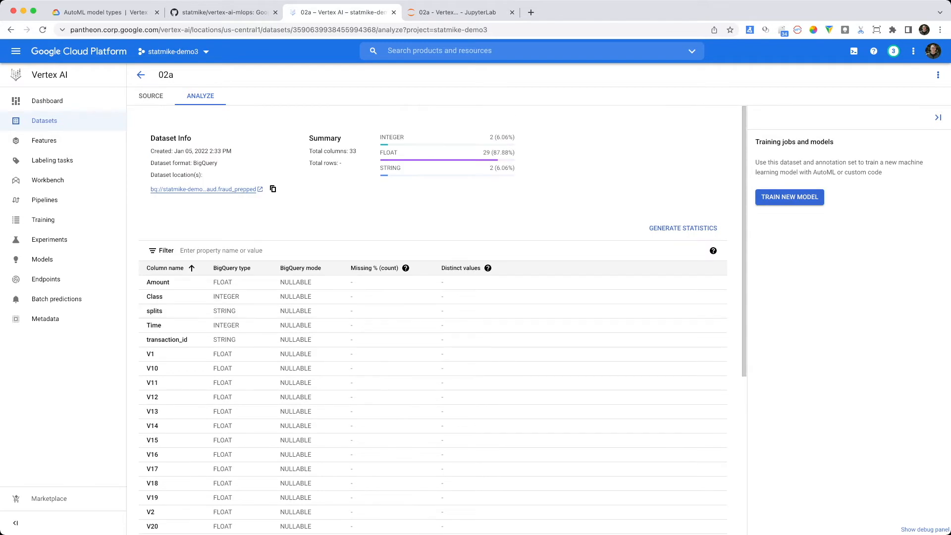
{"action": "left_click", "coordinate": [44, 120]}
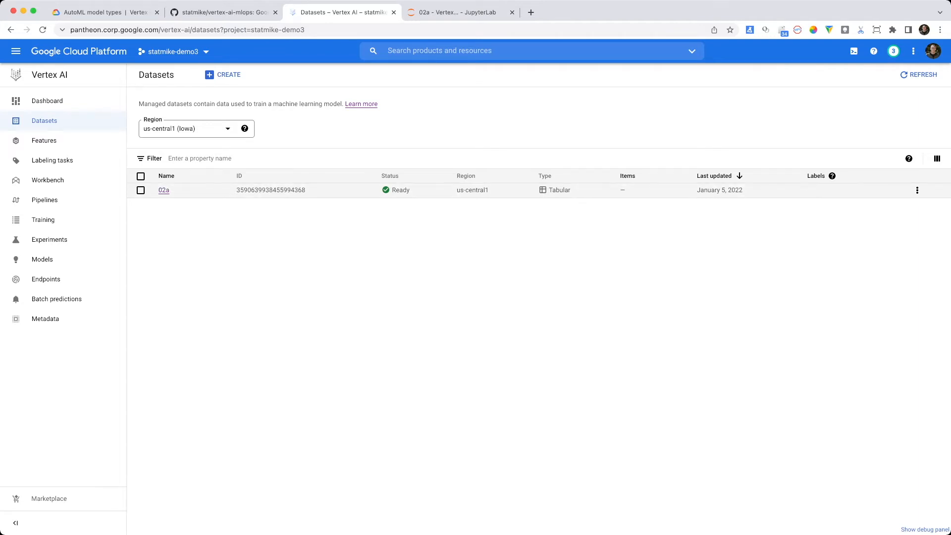
{"action": "left_click", "coordinate": [164, 190]}
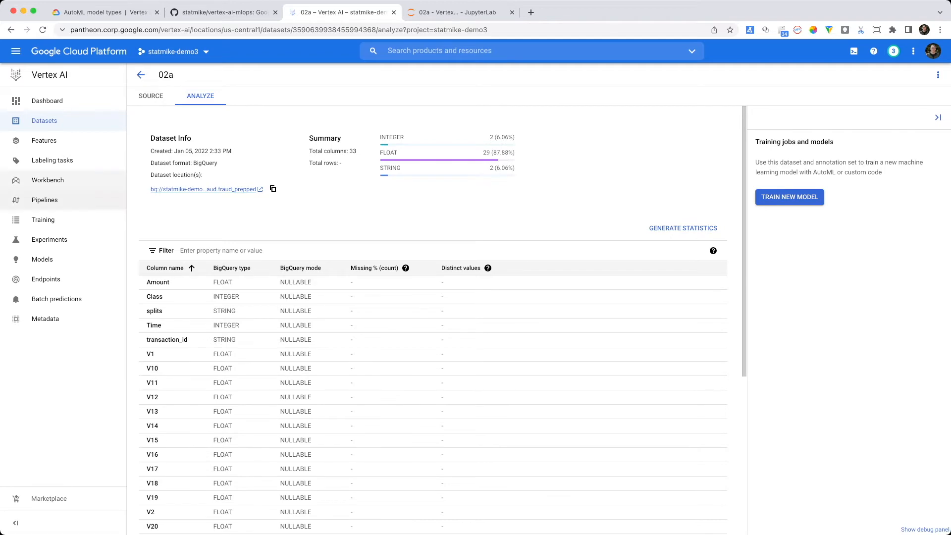
- Switch to the 02a notebook in JupyterLab and read the instructions for creating a training pipeline
{"action": "left_click", "coordinate": [457, 12]}
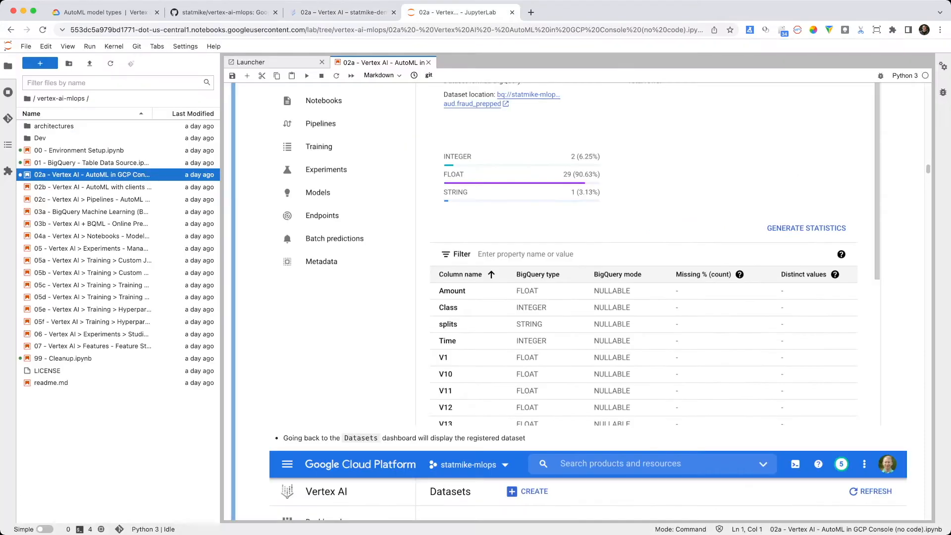
{"action": "scroll", "coordinate": [588, 301], "scroll_direction": "down", "scroll_amount": 15}
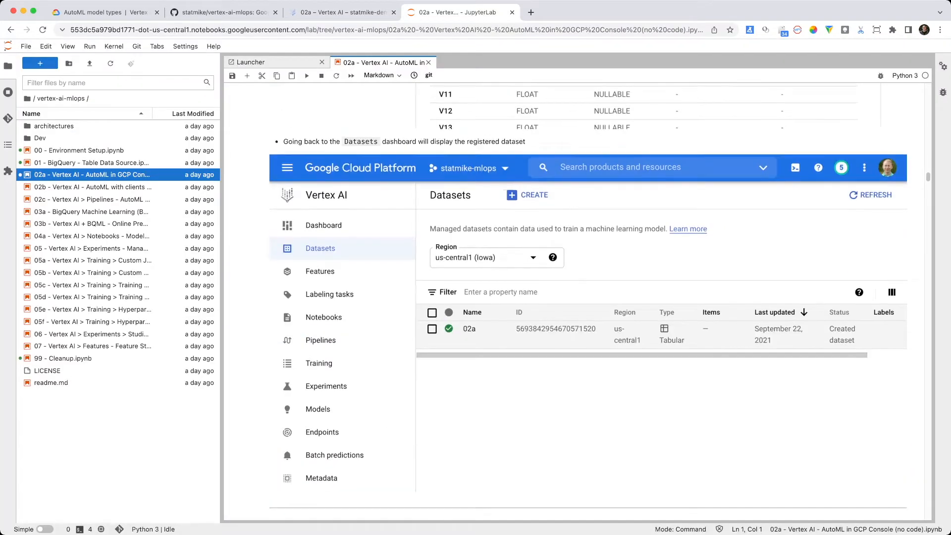
{"action": "scroll", "coordinate": [588, 300], "scroll_direction": "down", "scroll_amount": 2}
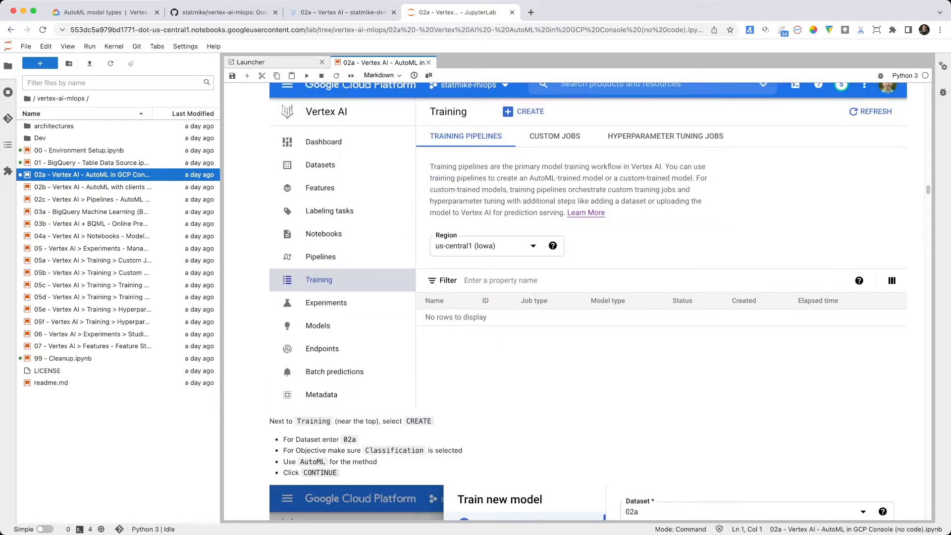
{"action": "scroll", "coordinate": [588, 301], "scroll_direction": "down", "scroll_amount": 2}
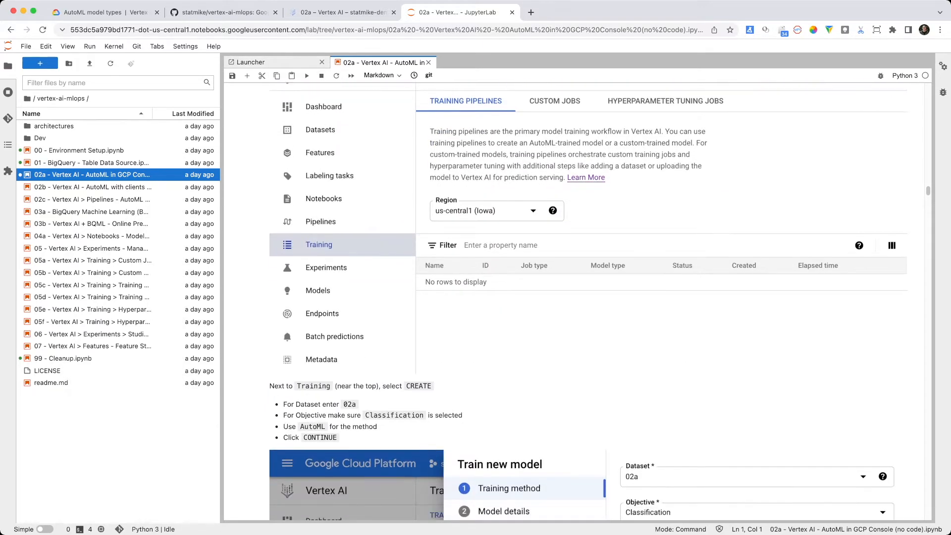
- In the Google Cloud console, start training a new model on dataset 02a with Classification and AutoML, and proceed to the model details
{"action": "left_click", "coordinate": [335, 12]}
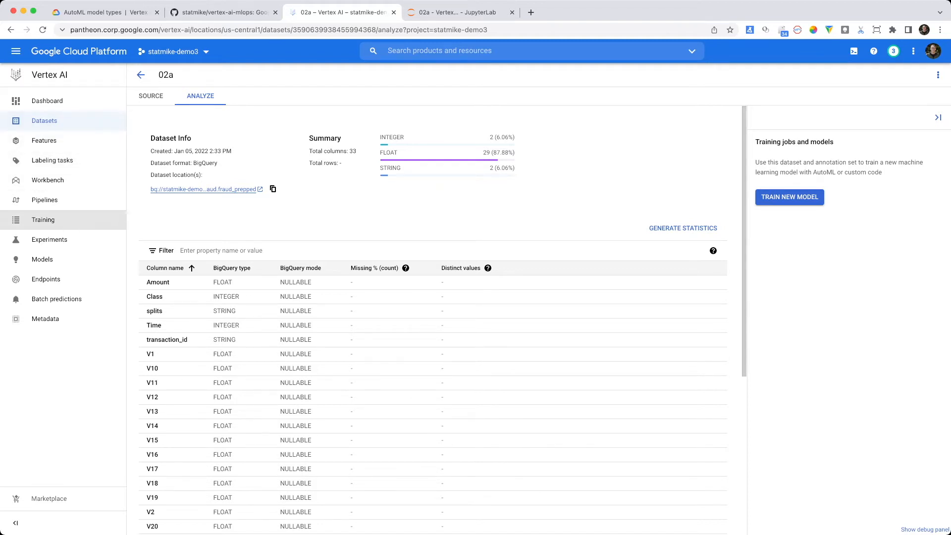
{"action": "left_click", "coordinate": [43, 219]}
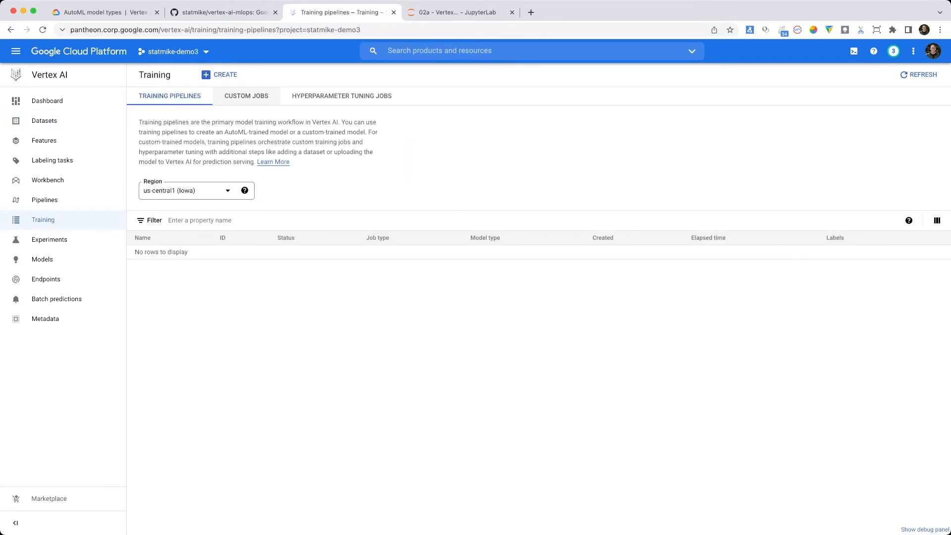
{"action": "left_click", "coordinate": [219, 74]}
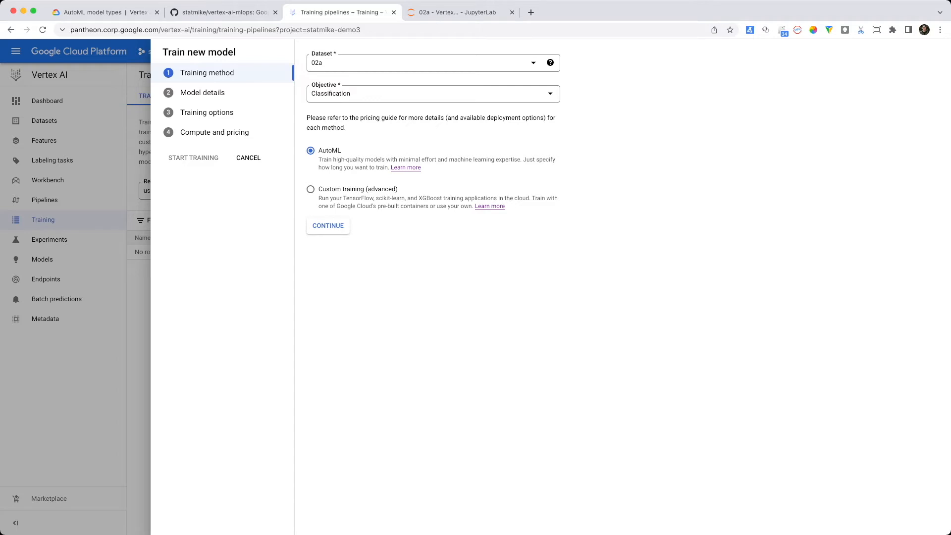
{"action": "left_click", "coordinate": [426, 63]}
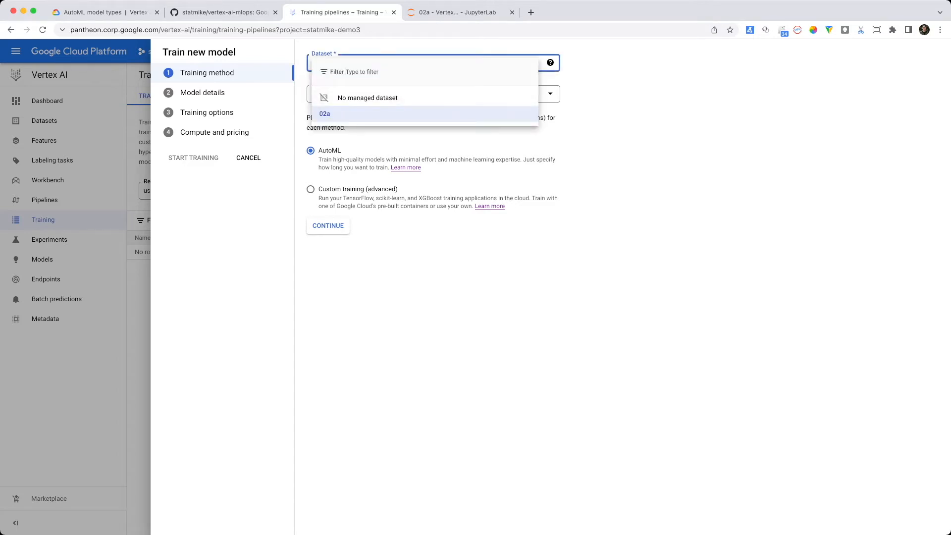
{"action": "left_click", "coordinate": [425, 114]}
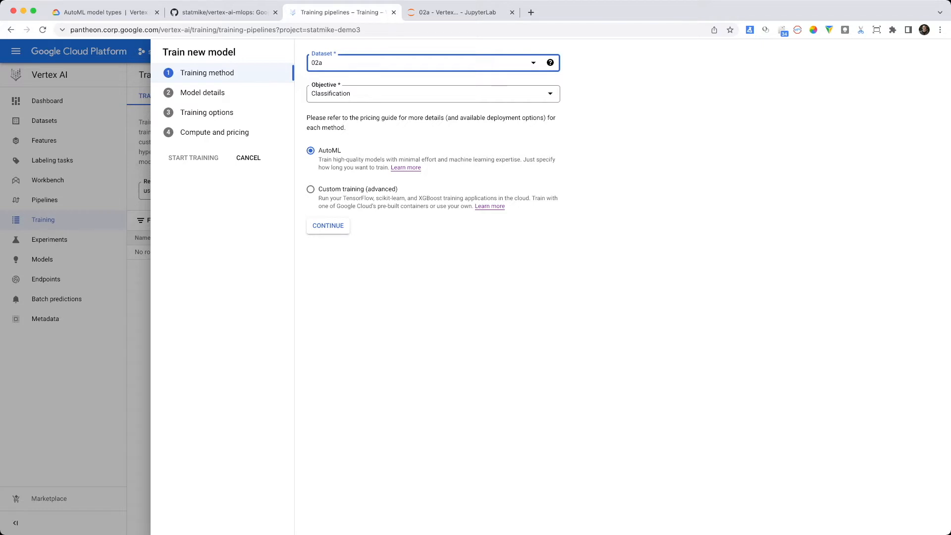
{"action": "left_click", "coordinate": [328, 226]}
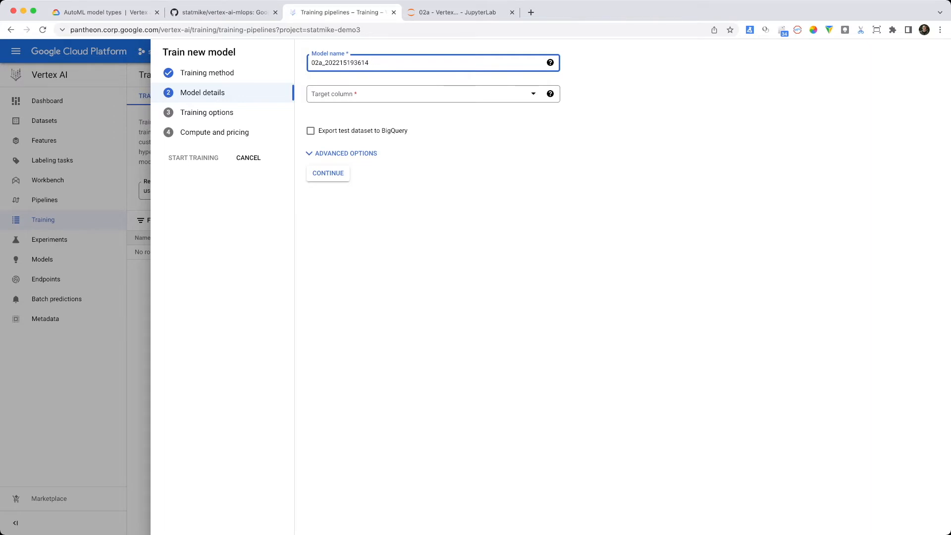
- Choose Class (INTEGER) as the target column for the new model
{"action": "left_click", "coordinate": [421, 93]}
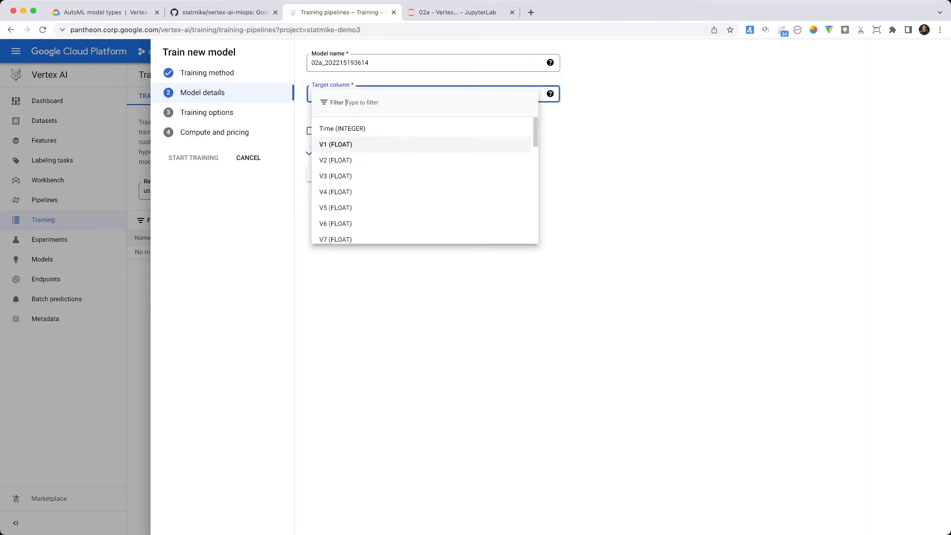
{"action": "scroll", "coordinate": [421, 145], "scroll_direction": "down", "scroll_amount": 7}
{"action": "scroll", "coordinate": [421, 148], "scroll_direction": "down", "scroll_amount": 3}
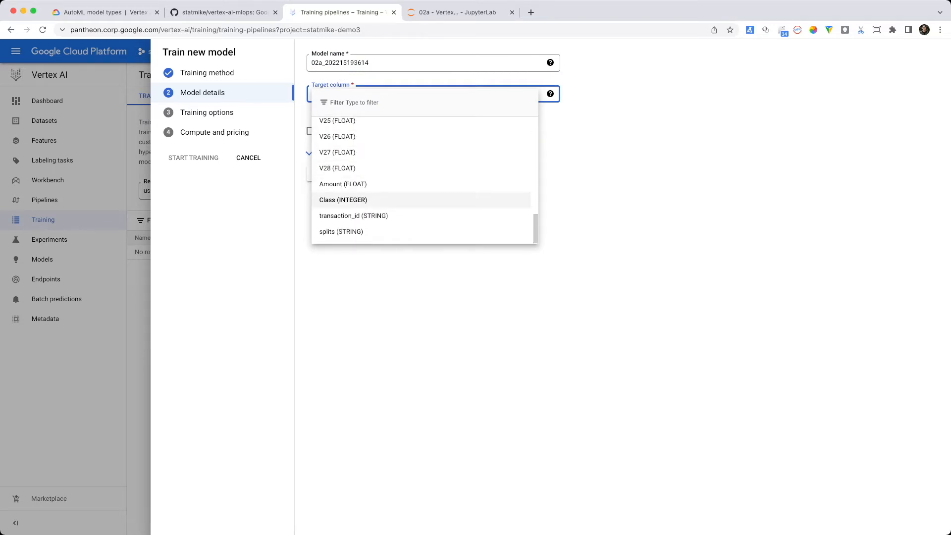
{"action": "left_click", "coordinate": [421, 200]}
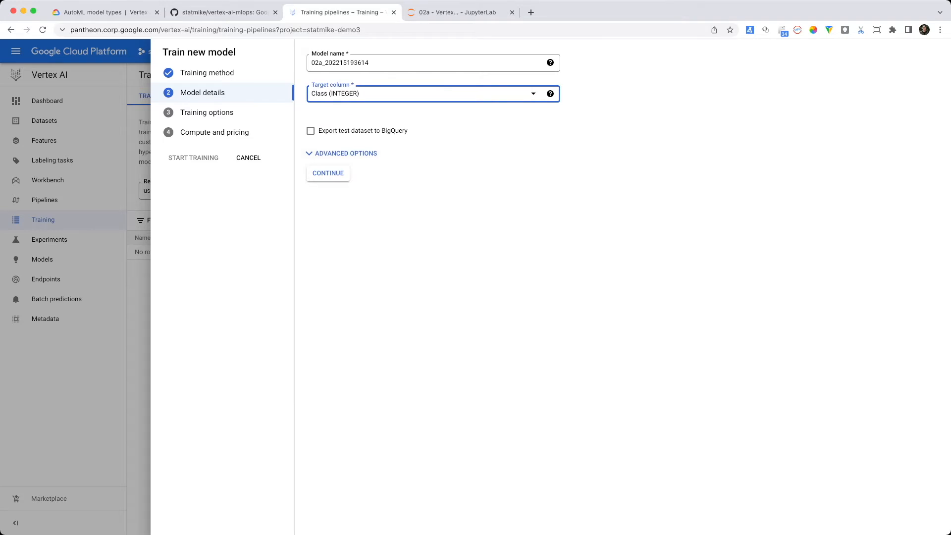
- Assign the data split manually using the splits (STRING) column, and proceed to the training options
{"action": "left_click", "coordinate": [346, 153]}
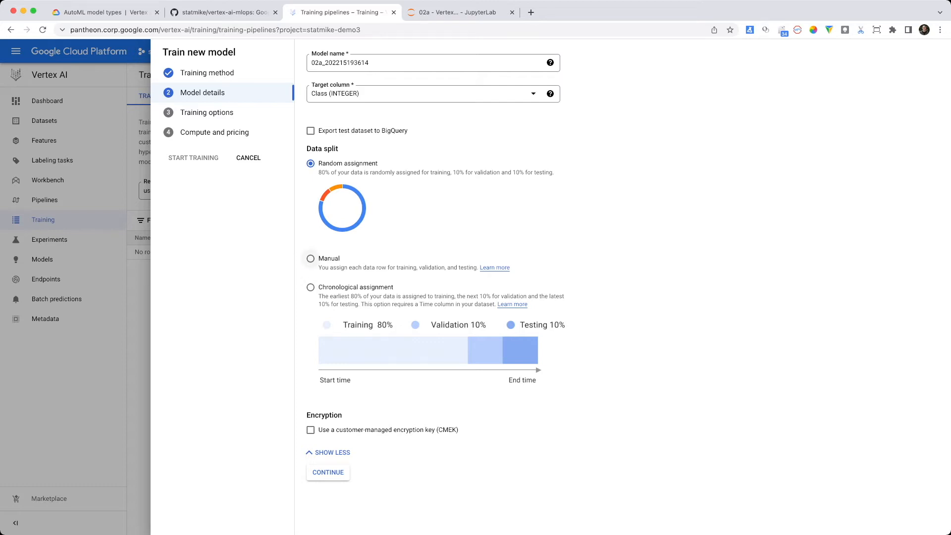
{"action": "left_click", "coordinate": [311, 258]}
{"action": "left_click", "coordinate": [445, 293]}
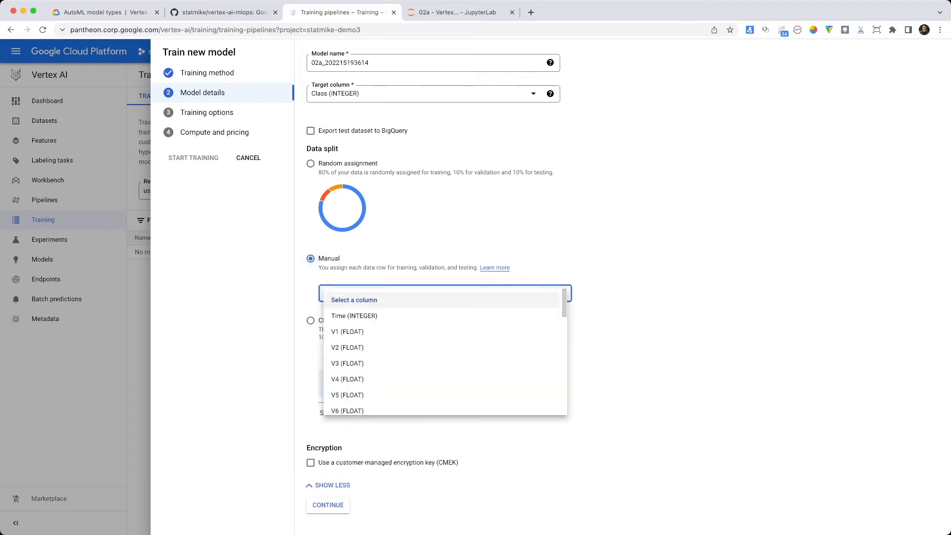
{"action": "scroll", "coordinate": [445, 332], "scroll_direction": "down", "scroll_amount": 4}
{"action": "scroll", "coordinate": [444, 351], "scroll_direction": "down", "scroll_amount": 5}
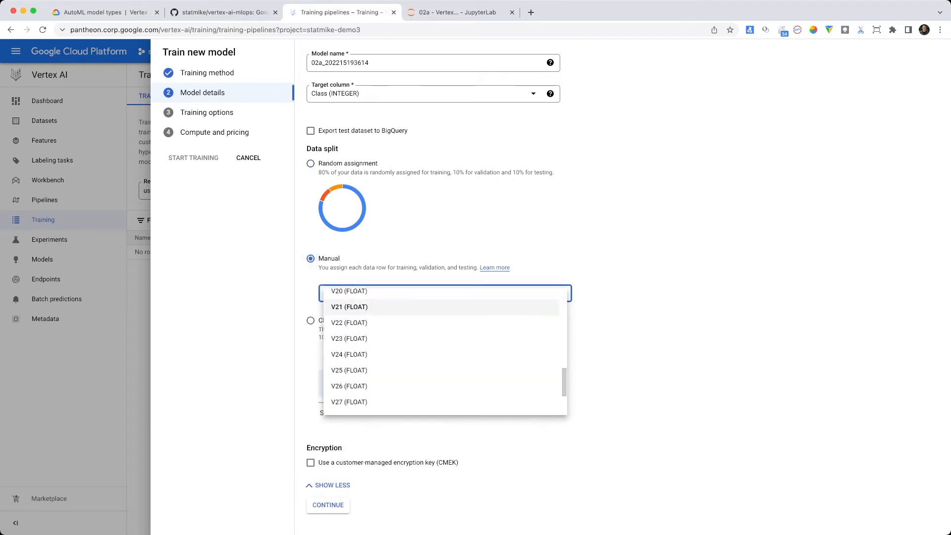
{"action": "left_click", "coordinate": [353, 403]}
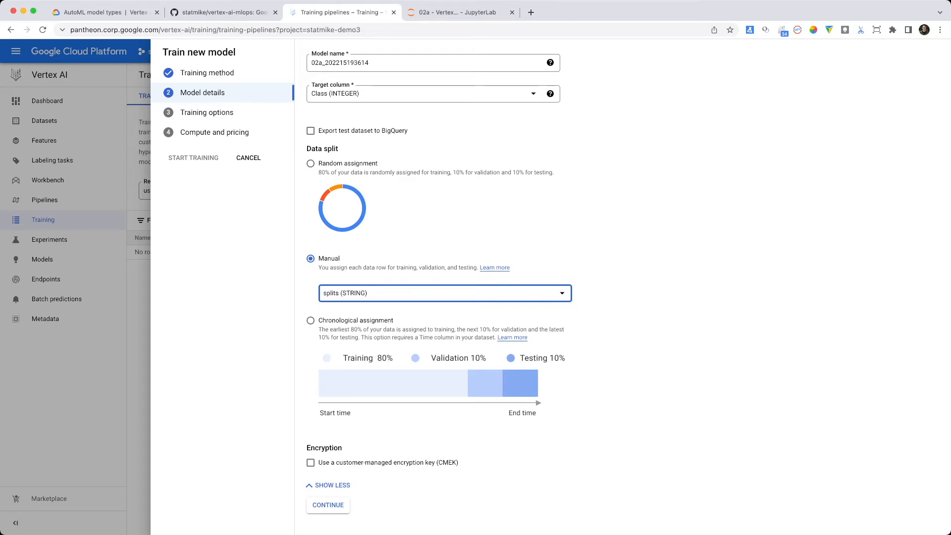
{"action": "left_click", "coordinate": [327, 505]}
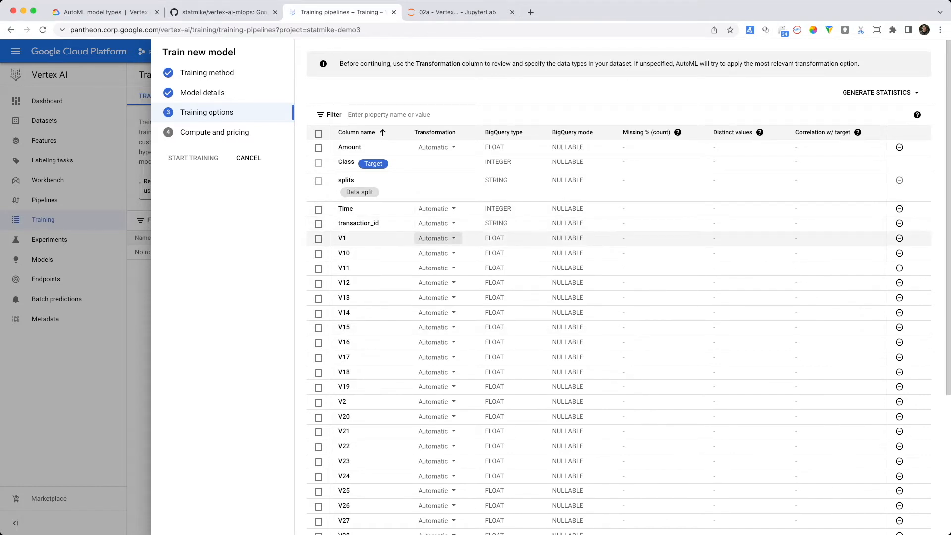
- Review the available transformation options for the V1 and Time columns, leaving both on Automatic
{"action": "left_click", "coordinate": [435, 239]}
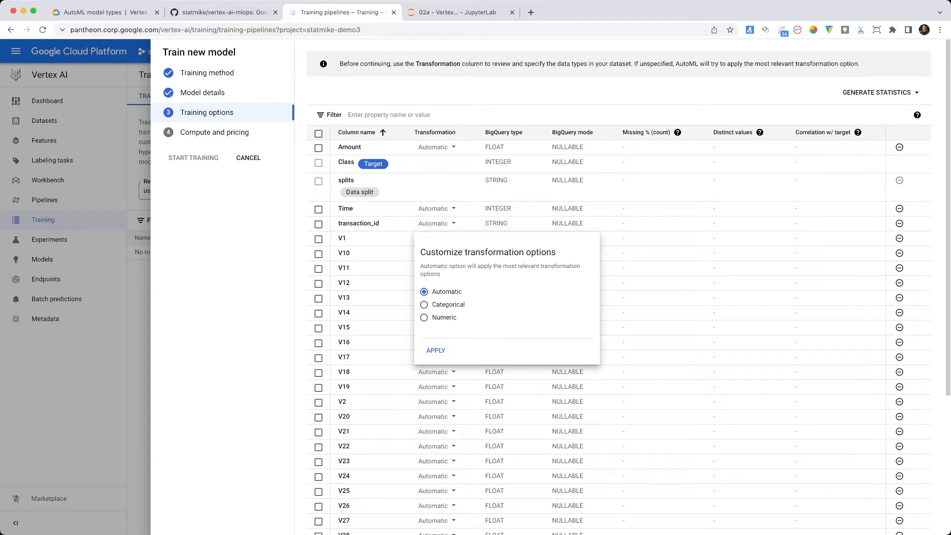
{"action": "key", "text": "Escape"}
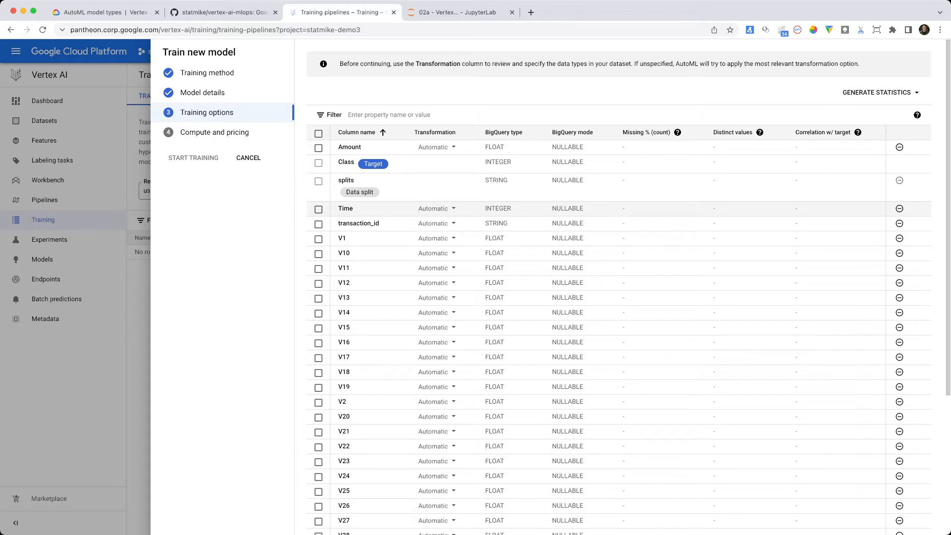
{"action": "left_click", "coordinate": [435, 208]}
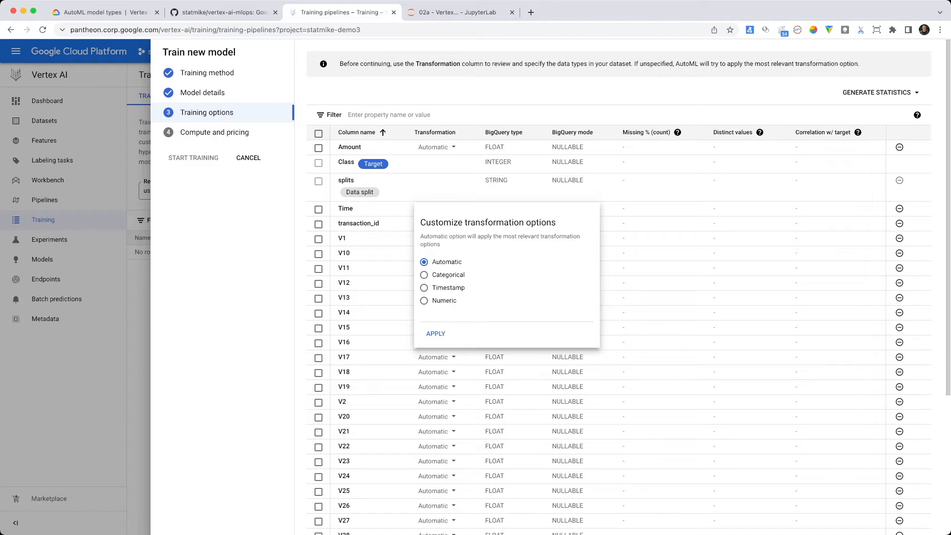
{"action": "left_click", "coordinate": [396, 209]}
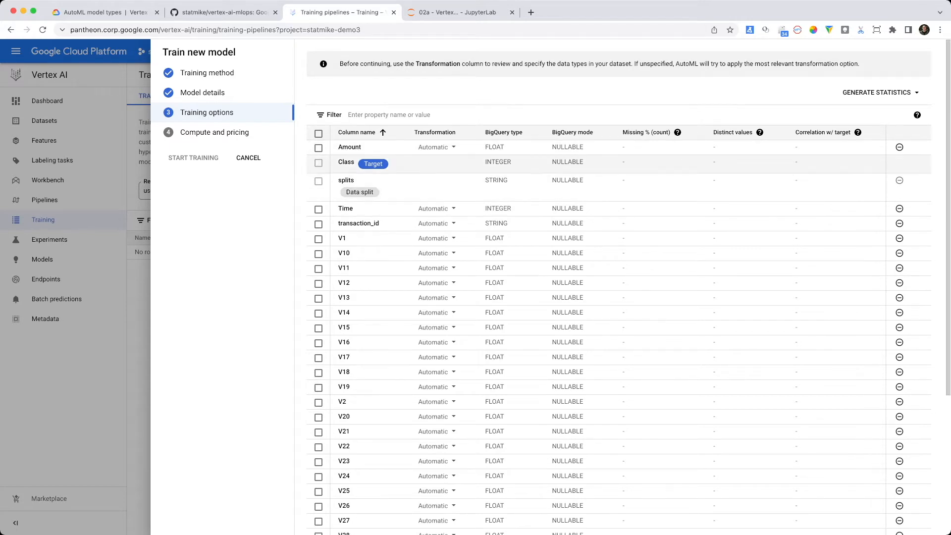
- Exclude the transaction_id column from training and set the optimization objective to AUC PRC, continuing to compute and pricing
{"action": "scroll", "coordinate": [436, 213], "scroll_direction": "down", "scroll_amount": 1}
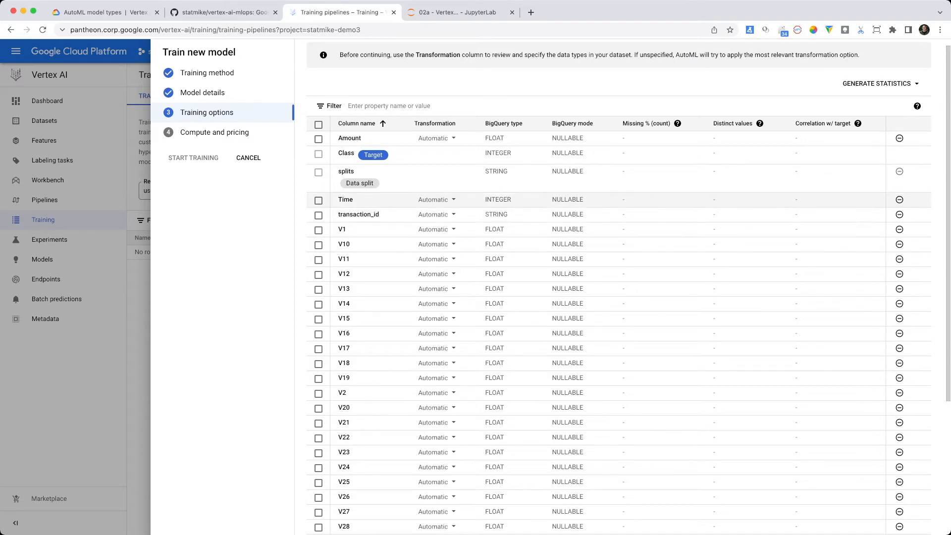
{"action": "left_click", "coordinate": [899, 214]}
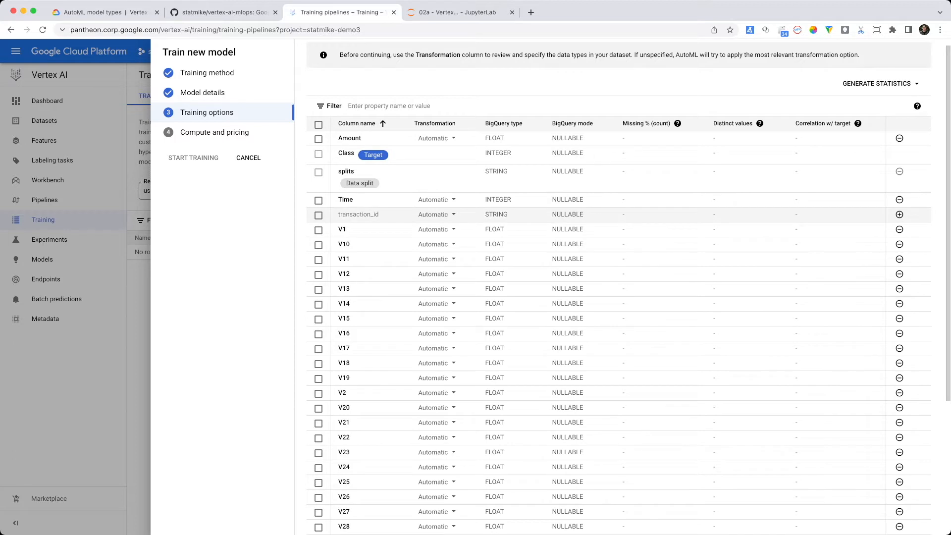
{"action": "scroll", "coordinate": [619, 287], "scroll_direction": "down", "scroll_amount": 5}
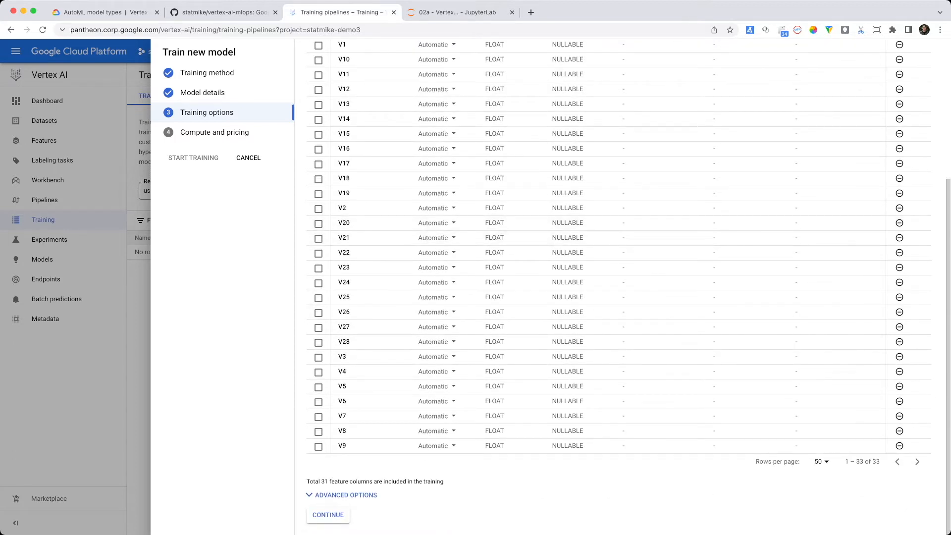
{"action": "left_click", "coordinate": [342, 495]}
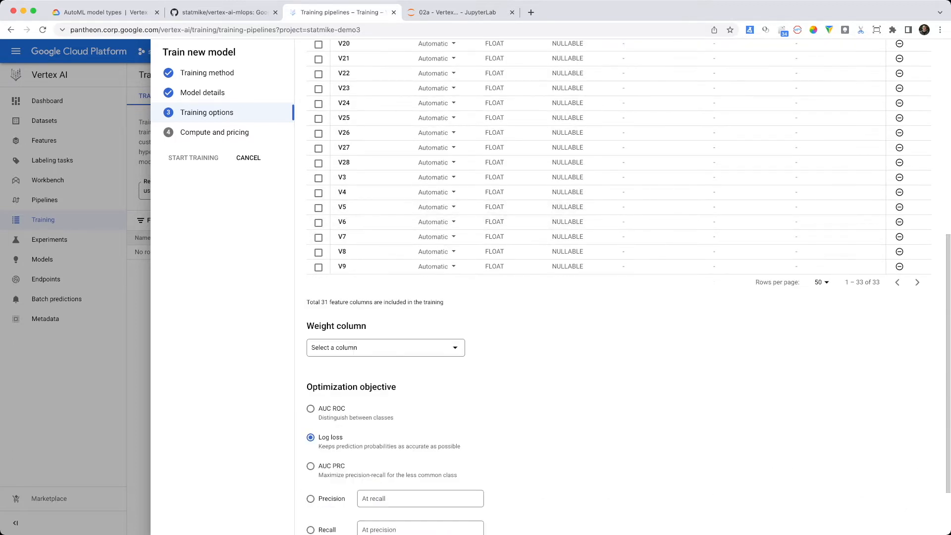
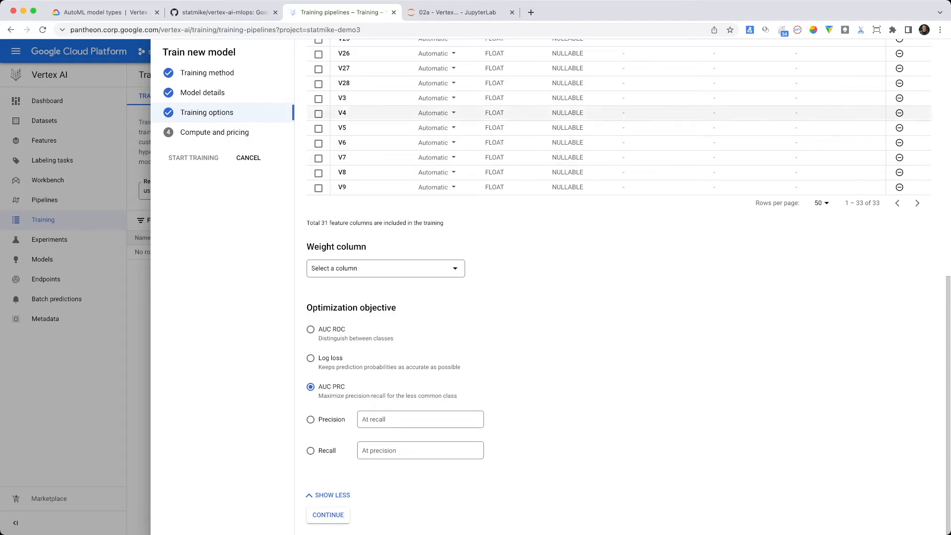
{"action": "left_click", "coordinate": [328, 514]}
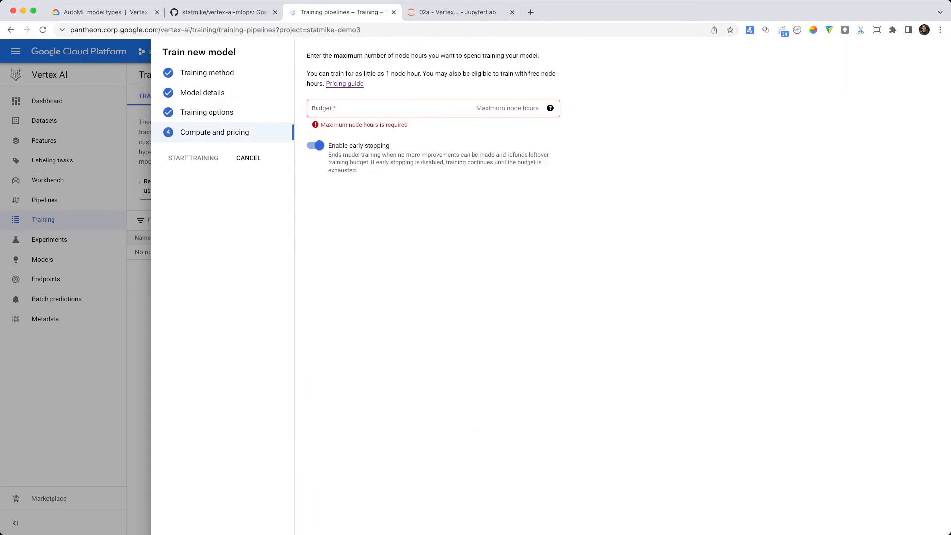
- Set the training budget to a maximum of 1 node hour with early stopping enabled, and start training
{"action": "left_click", "coordinate": [391, 108]}
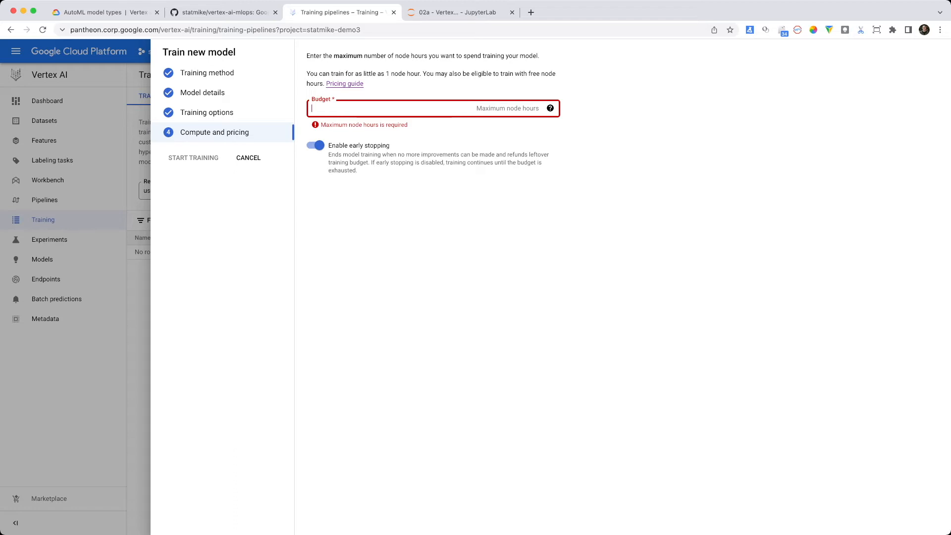
{"action": "type", "text": "1"}
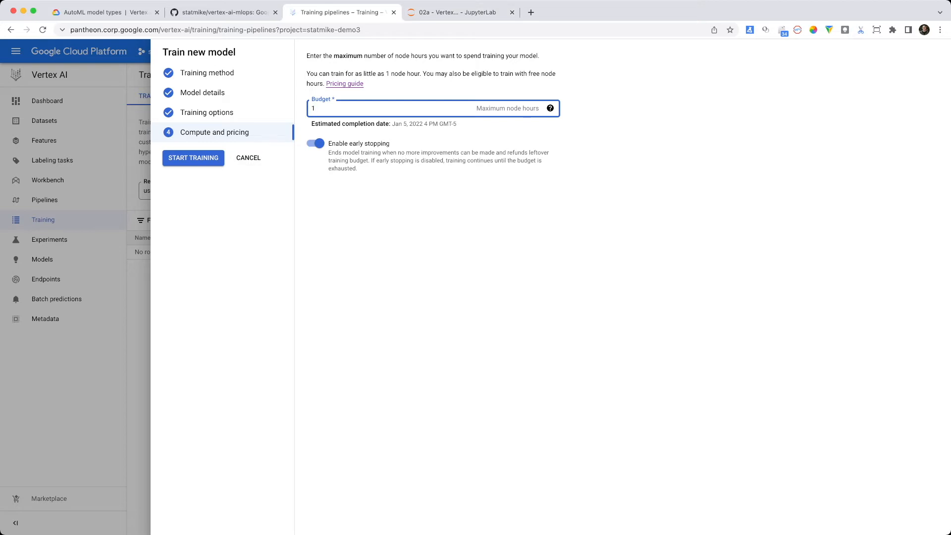
{"action": "left_click", "coordinate": [193, 158]}
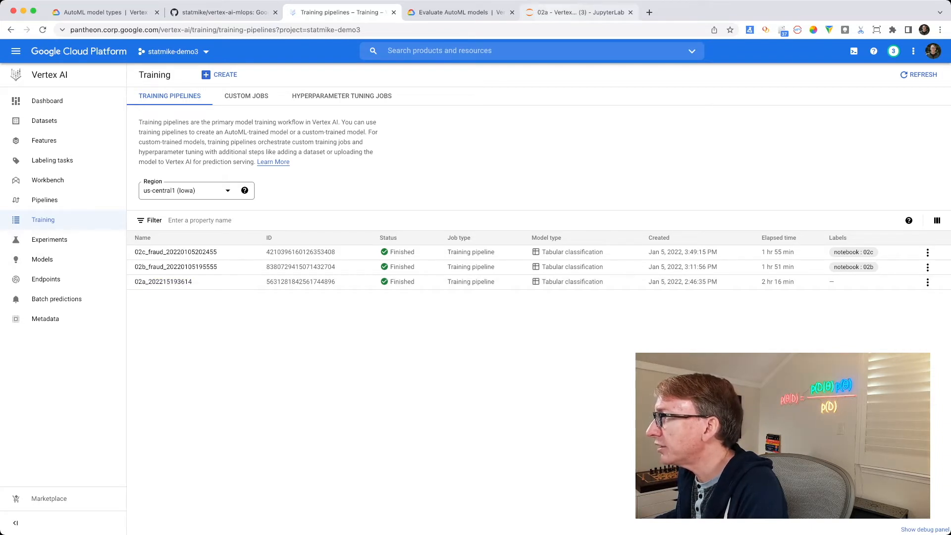
- Switch to the 02a notebook in JupyterLab and review its sections on the finished training pipeline and model evaluation
{"action": "left_click", "coordinate": [577, 12]}
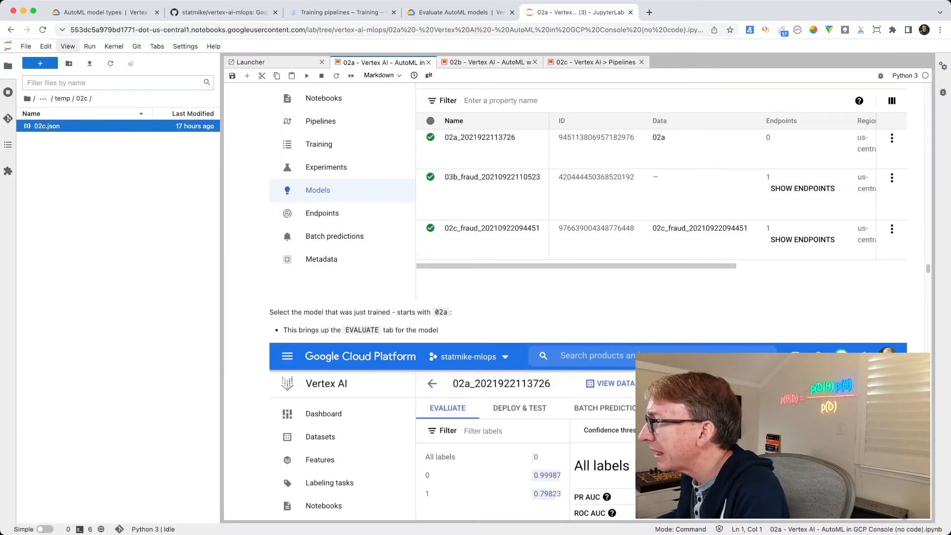
{"action": "scroll", "coordinate": [588, 299], "scroll_direction": "down", "scroll_amount": 2}
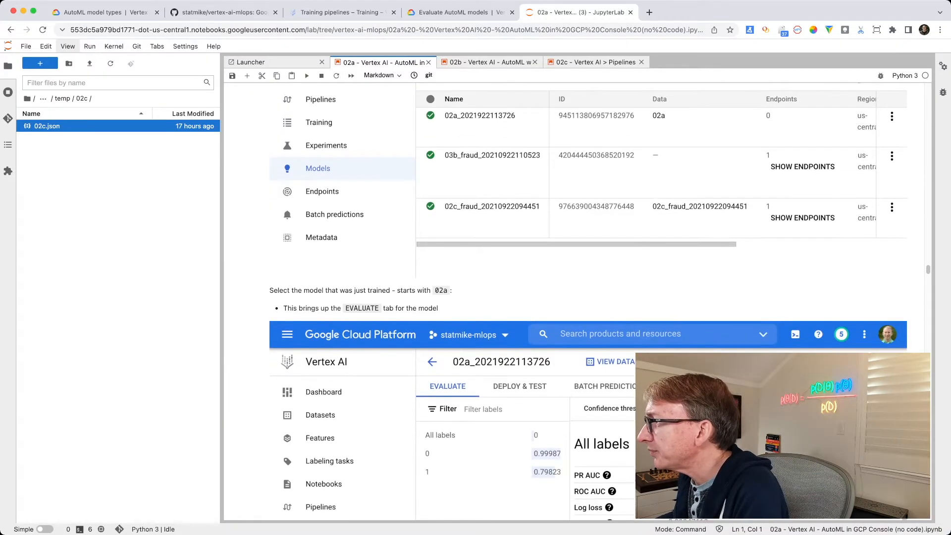
{"action": "scroll", "coordinate": [588, 299], "scroll_direction": "up", "scroll_amount": 4}
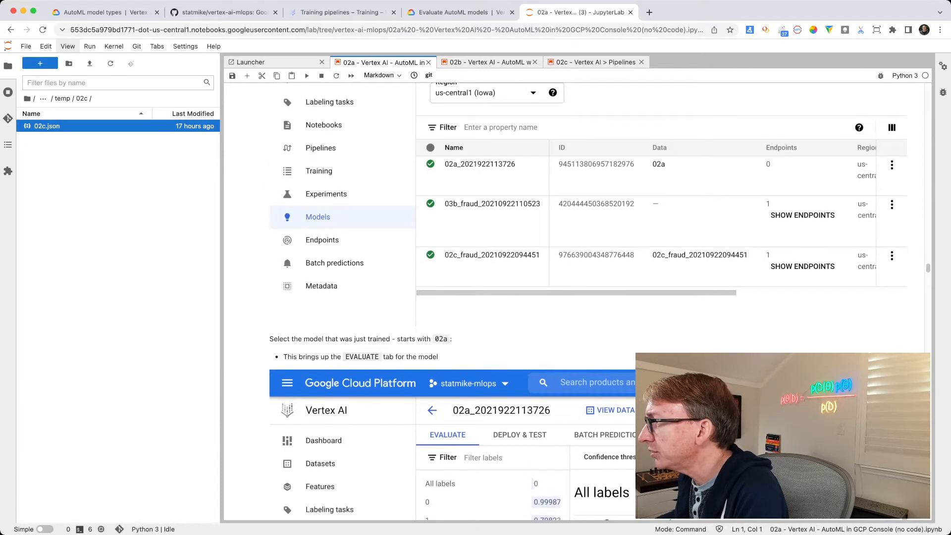
{"action": "scroll", "coordinate": [588, 299], "scroll_direction": "up", "scroll_amount": 20}
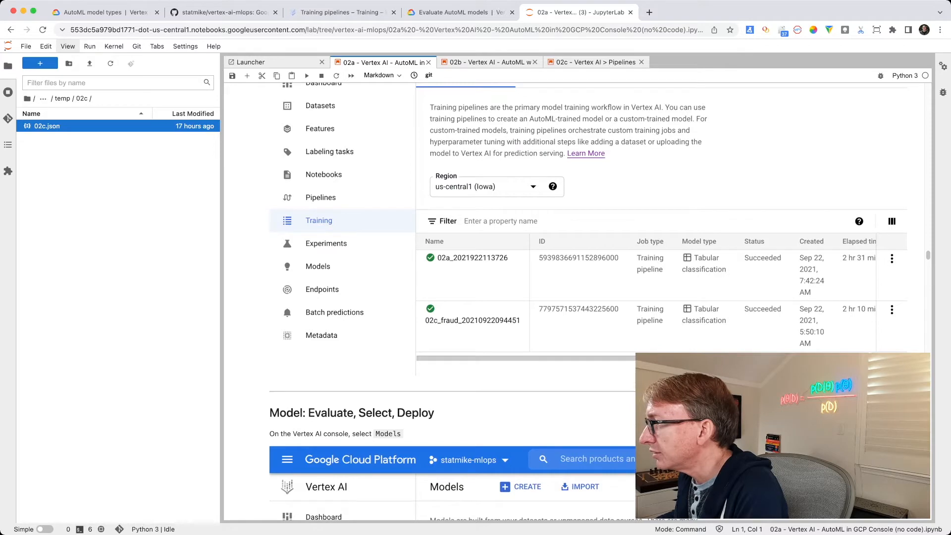
{"action": "scroll", "coordinate": [588, 299], "scroll_direction": "up", "scroll_amount": 8}
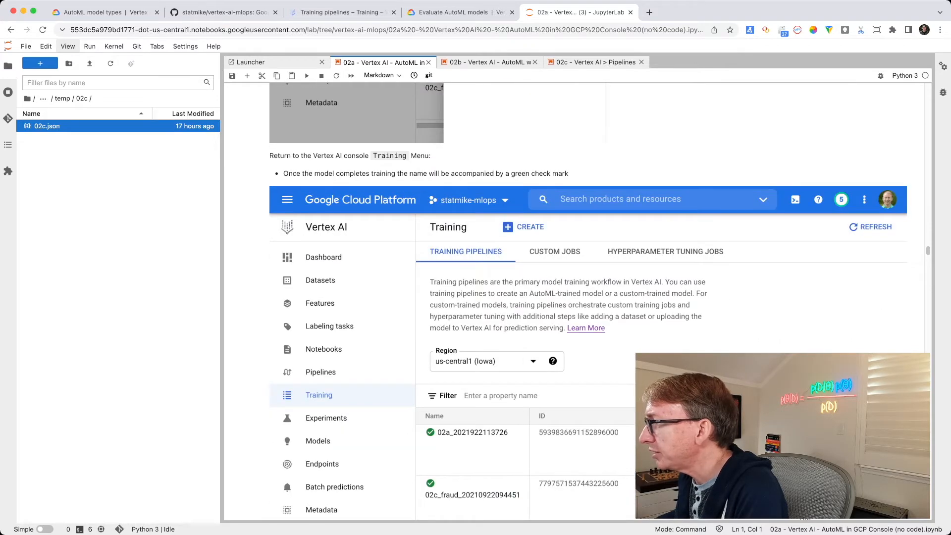
{"action": "scroll", "coordinate": [588, 299], "scroll_direction": "down", "scroll_amount": 8}
{"action": "scroll", "coordinate": [588, 298], "scroll_direction": "down", "scroll_amount": 15}
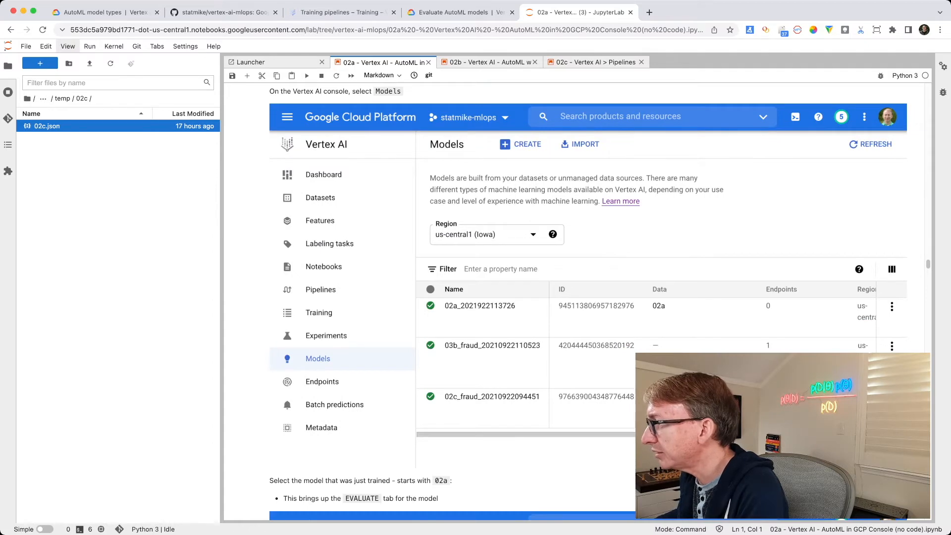
{"action": "scroll", "coordinate": [589, 298], "scroll_direction": "down", "scroll_amount": 20}
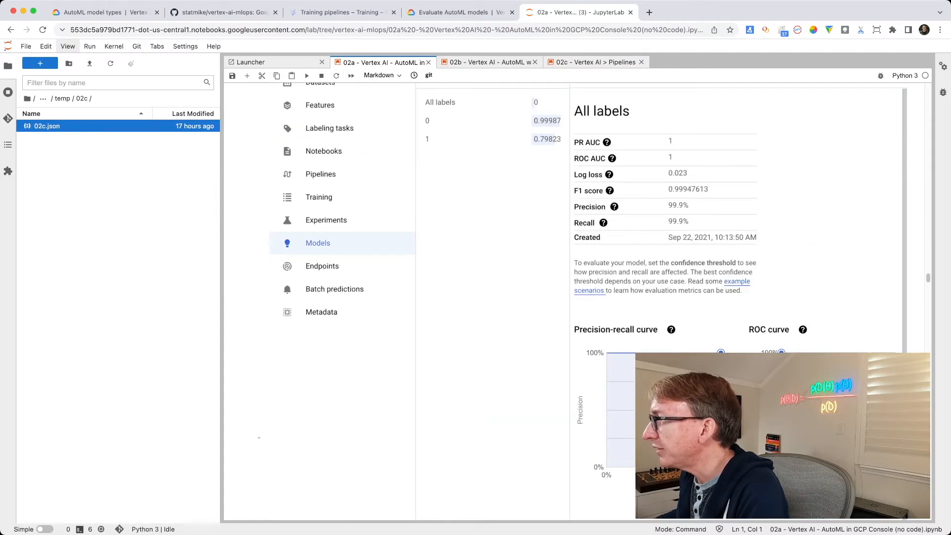
{"action": "scroll", "coordinate": [588, 299], "scroll_direction": "down", "scroll_amount": 13}
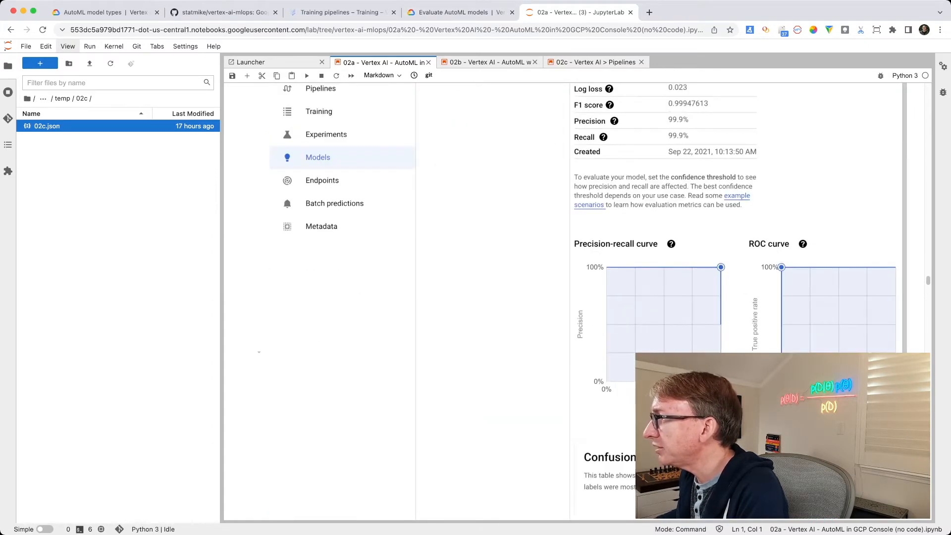
{"action": "scroll", "coordinate": [589, 299], "scroll_direction": "down", "scroll_amount": 4}
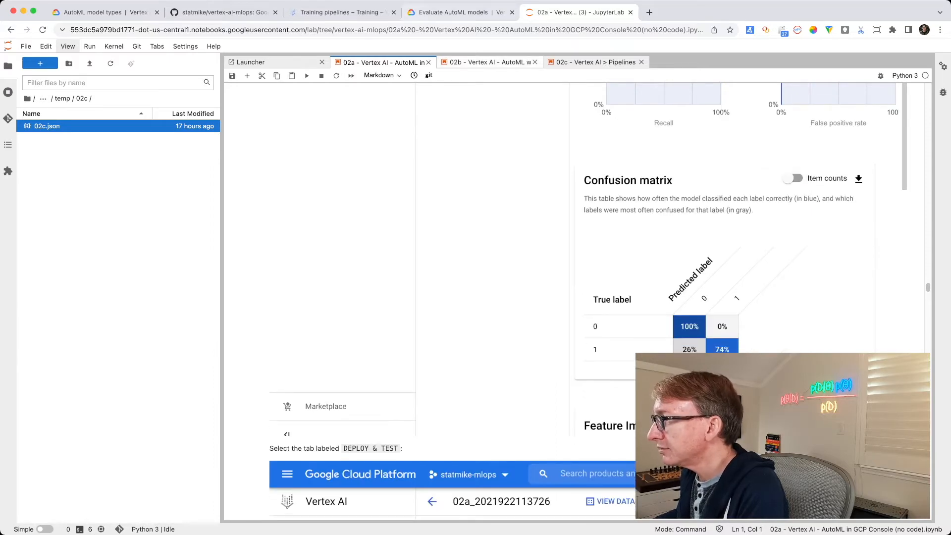
{"action": "left_click", "coordinate": [341, 12]}
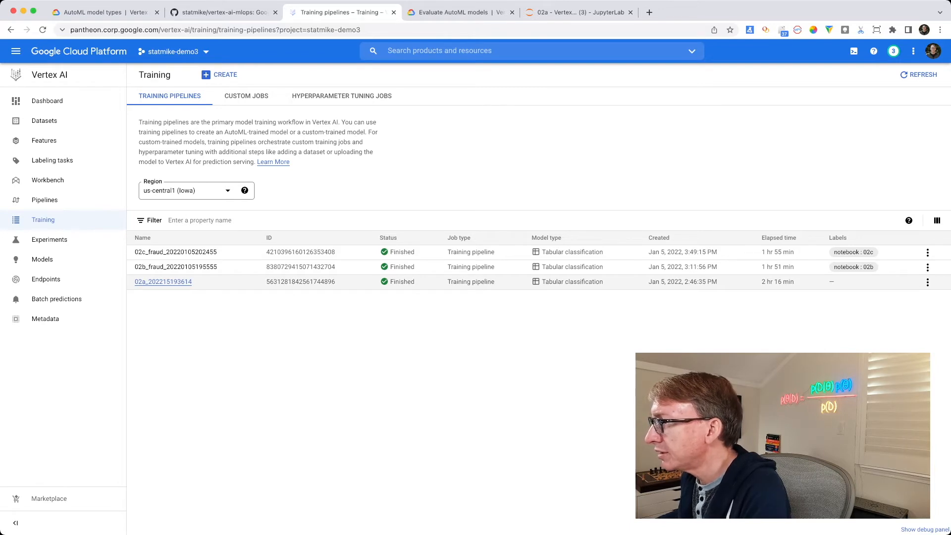
{"action": "left_click", "coordinate": [163, 282]}
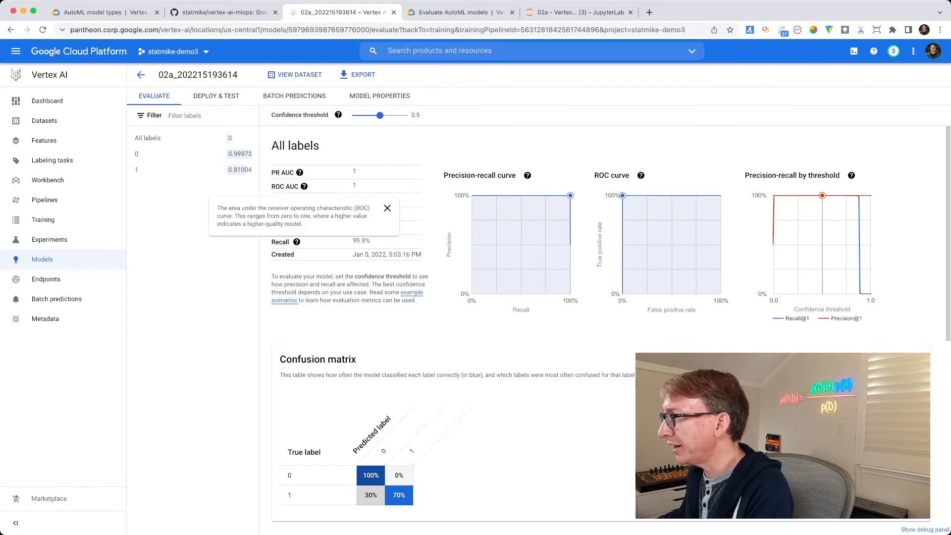
{"action": "mouse_move", "coordinate": [297, 242]}
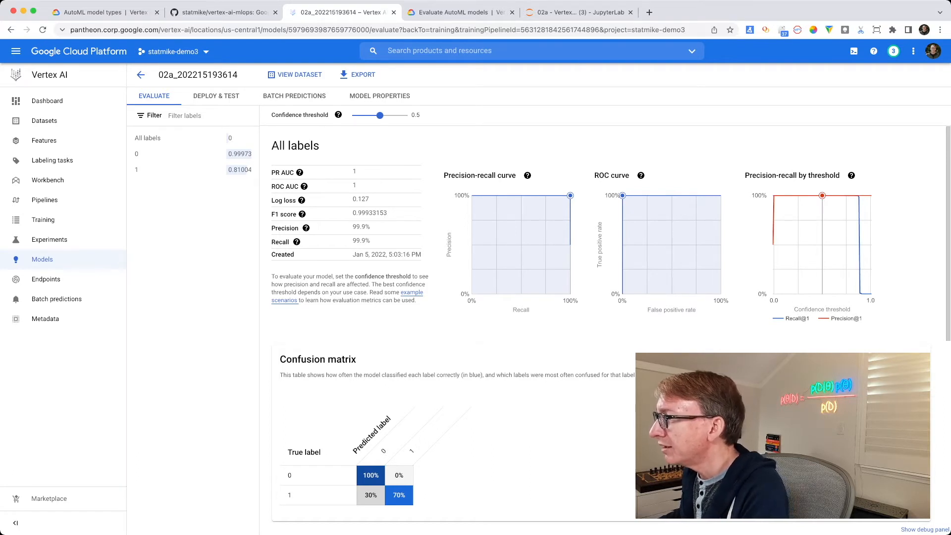
{"action": "scroll", "coordinate": [594, 322], "scroll_direction": "down", "scroll_amount": 3}
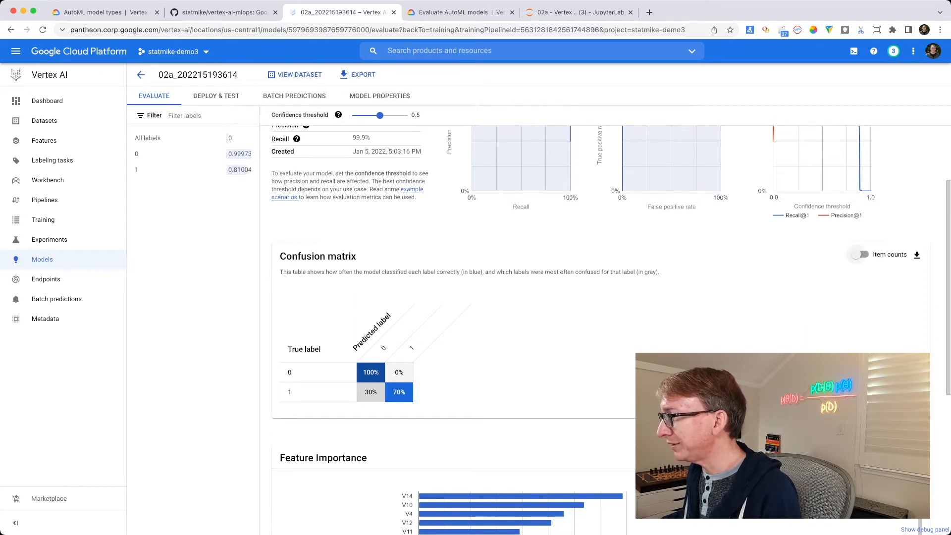
{"action": "left_click", "coordinate": [860, 255]}
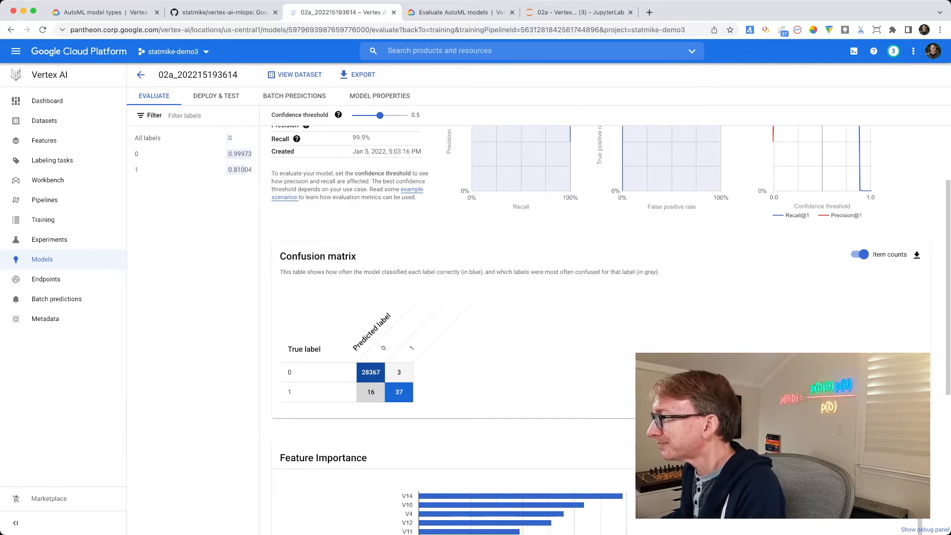
- Examine the model's feature importance chart, comparing the highest-ranked features with low-ranked ones such as Amount
{"action": "scroll", "coordinate": [610, 330], "scroll_direction": "down", "scroll_amount": 1}
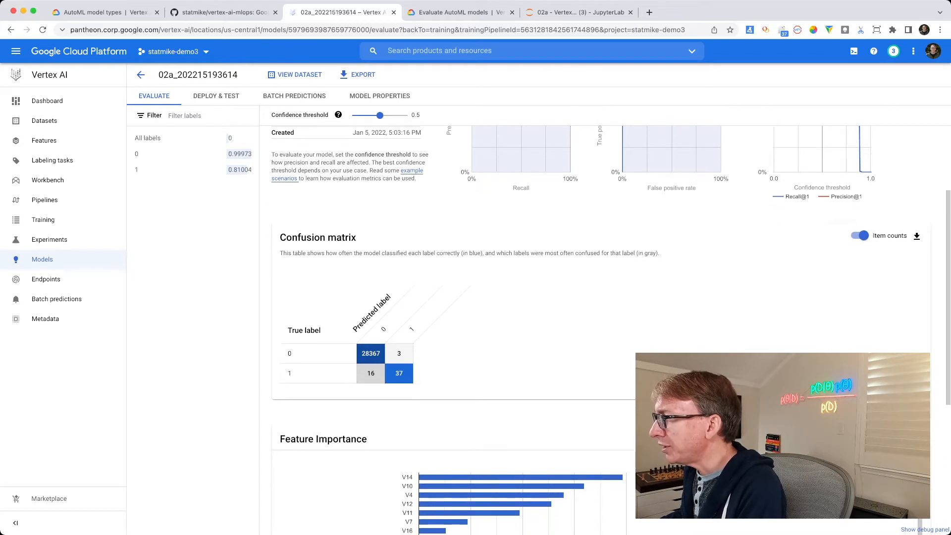
{"action": "scroll", "coordinate": [610, 330], "scroll_direction": "down", "scroll_amount": 5}
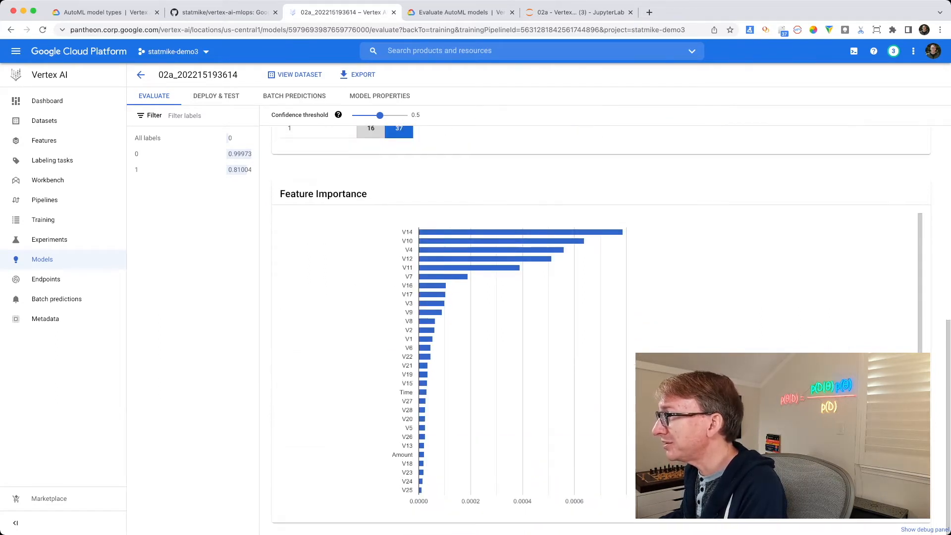
{"action": "mouse_move", "coordinate": [520, 232]}
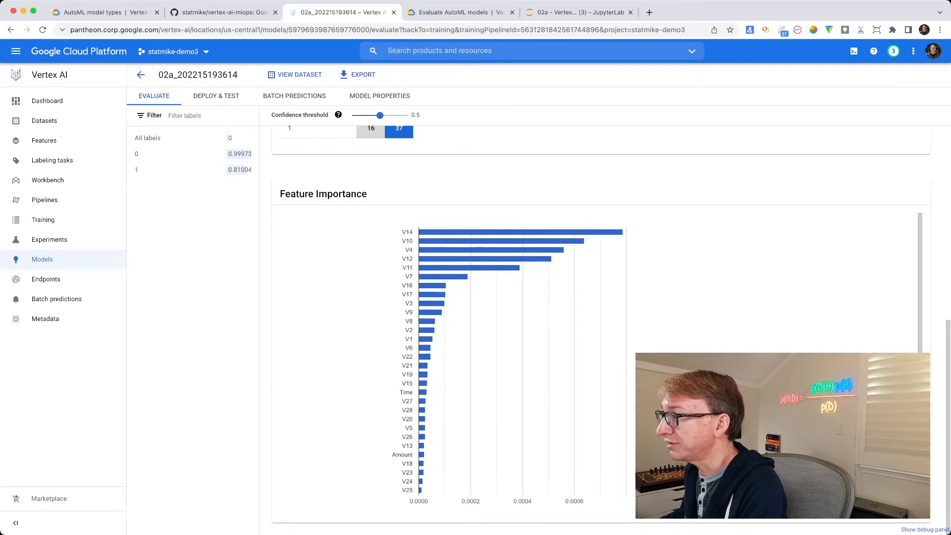
{"action": "scroll", "coordinate": [589, 237], "scroll_direction": "up", "scroll_amount": 2}
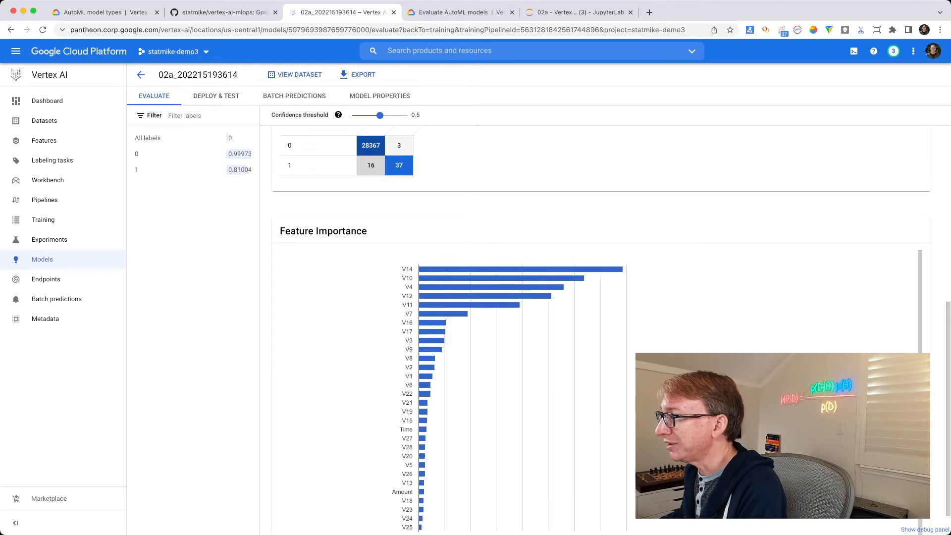
{"action": "scroll", "coordinate": [590, 277], "scroll_direction": "up", "scroll_amount": 1}
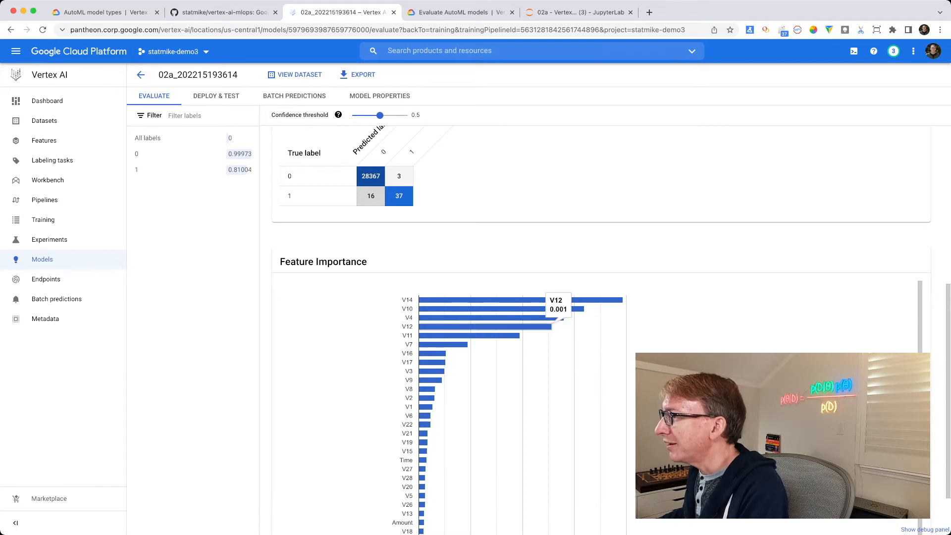
{"action": "scroll", "coordinate": [422, 461], "scroll_direction": "down", "scroll_amount": 2}
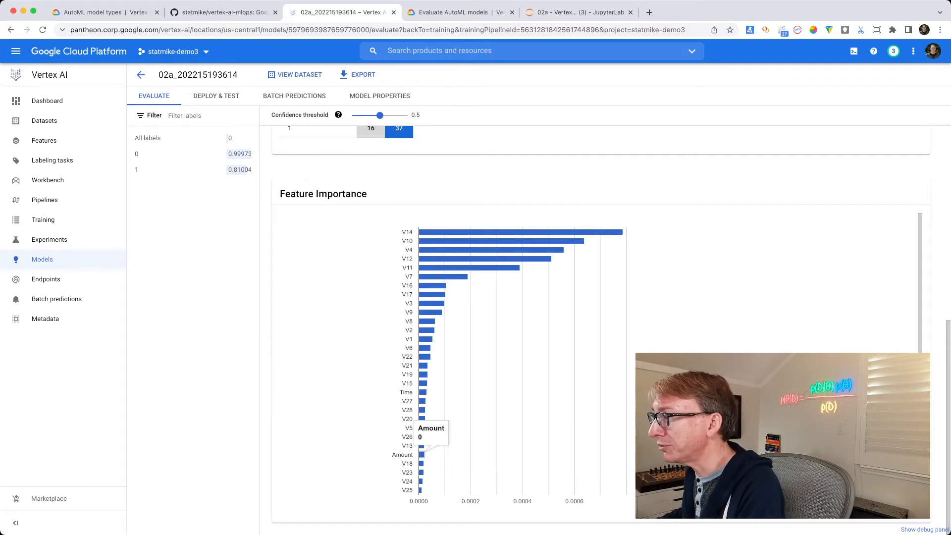
{"action": "scroll", "coordinate": [595, 322], "scroll_direction": "up", "scroll_amount": 7}
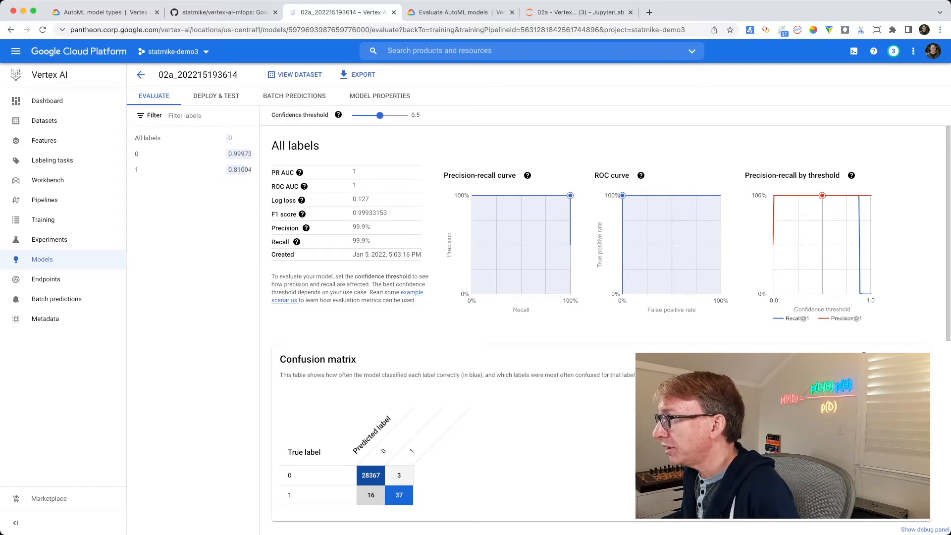
- Vary the confidence threshold through 0.84, 0.13, 0 and its maximum, ending at 0.46, to compare precision and recall
{"action": "left_click_drag", "start_coordinate": [380, 115], "coordinate": [399, 115]}
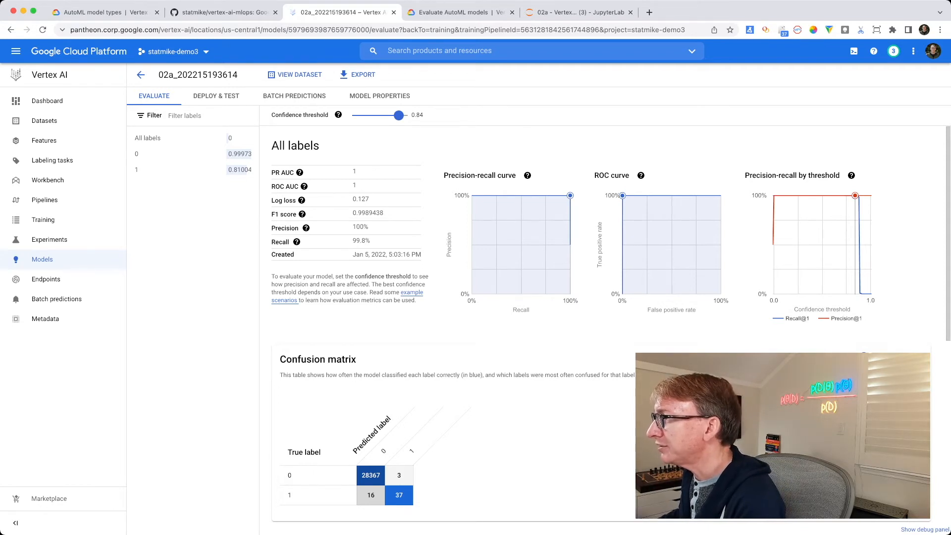
{"action": "left_click_drag", "start_coordinate": [399, 115], "coordinate": [359, 115]}
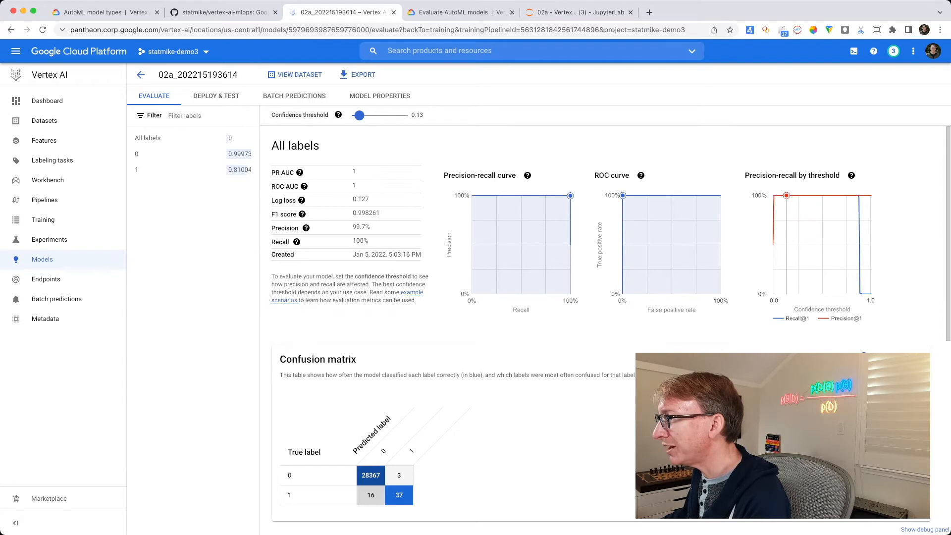
{"action": "left_click_drag", "start_coordinate": [359, 115], "coordinate": [335, 115]}
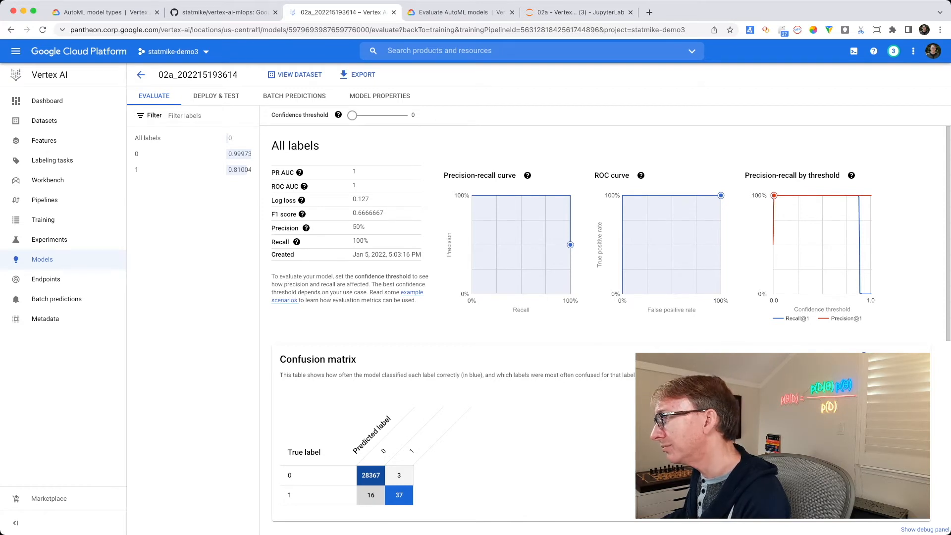
{"action": "left_click_drag", "start_coordinate": [352, 116], "coordinate": [407, 115]}
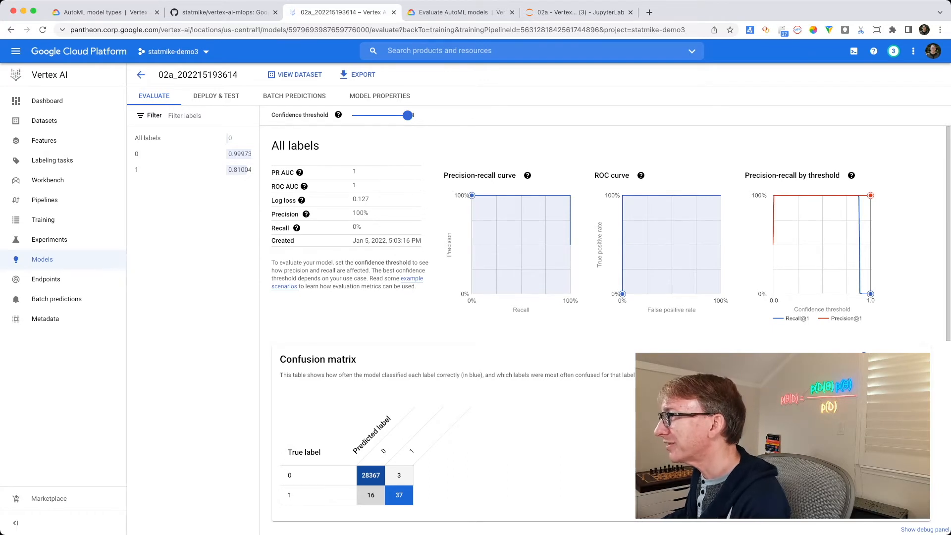
{"action": "left_click_drag", "start_coordinate": [408, 114], "coordinate": [377, 115]}
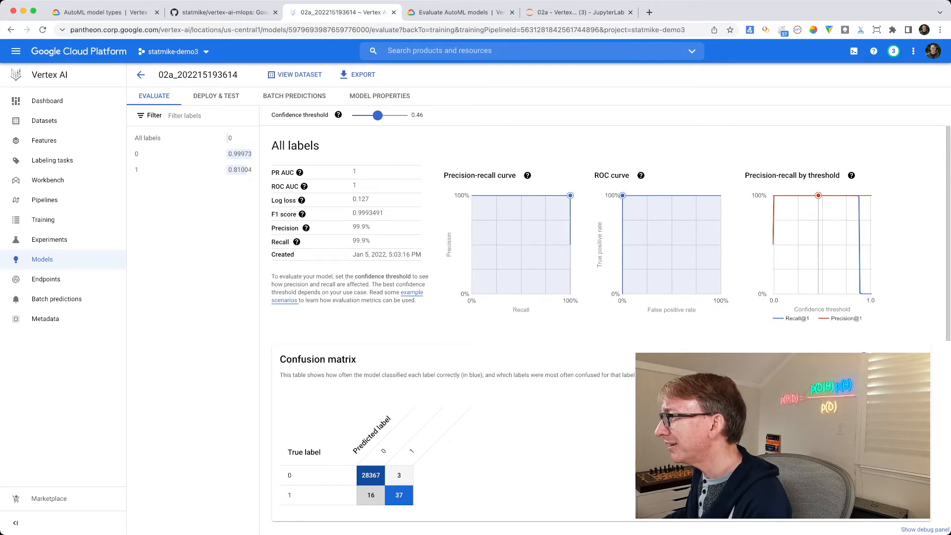
- Review the confusion matrix and the model's properties, and open the model's deployment and testing page
{"action": "scroll", "coordinate": [605, 329], "scroll_direction": "down", "scroll_amount": 5}
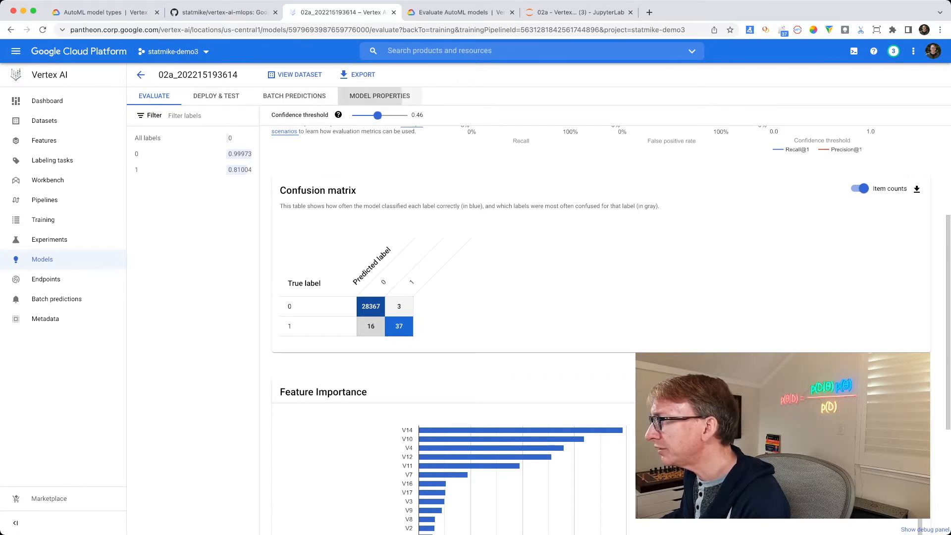
{"action": "left_click", "coordinate": [379, 95]}
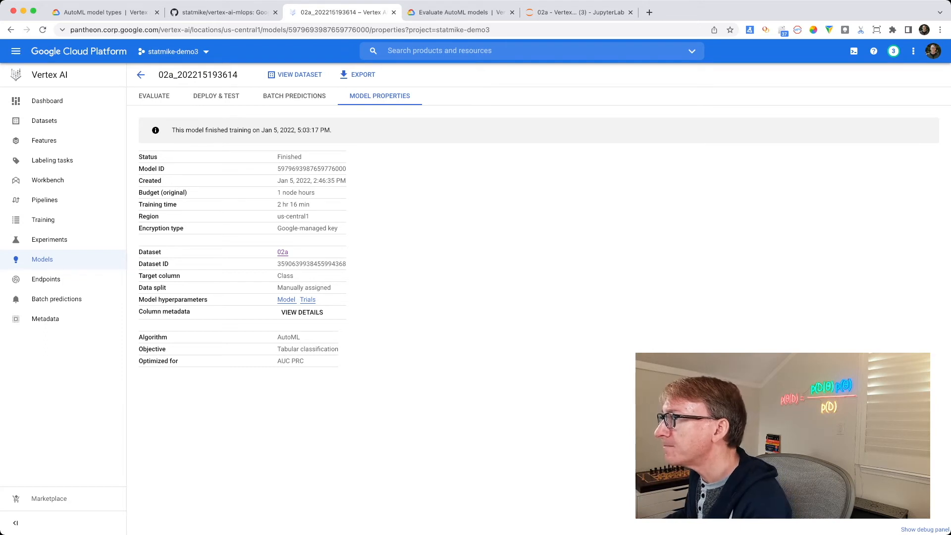
{"action": "left_click", "coordinate": [216, 95]}
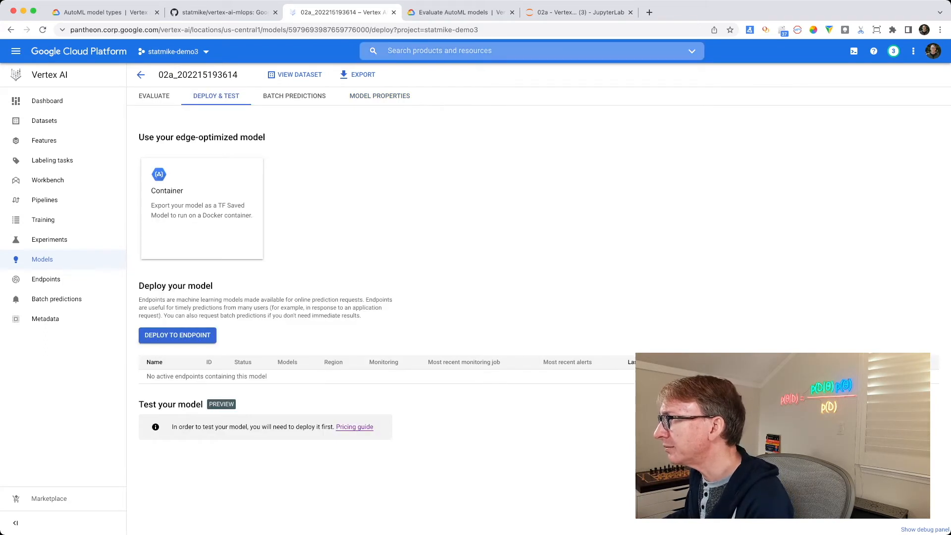
- Switch to the 02a notebook in JupyterLab and read its instructions for deploying the model to an endpoint
{"action": "left_click", "coordinate": [580, 13]}
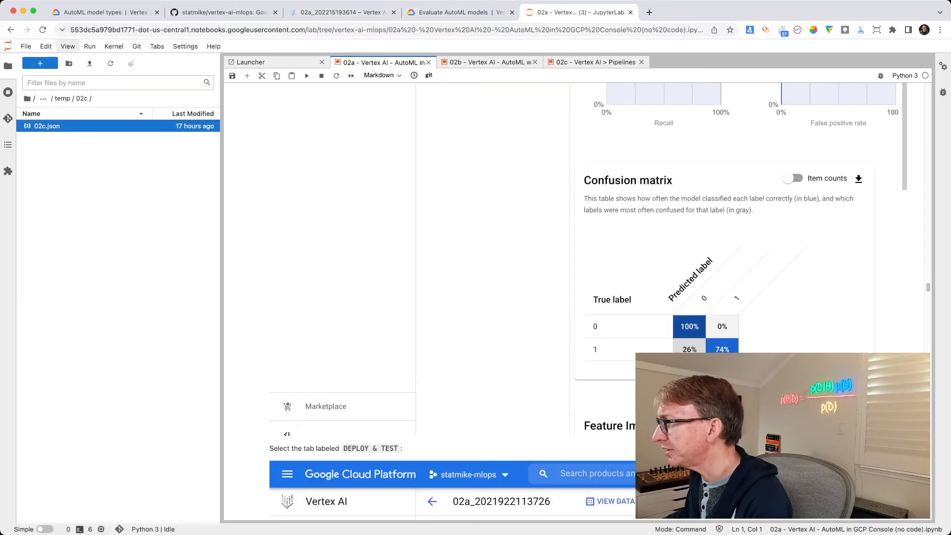
{"action": "scroll", "coordinate": [570, 297], "scroll_direction": "down", "scroll_amount": 5}
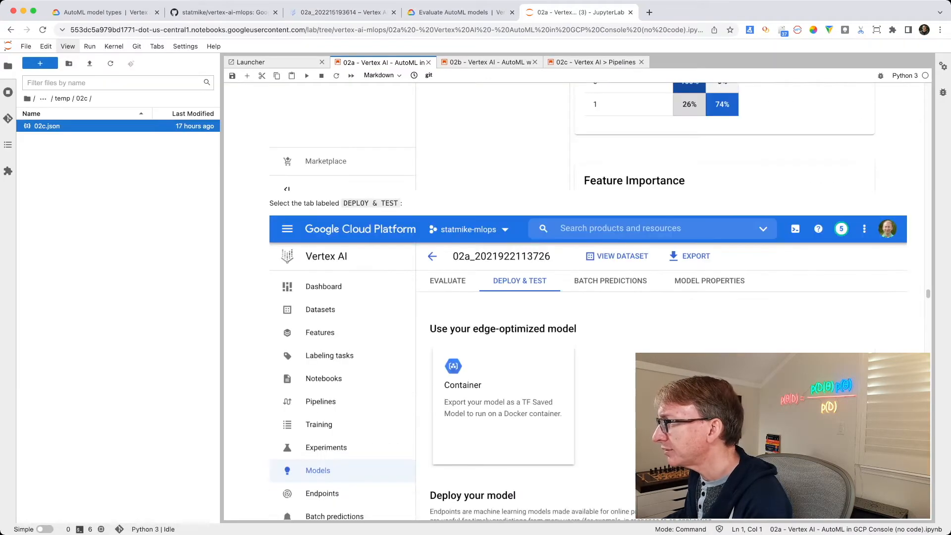
{"action": "scroll", "coordinate": [570, 297], "scroll_direction": "down", "scroll_amount": 5}
{"action": "scroll", "coordinate": [569, 297], "scroll_direction": "down", "scroll_amount": 3}
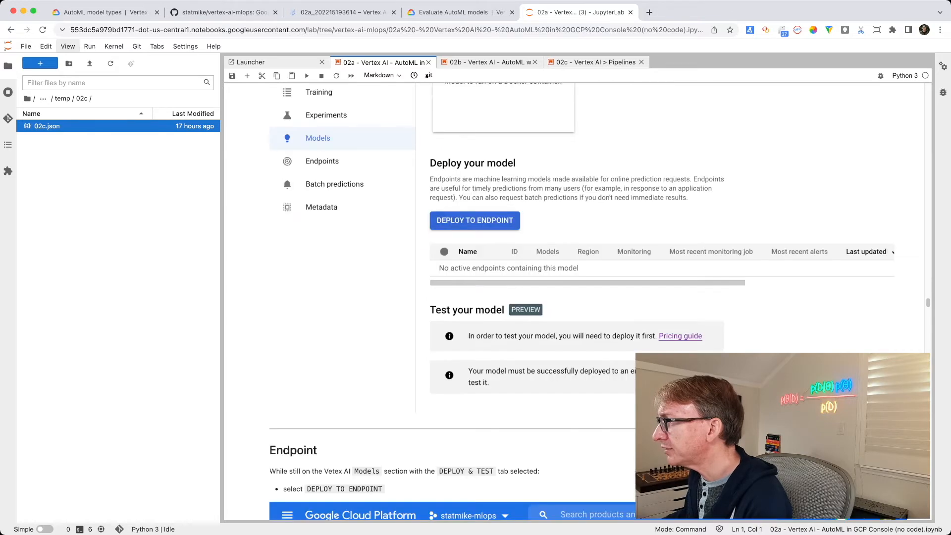
{"action": "scroll", "coordinate": [570, 297], "scroll_direction": "up", "scroll_amount": 4}
{"action": "scroll", "coordinate": [570, 297], "scroll_direction": "up", "scroll_amount": 2}
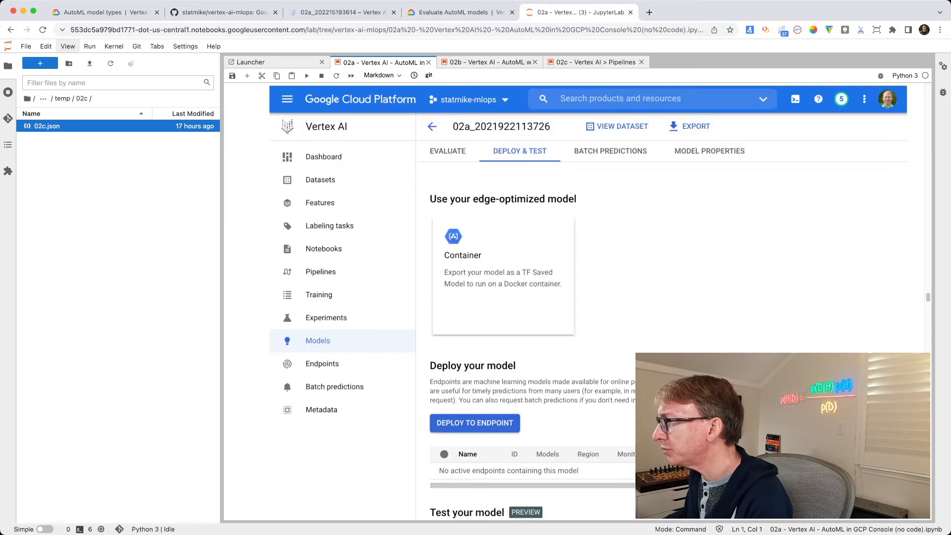
{"action": "scroll", "coordinate": [569, 297], "scroll_direction": "down", "scroll_amount": 6}
{"action": "scroll", "coordinate": [569, 297], "scroll_direction": "down", "scroll_amount": 4}
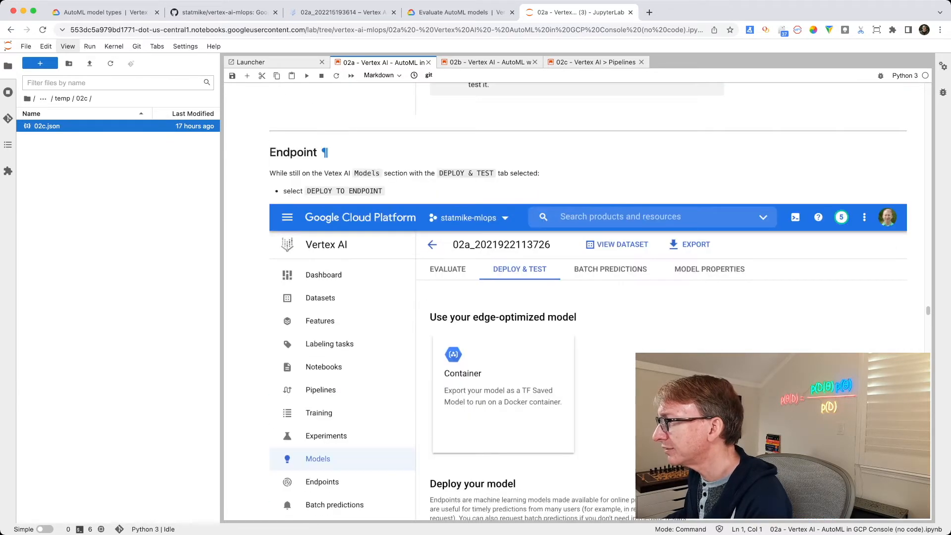
{"action": "scroll", "coordinate": [570, 297], "scroll_direction": "down", "scroll_amount": 9}
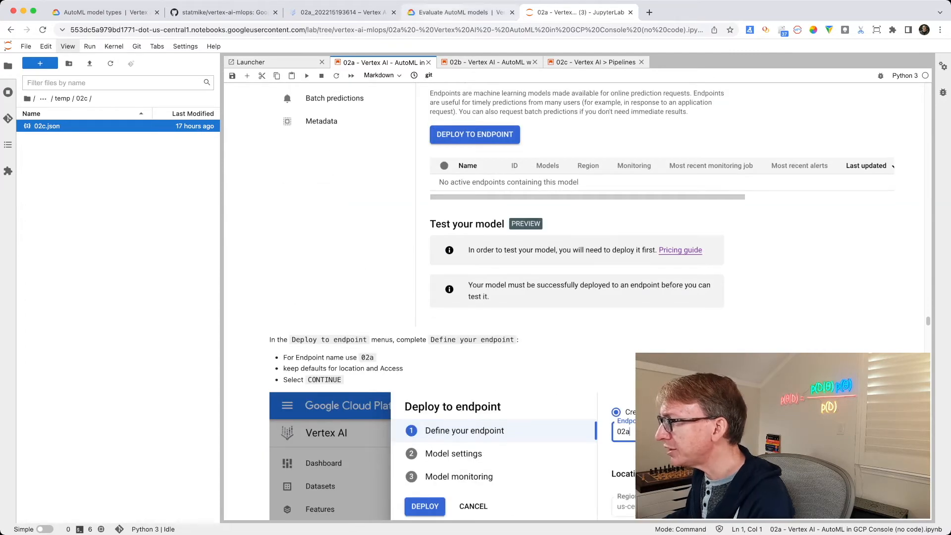
- In the Google Cloud console, start deploying the model to a new endpoint named 02a with standard access, continuing to model settings
{"action": "left_click", "coordinate": [341, 12]}
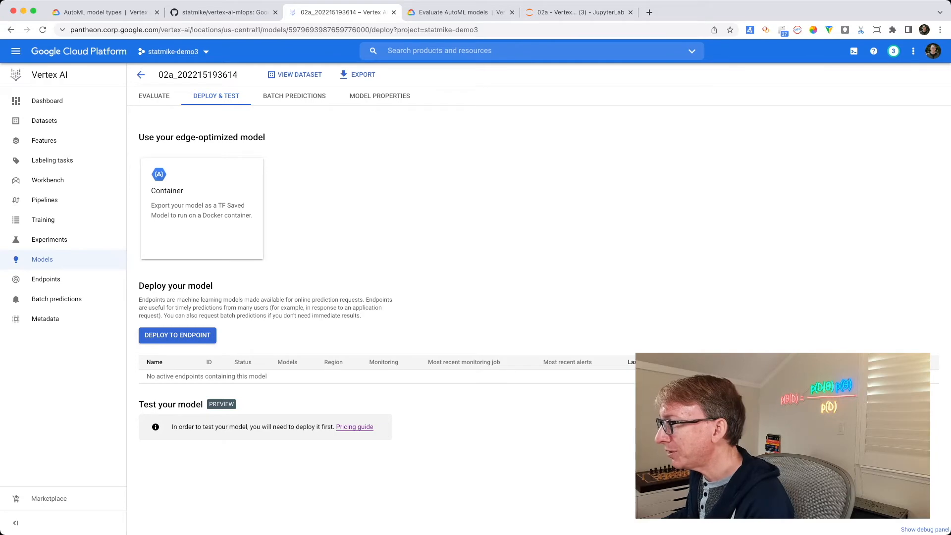
{"action": "left_click", "coordinate": [177, 334]}
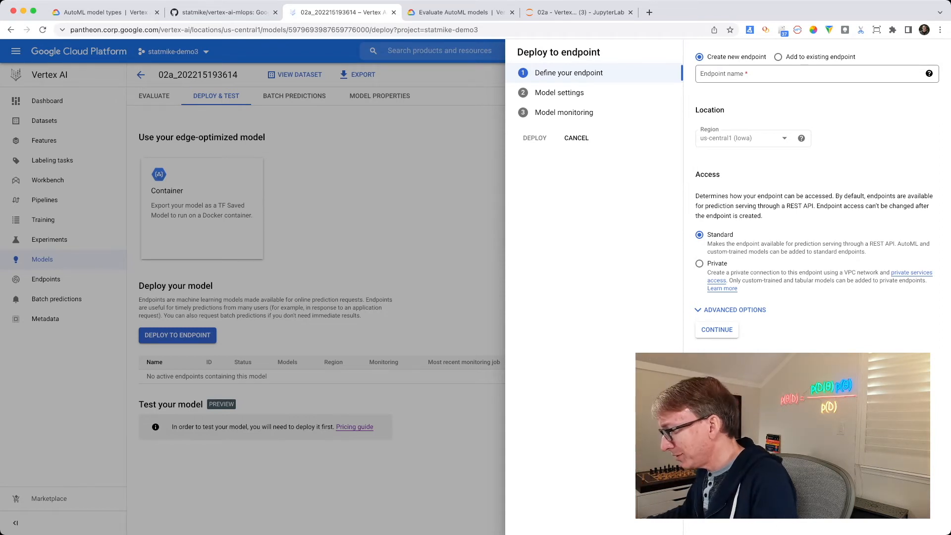
{"action": "left_click", "coordinate": [810, 74]}
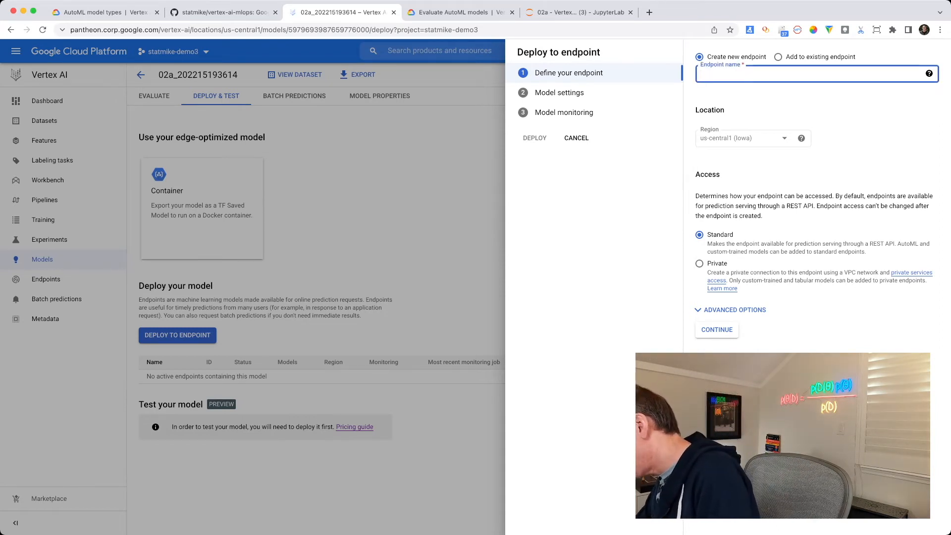
{"action": "type", "text": "02"}
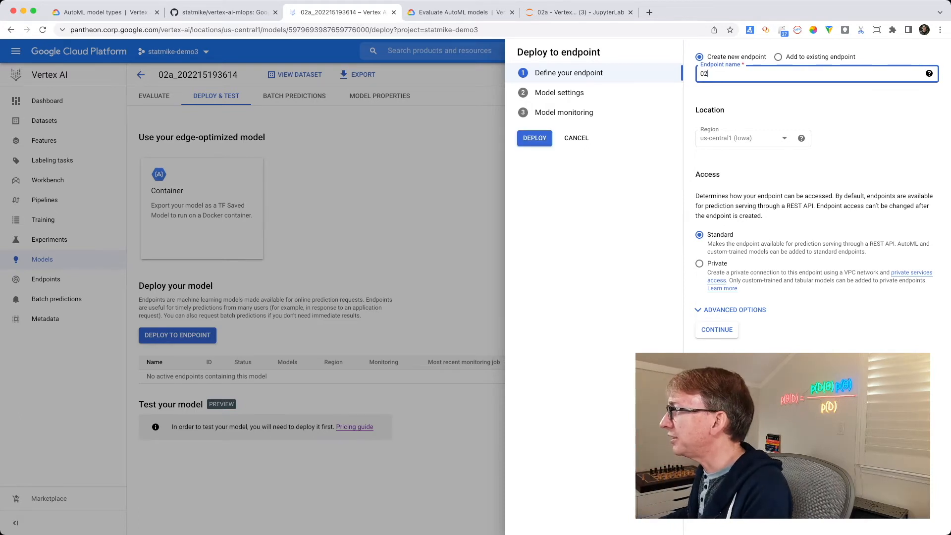
{"action": "type", "text": "a"}
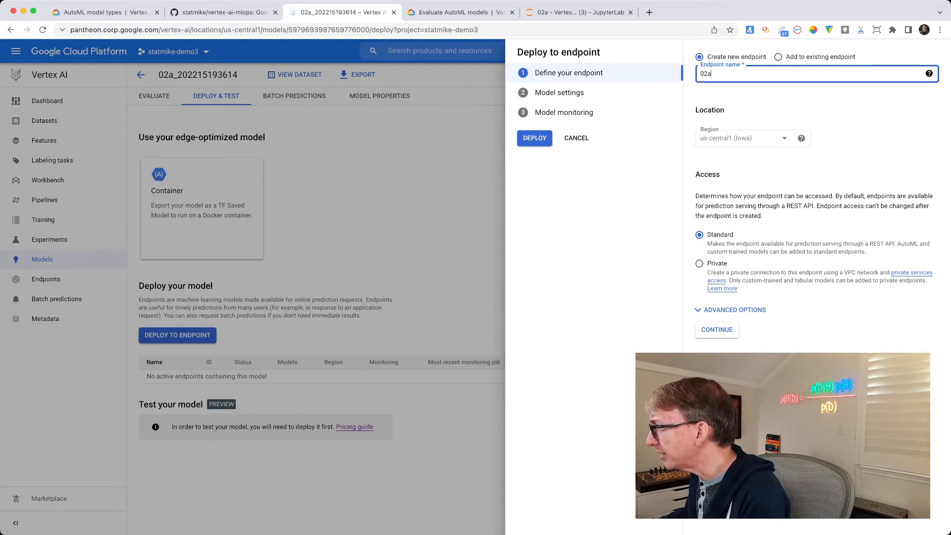
{"action": "left_click", "coordinate": [734, 309]}
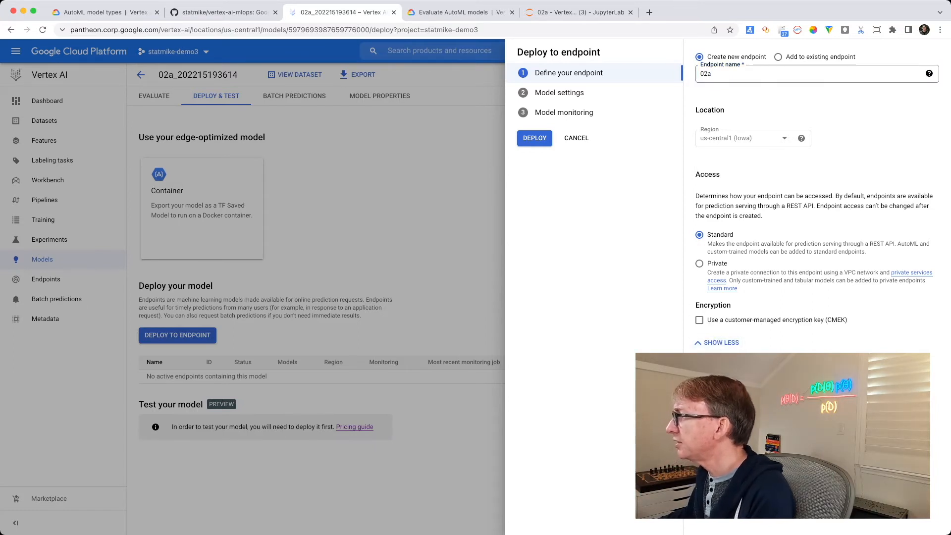
{"action": "left_click", "coordinate": [716, 368]}
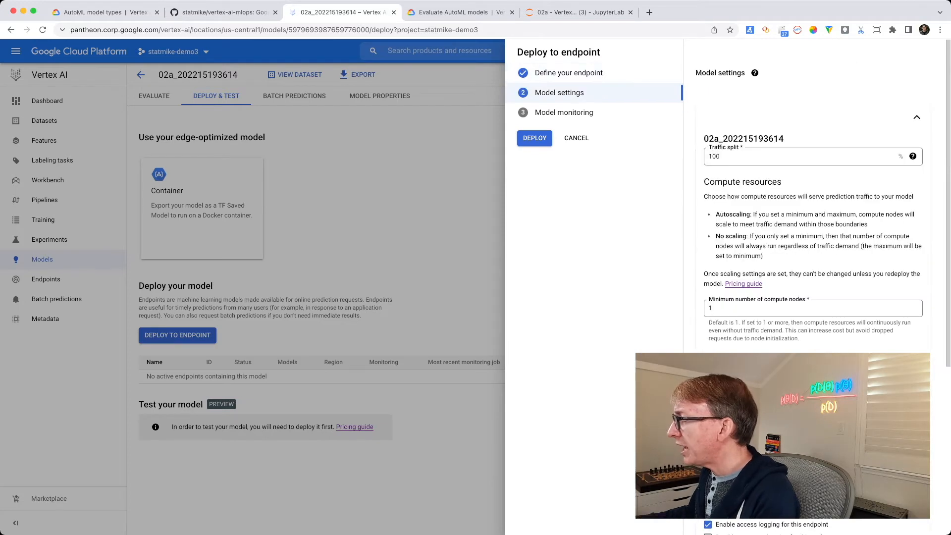
- Set the deployment's machine type to n1-standard-4 (4 vCPUs, 15 GiB memory) and continue to model monitoring
{"action": "scroll", "coordinate": [823, 214], "scroll_direction": "down", "scroll_amount": 1}
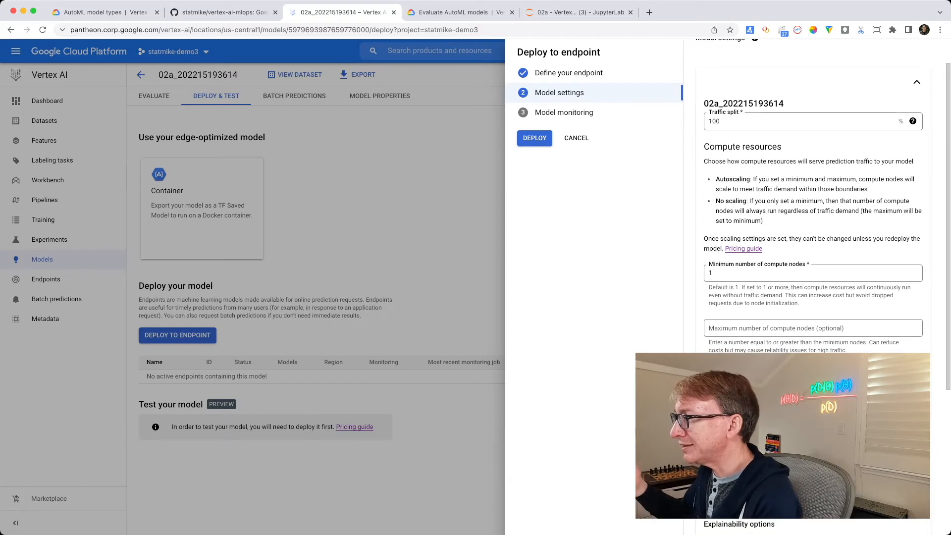
{"action": "scroll", "coordinate": [812, 247], "scroll_direction": "down", "scroll_amount": 1}
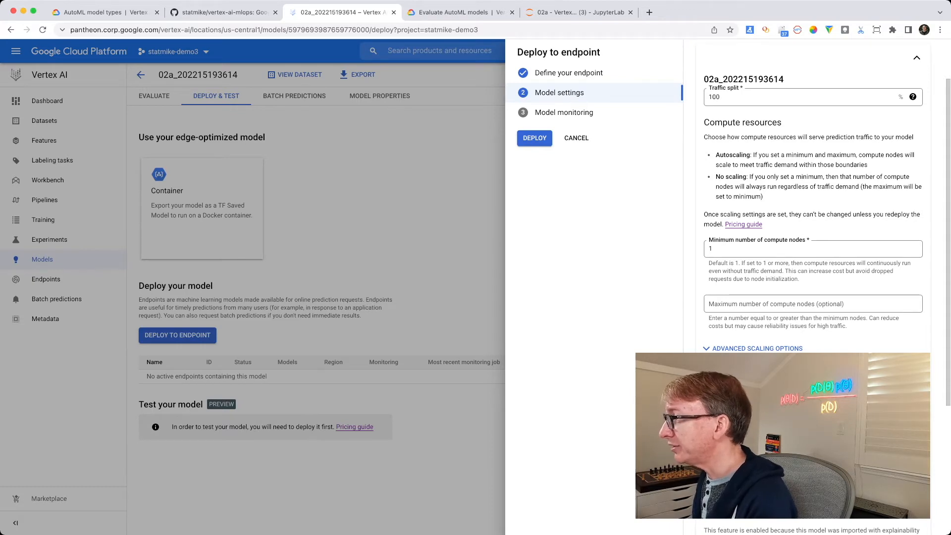
{"action": "scroll", "coordinate": [818, 287], "scroll_direction": "down", "scroll_amount": 1}
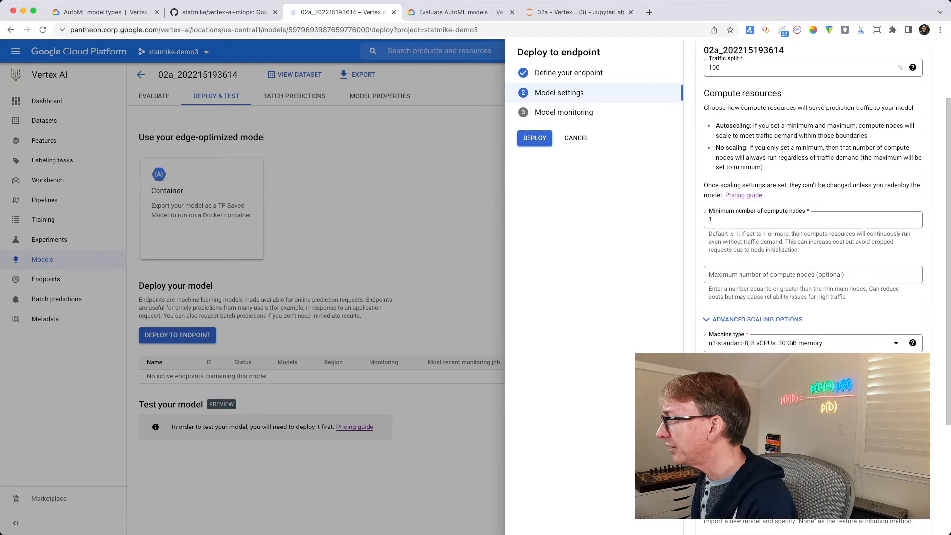
{"action": "scroll", "coordinate": [812, 247], "scroll_direction": "down", "scroll_amount": 2}
{"action": "scroll", "coordinate": [817, 287], "scroll_direction": "down", "scroll_amount": 2}
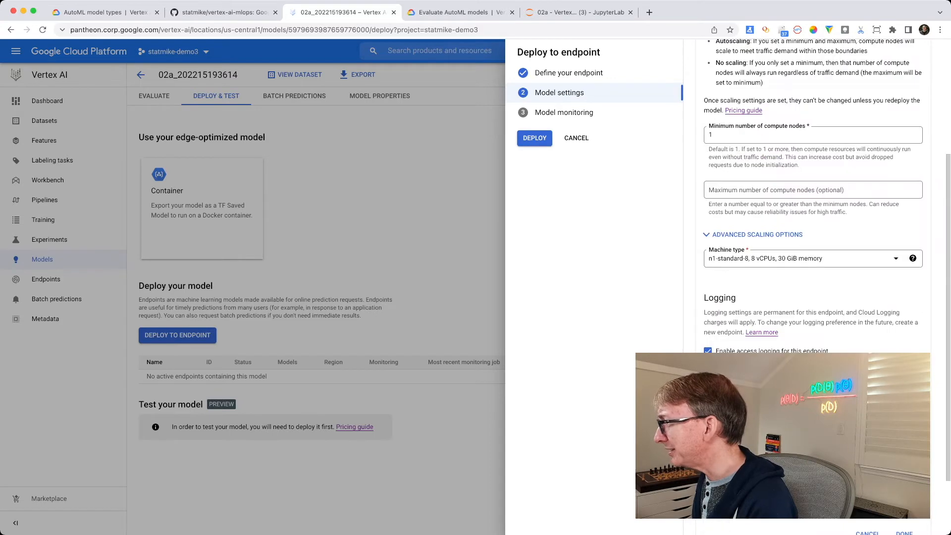
{"action": "left_click", "coordinate": [813, 259]}
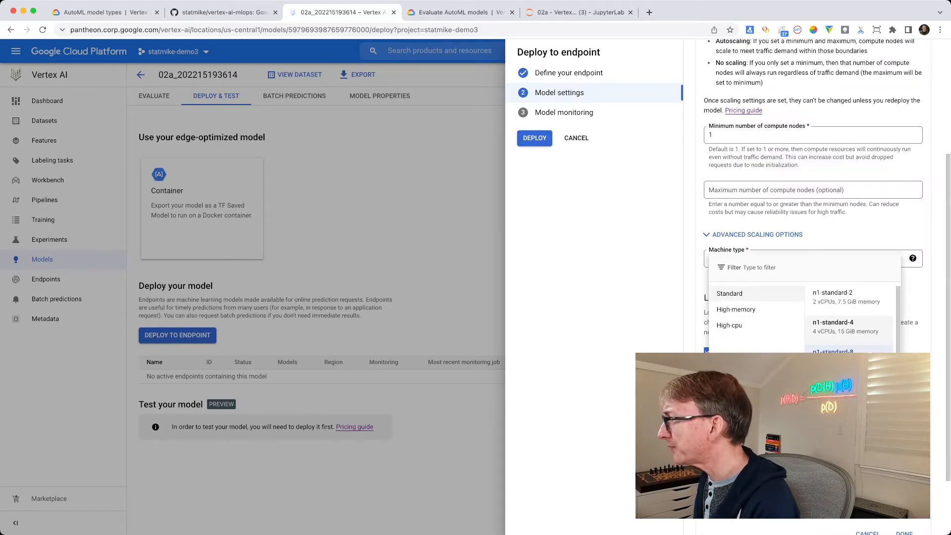
{"action": "left_click", "coordinate": [841, 327]}
{"action": "scroll", "coordinate": [812, 198], "scroll_direction": "down", "scroll_amount": 3}
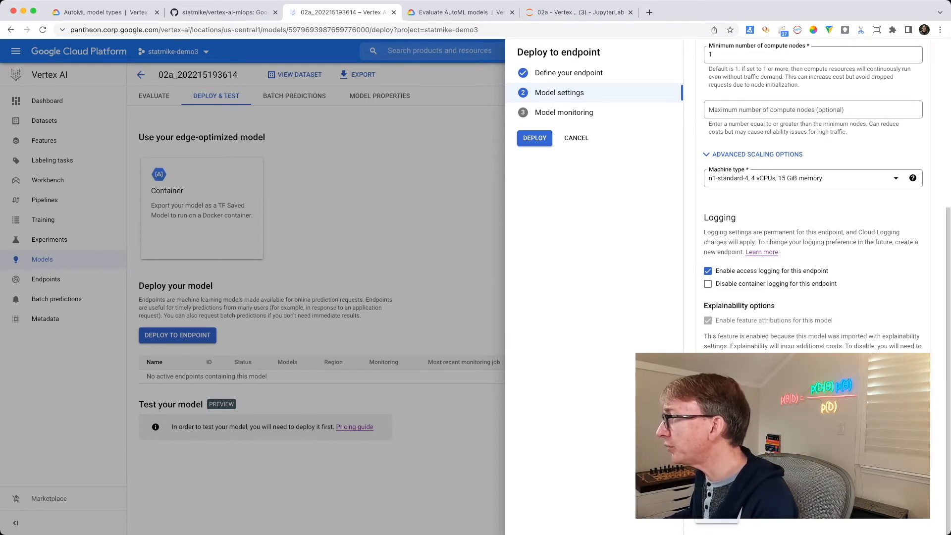
{"action": "left_click", "coordinate": [716, 514]}
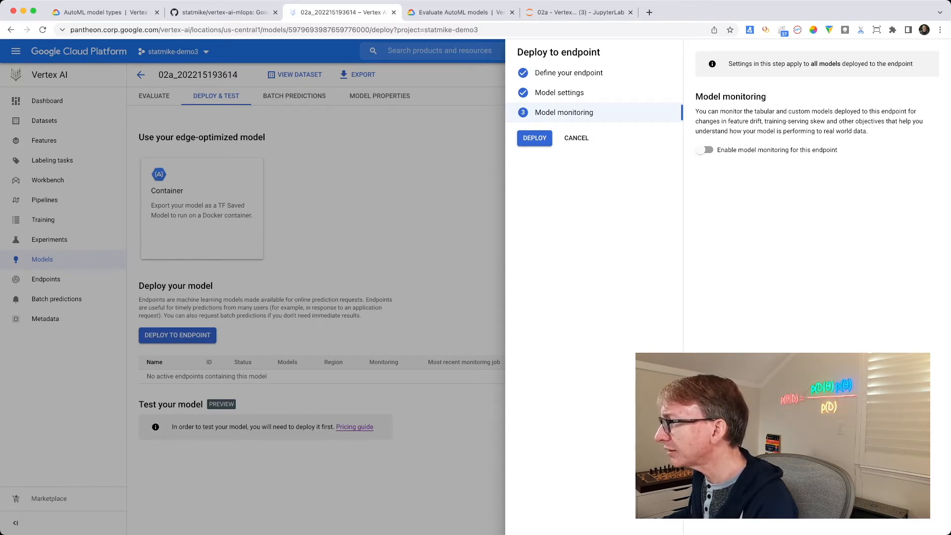
- Deploy the model to endpoint 02a without model monitoring and check the endpoint's entry in the deployment list
{"action": "left_click", "coordinate": [535, 138]}
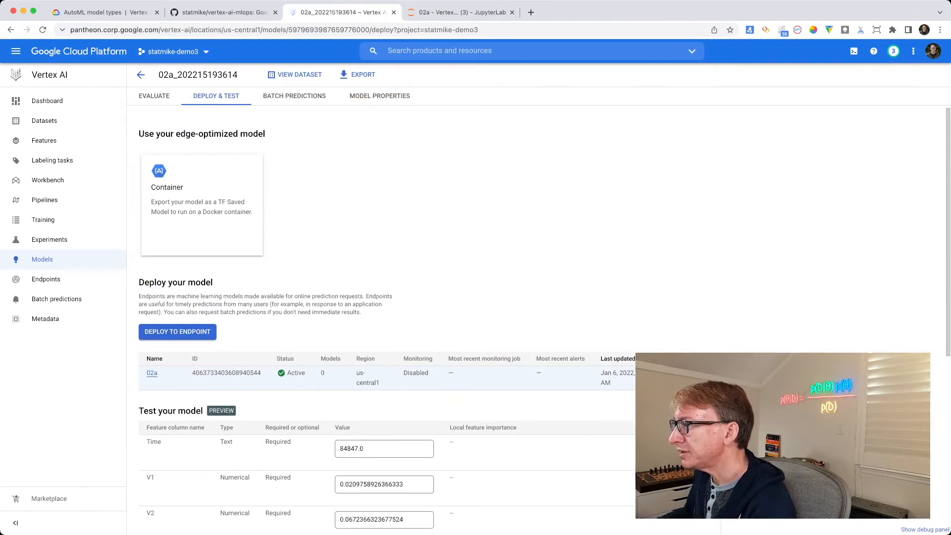
{"action": "scroll", "coordinate": [495, 297], "scroll_direction": "down", "scroll_amount": 1}
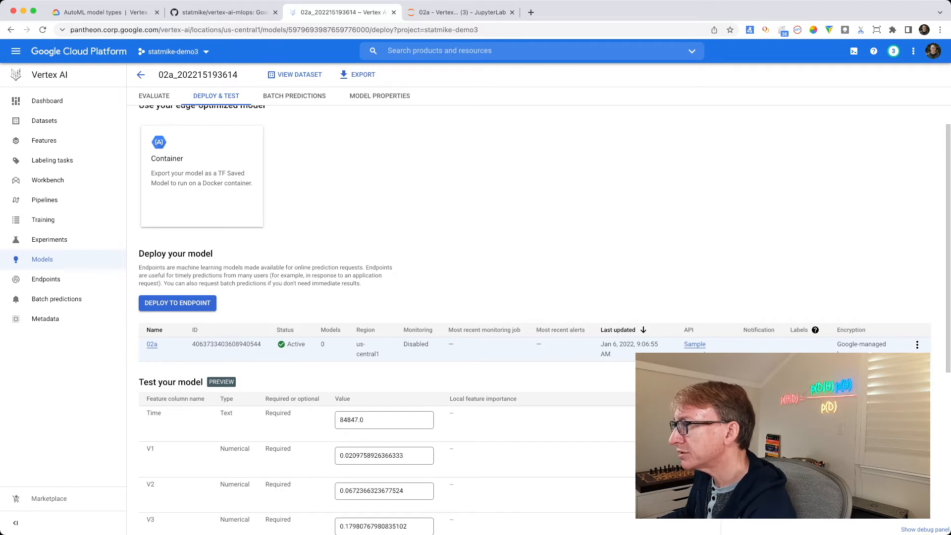
{"action": "scroll", "coordinate": [534, 297], "scroll_direction": "up", "scroll_amount": 1}
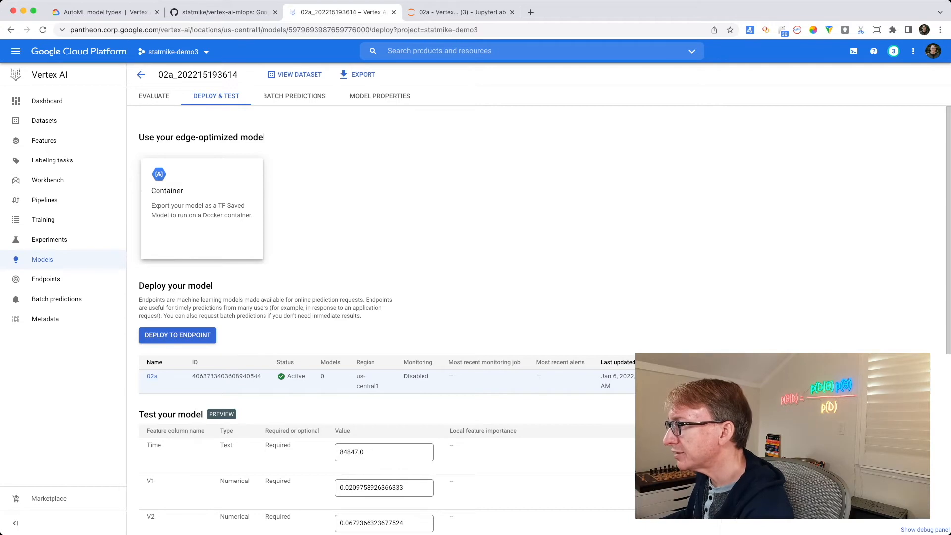
- Run a test prediction on the deployed model using the prefilled feature values
{"action": "scroll", "coordinate": [495, 297], "scroll_direction": "down", "scroll_amount": 3}
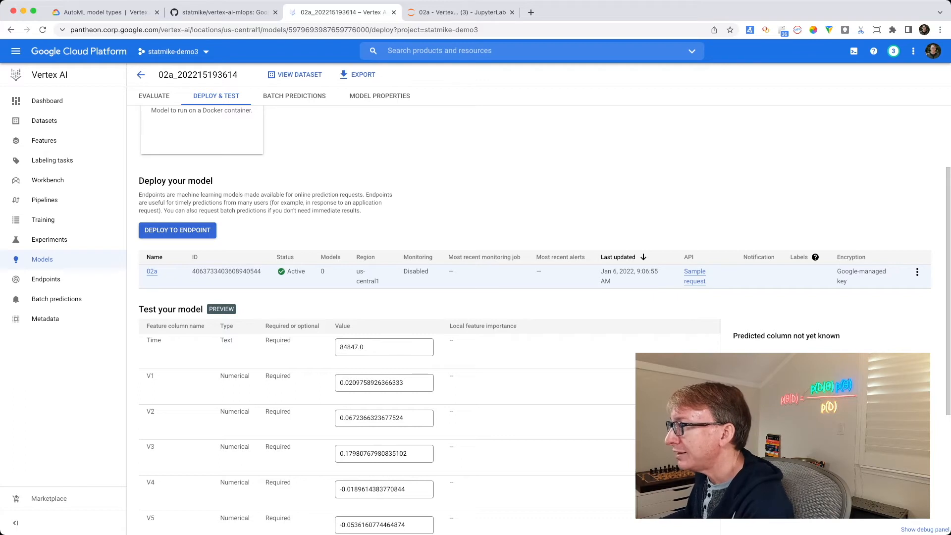
{"action": "scroll", "coordinate": [475, 317], "scroll_direction": "down", "scroll_amount": 2}
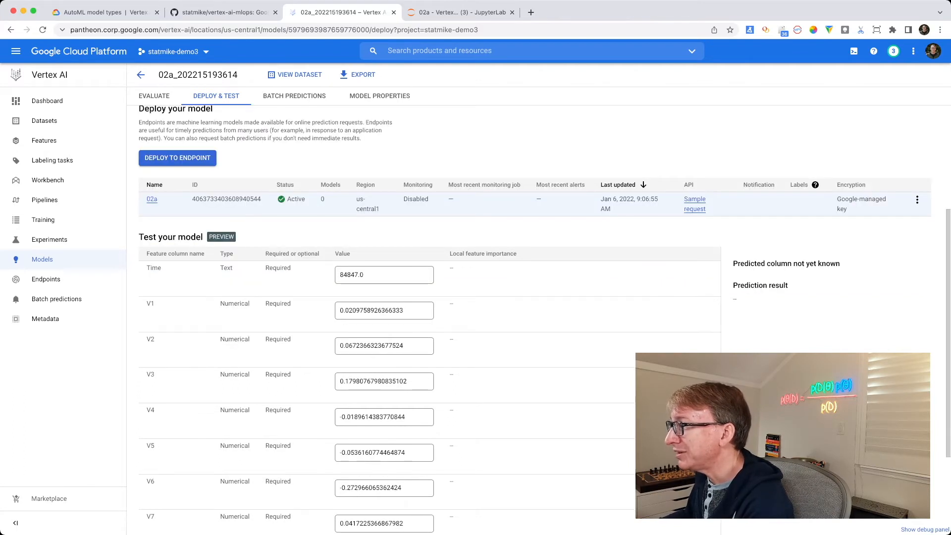
{"action": "scroll", "coordinate": [475, 317], "scroll_direction": "down", "scroll_amount": 1}
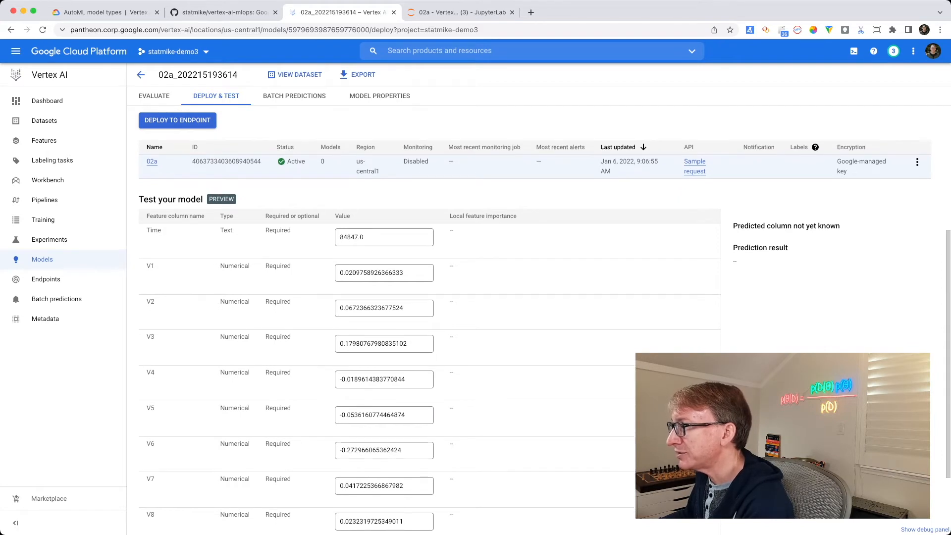
{"action": "scroll", "coordinate": [475, 317], "scroll_direction": "down", "scroll_amount": 1}
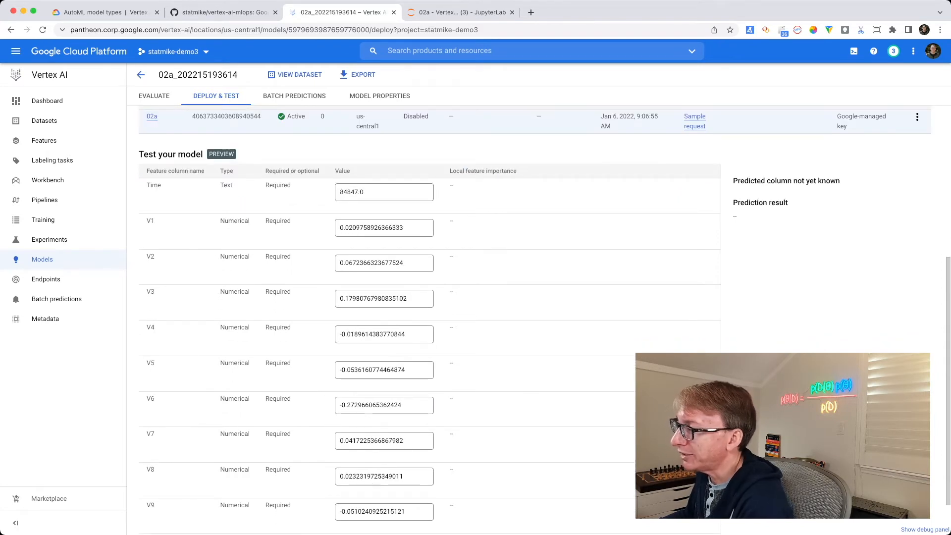
{"action": "scroll", "coordinate": [475, 317], "scroll_direction": "down", "scroll_amount": 1}
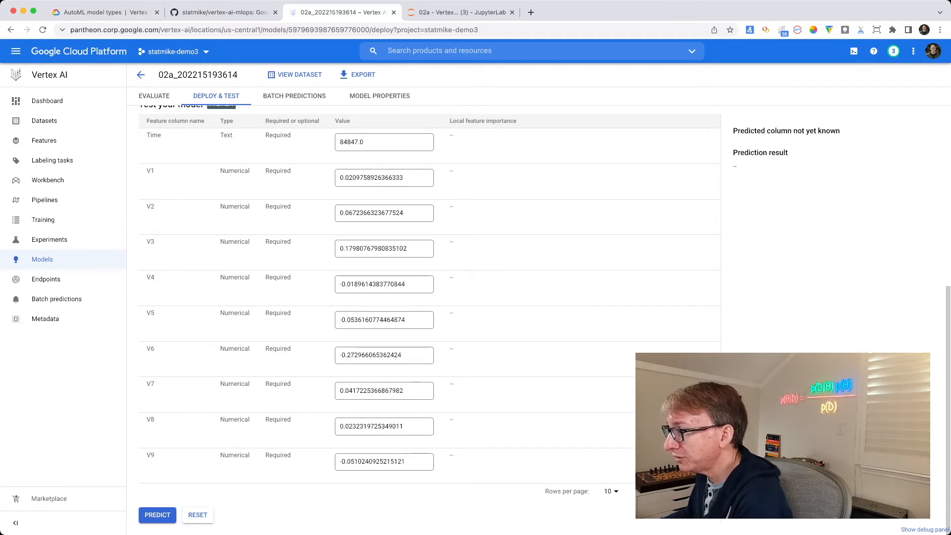
{"action": "left_click", "coordinate": [157, 515]}
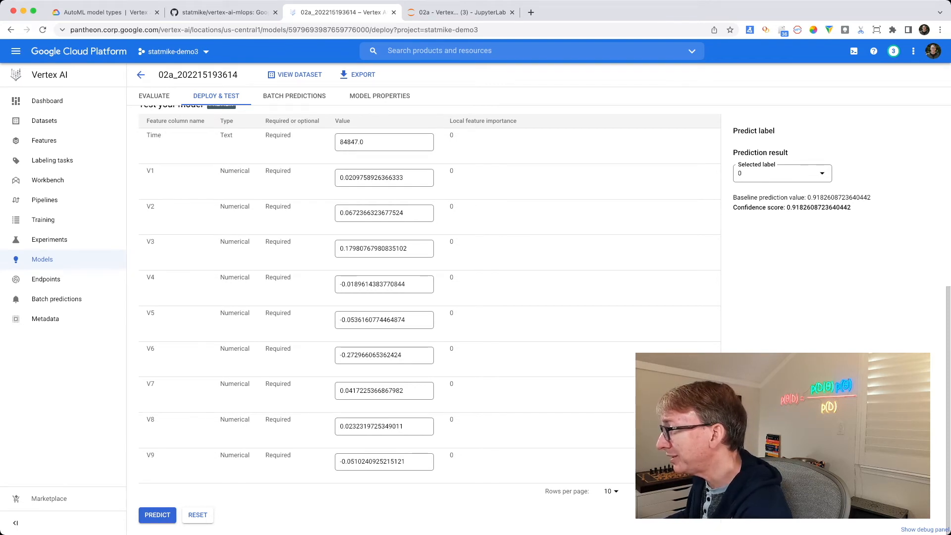
- Set the V14 test value to 0.513900092037787 and rerun the prediction
{"action": "left_click", "coordinate": [708, 491]}
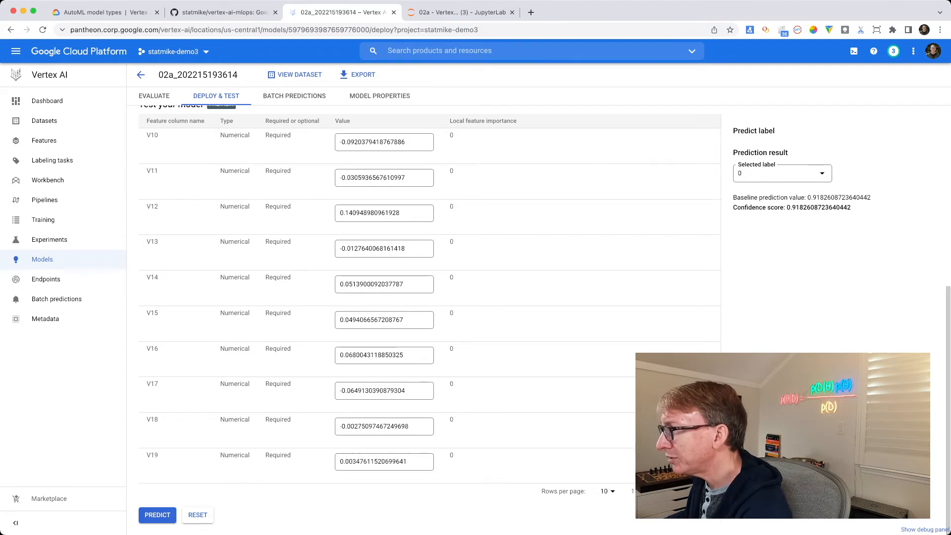
{"action": "left_click", "coordinate": [379, 285]}
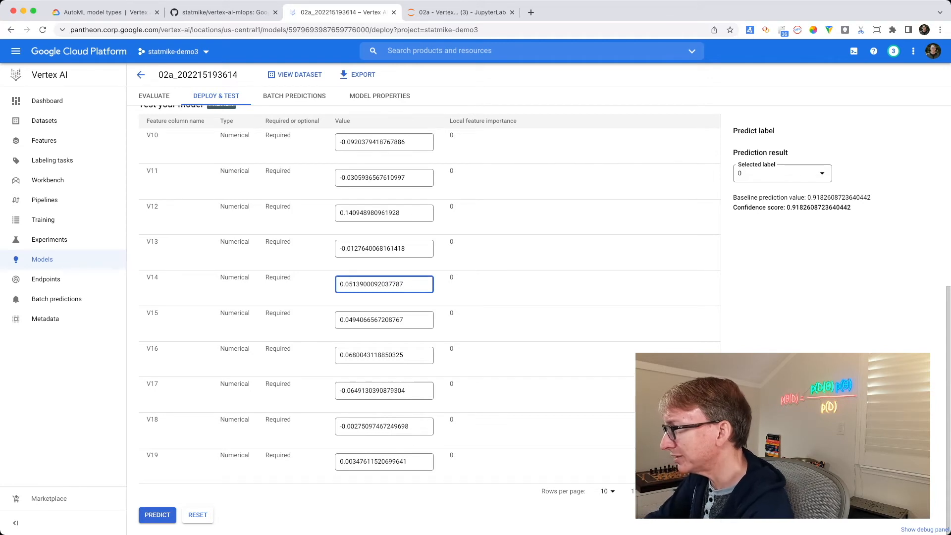
{"action": "key", "text": "BackSpace"}
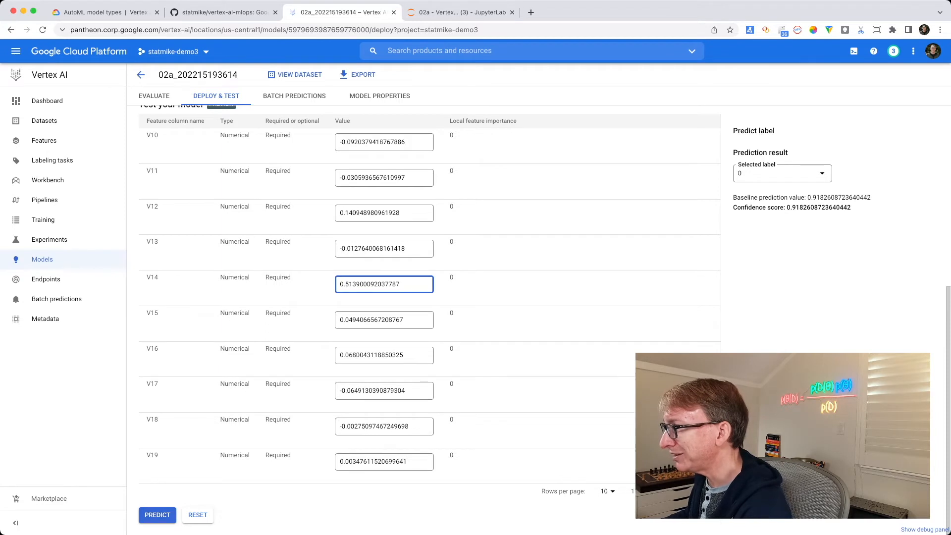
{"action": "left_click", "coordinate": [157, 515]}
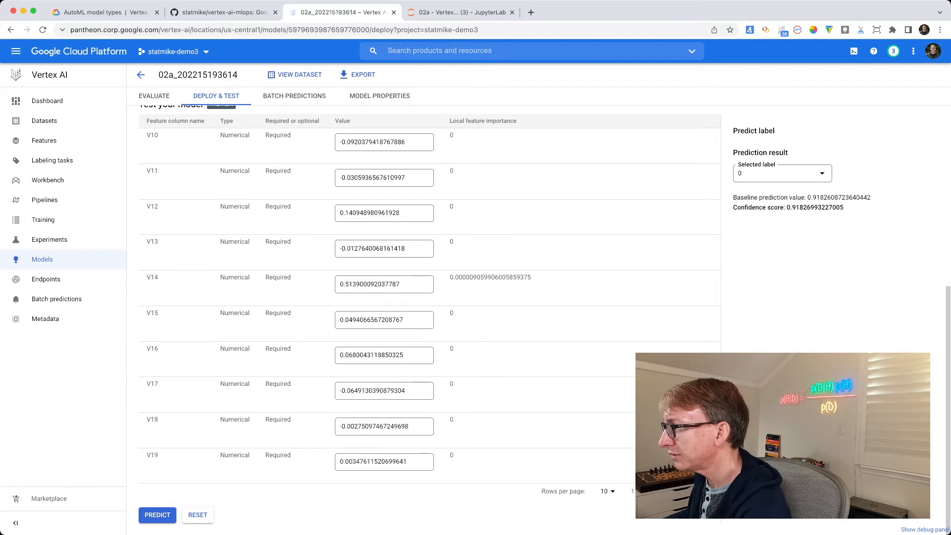
- Set the V14 test value to 0.00513900092037787 and rerun the prediction
{"action": "left_click", "coordinate": [349, 284]}
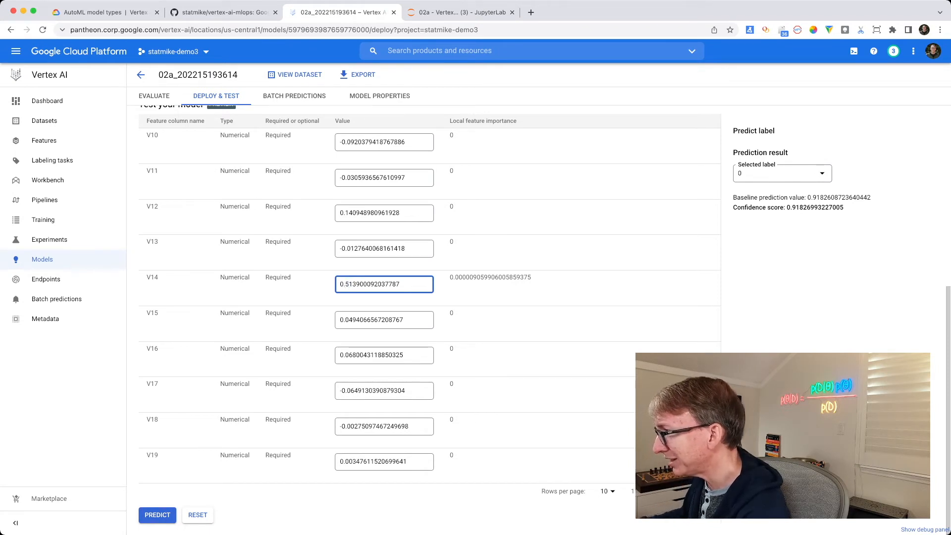
{"action": "type", "text": "00"}
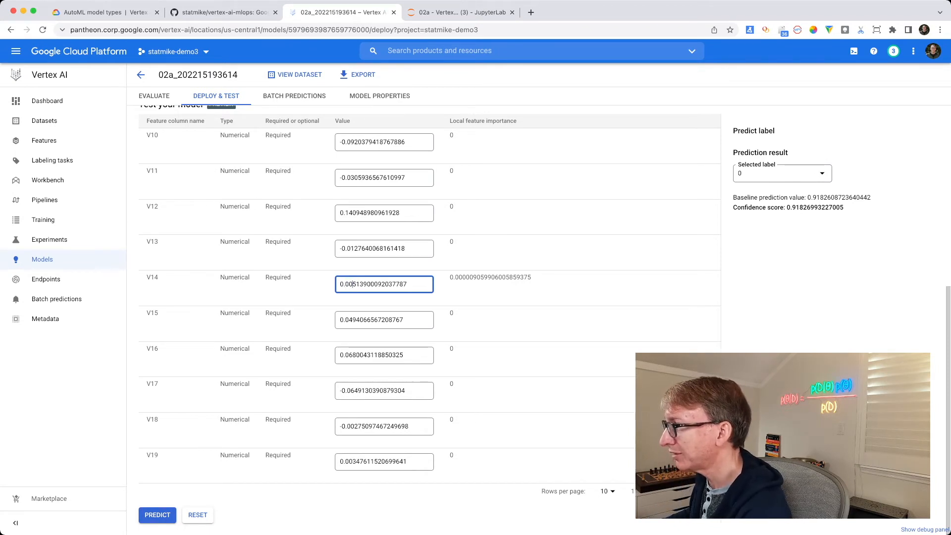
{"action": "left_click", "coordinate": [157, 515]}
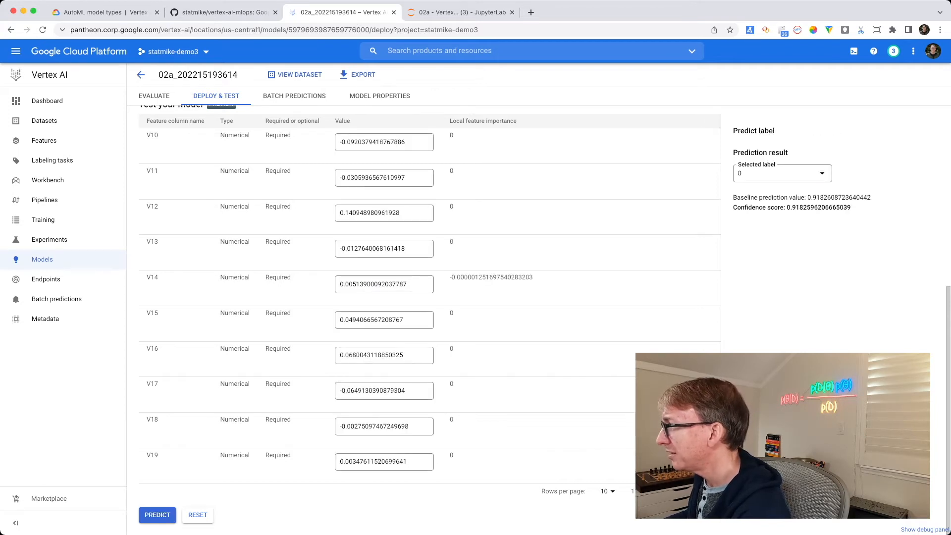
- Check the labels selectable for the prediction result, keep label 0, and review its confidence score
{"action": "left_click", "coordinate": [780, 172]}
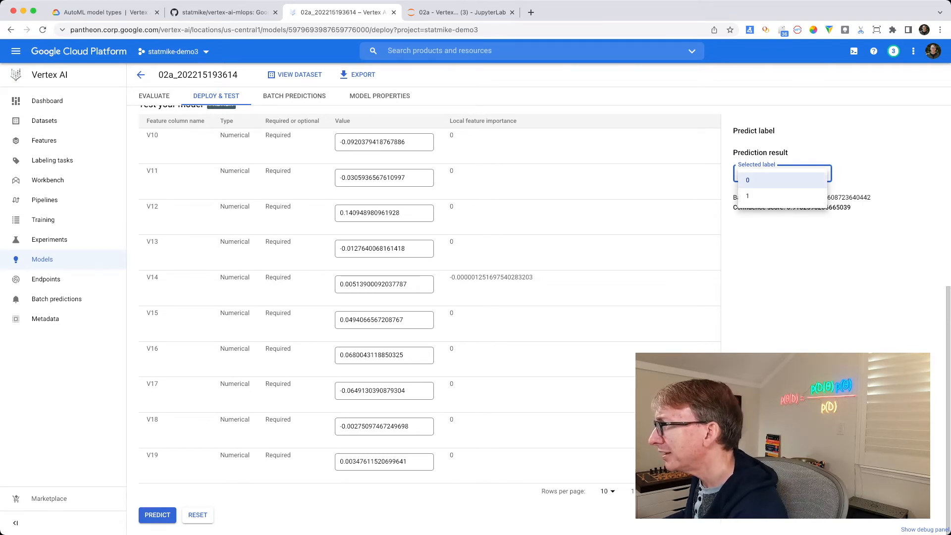
{"action": "left_click", "coordinate": [780, 180]}
{"action": "scroll", "coordinate": [534, 319], "scroll_direction": "up", "scroll_amount": 1}
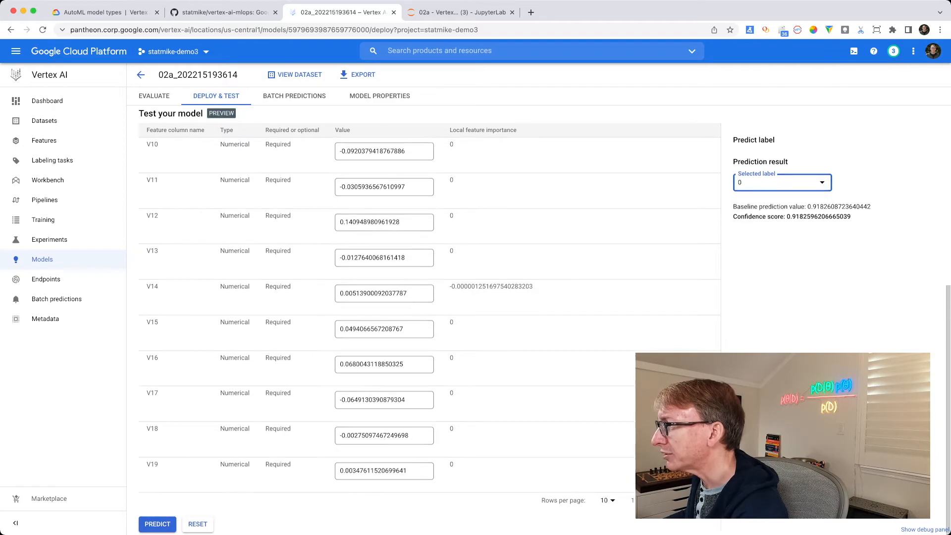
{"action": "scroll", "coordinate": [535, 320], "scroll_direction": "down", "scroll_amount": 1}
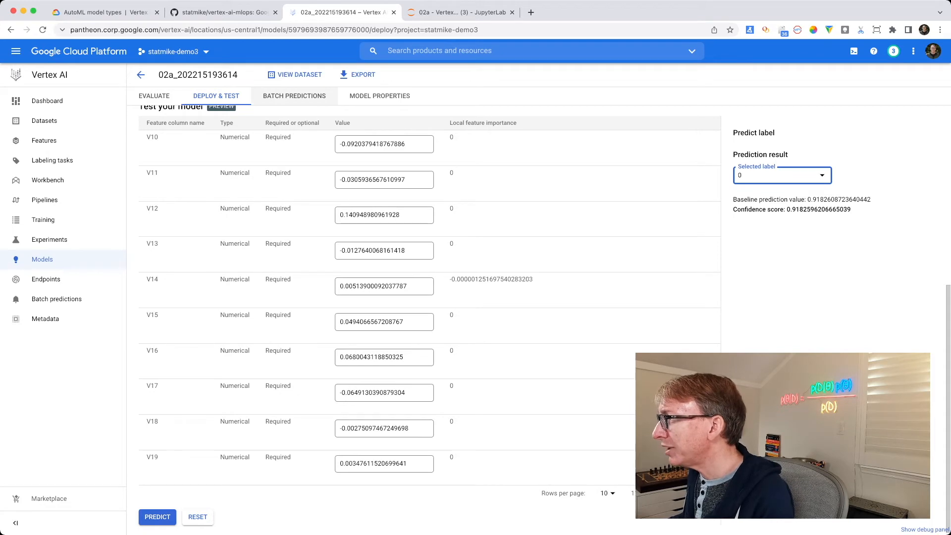
- In the 02a notebook in JupyterLab, set PROJECT_ID to 'statmike-demo3' in the Prediction section's inputs cell and run it
{"action": "left_click", "coordinate": [461, 12]}
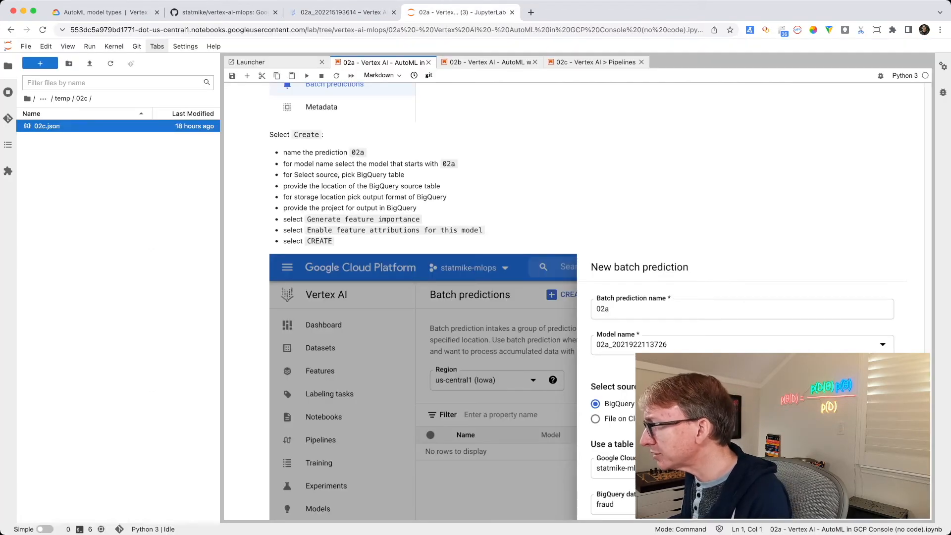
{"action": "scroll", "coordinate": [585, 297], "scroll_direction": "down", "scroll_amount": 20}
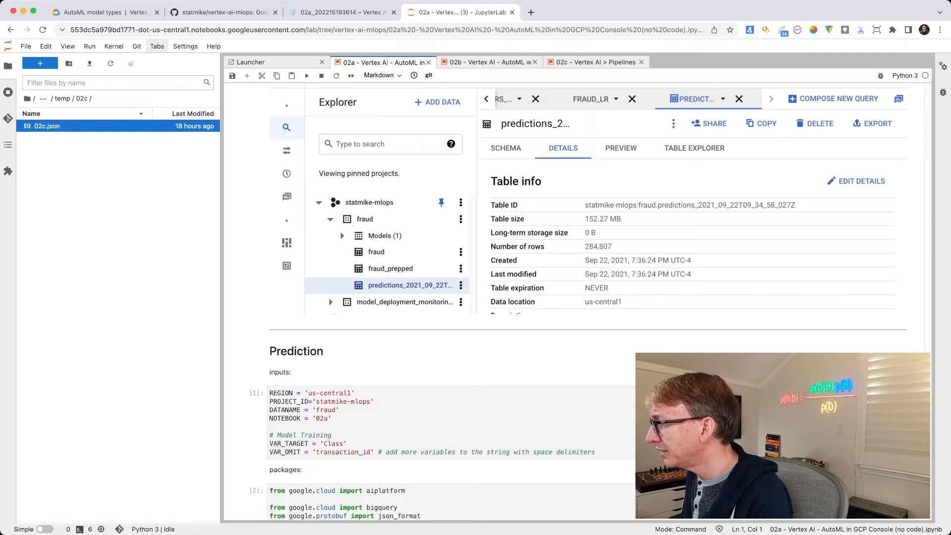
{"action": "scroll", "coordinate": [585, 297], "scroll_direction": "down", "scroll_amount": 4}
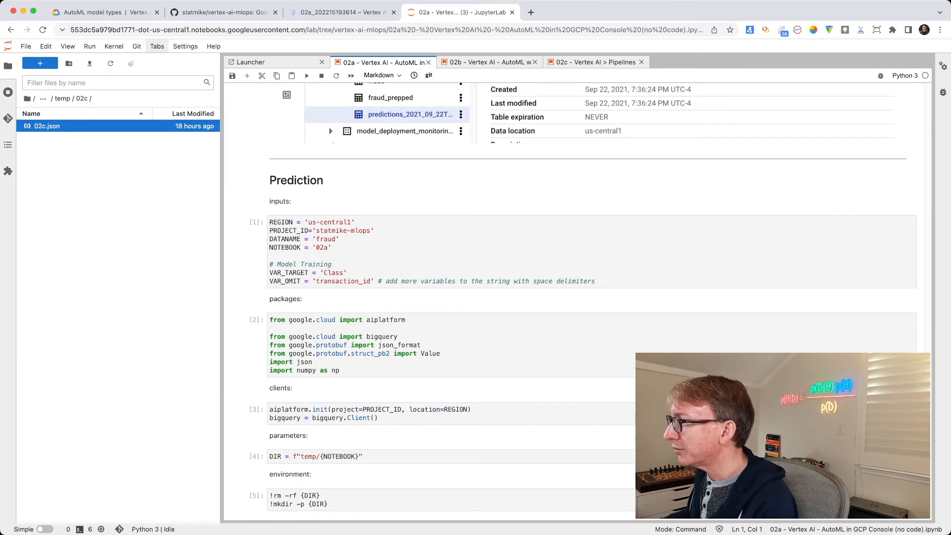
{"action": "left_click", "coordinate": [371, 231]}
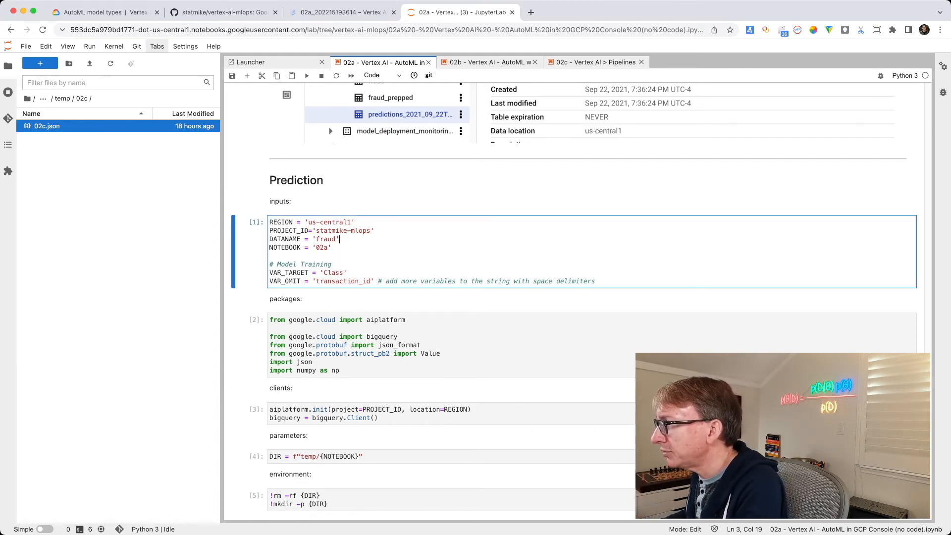
{"action": "key", "text": "shift+Left"}
{"action": "key", "text": "shift+Left"}
{"action": "key", "text": "shift+Left"}
{"action": "key", "text": "shift+Left"}
{"action": "key", "text": "shift+Left"}
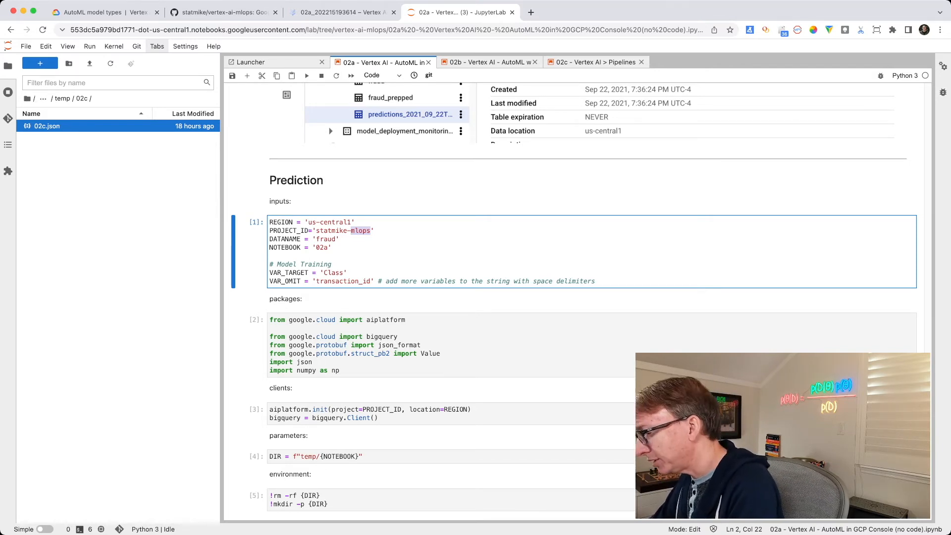
{"action": "type", "text": "demo"}
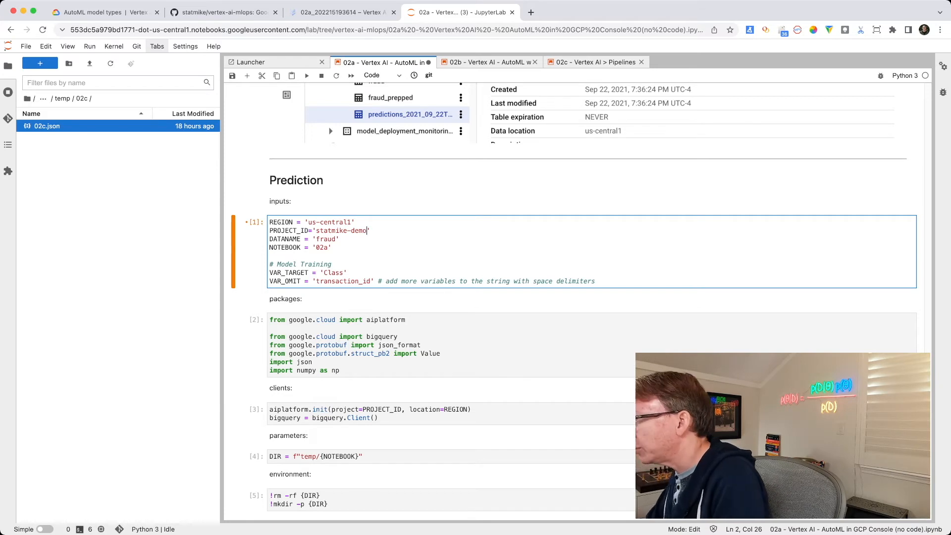
{"action": "type", "text": "3"}
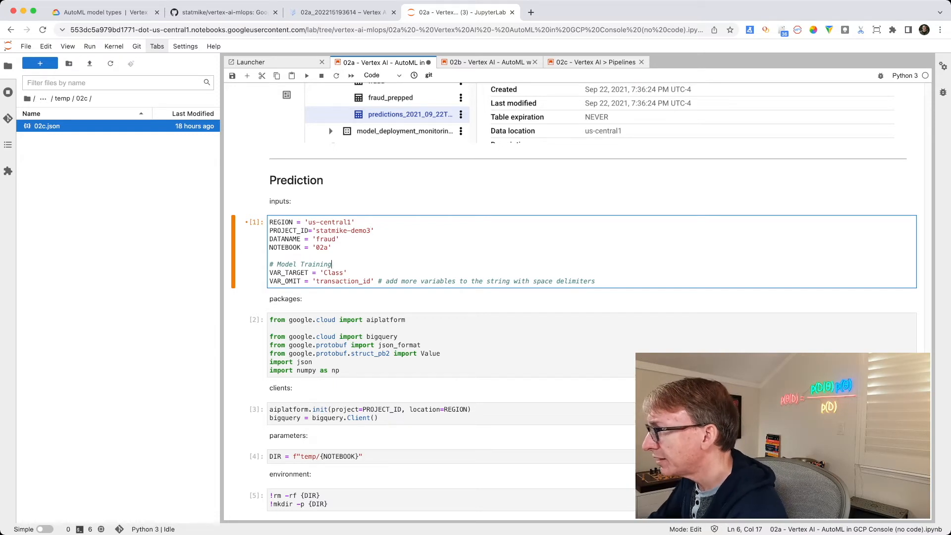
{"action": "key", "text": "shift+Return"}
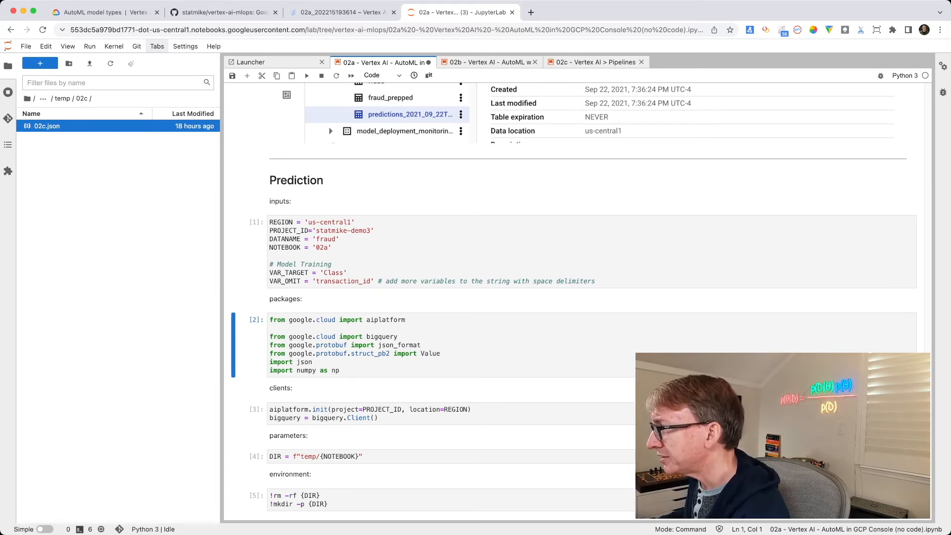
- Run the packages cell and the clients cell that initializes aiplatform and the BigQuery client
{"action": "key", "text": "shift+Return"}
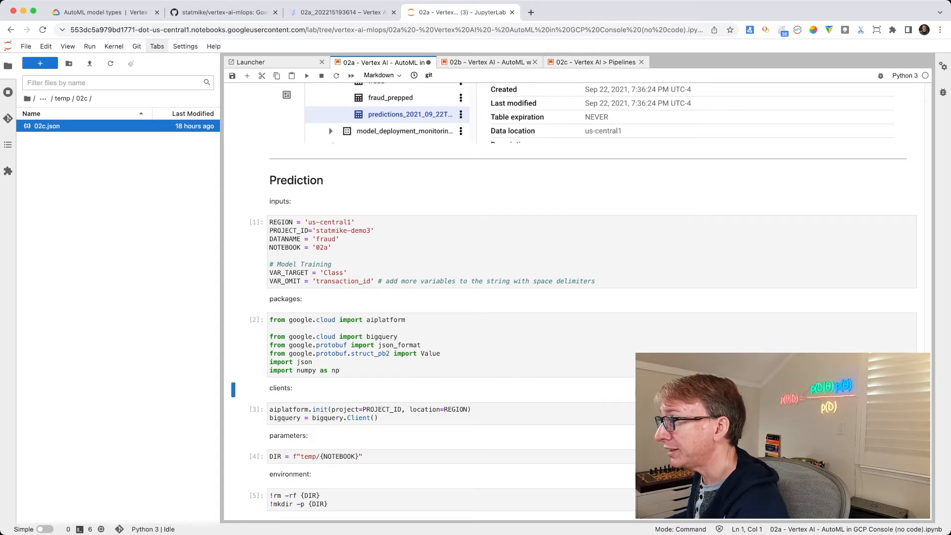
{"action": "scroll", "coordinate": [569, 297], "scroll_direction": "down", "scroll_amount": 1}
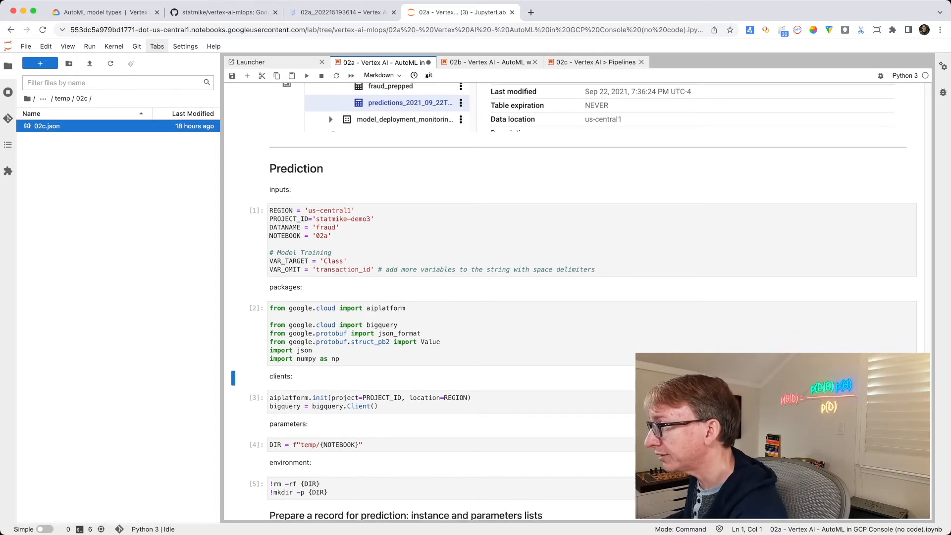
{"action": "scroll", "coordinate": [570, 297], "scroll_direction": "down", "scroll_amount": 5}
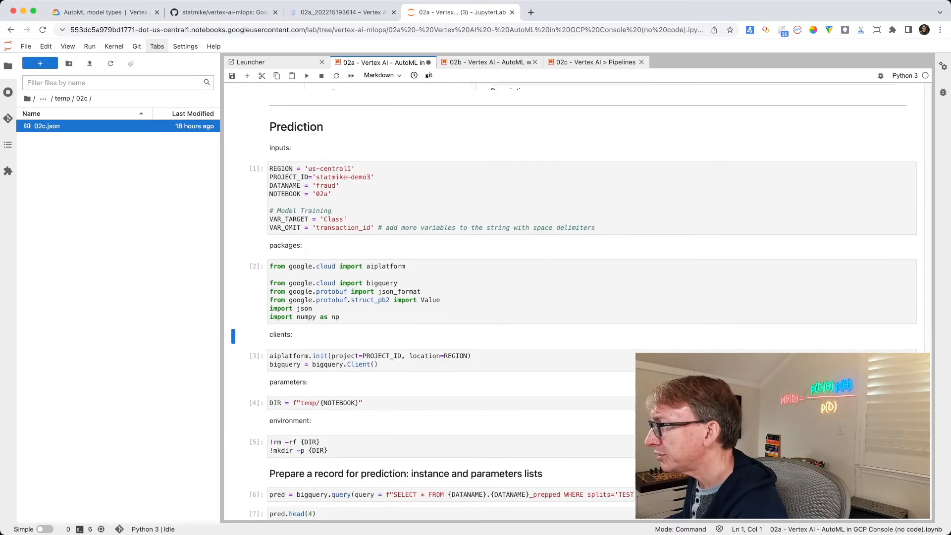
{"action": "left_click", "coordinate": [379, 303]}
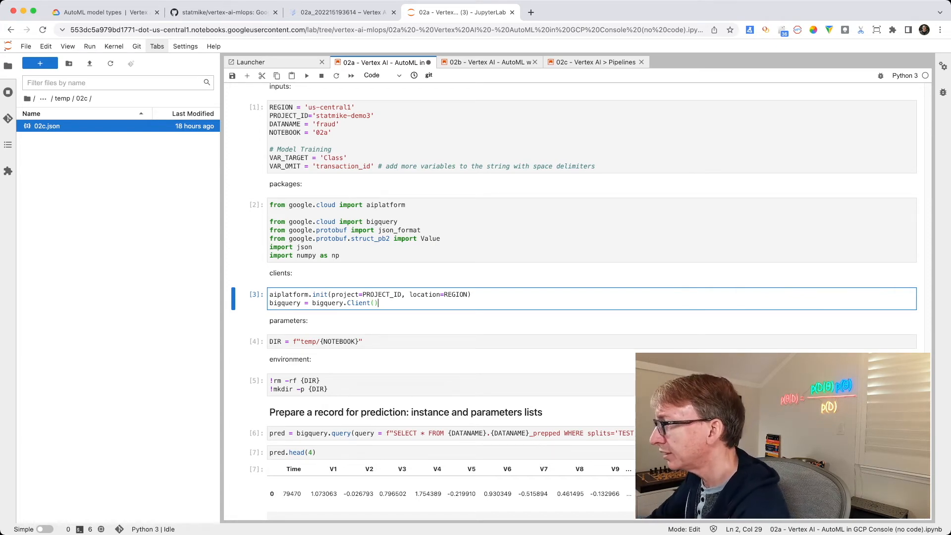
{"action": "left_click", "coordinate": [288, 321]}
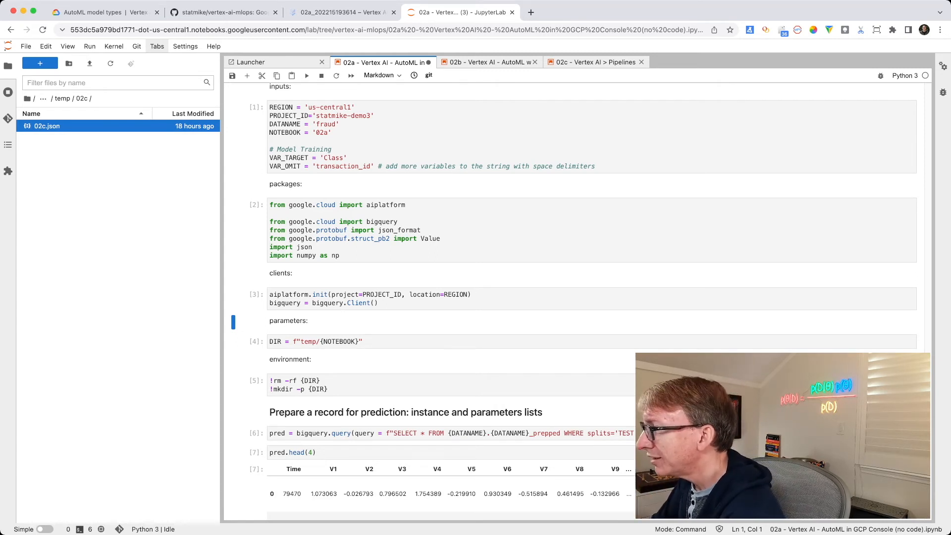
- Run the parameters cell that defines DIR, and open the vertex-ai-mlops/temp folder in the file browser
{"action": "key", "text": "shift+Return"}
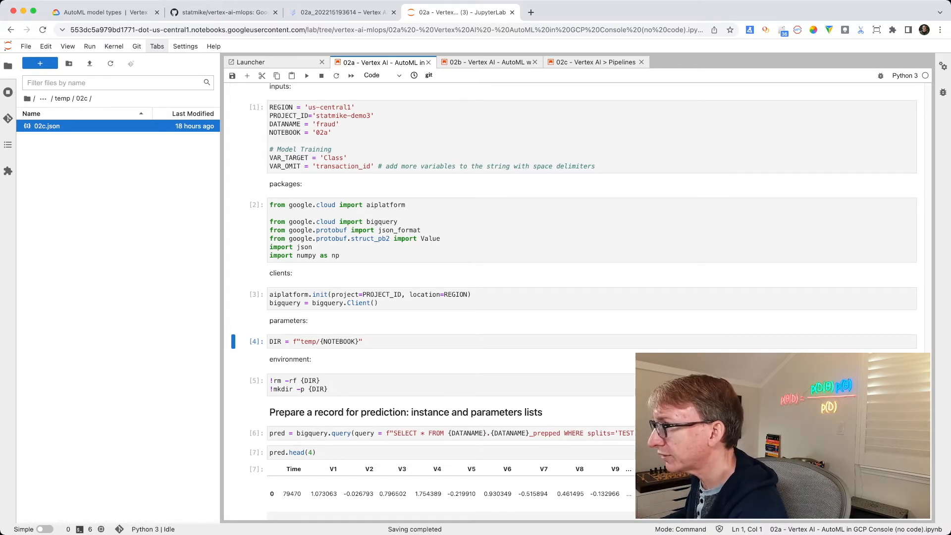
{"action": "key", "text": "Down"}
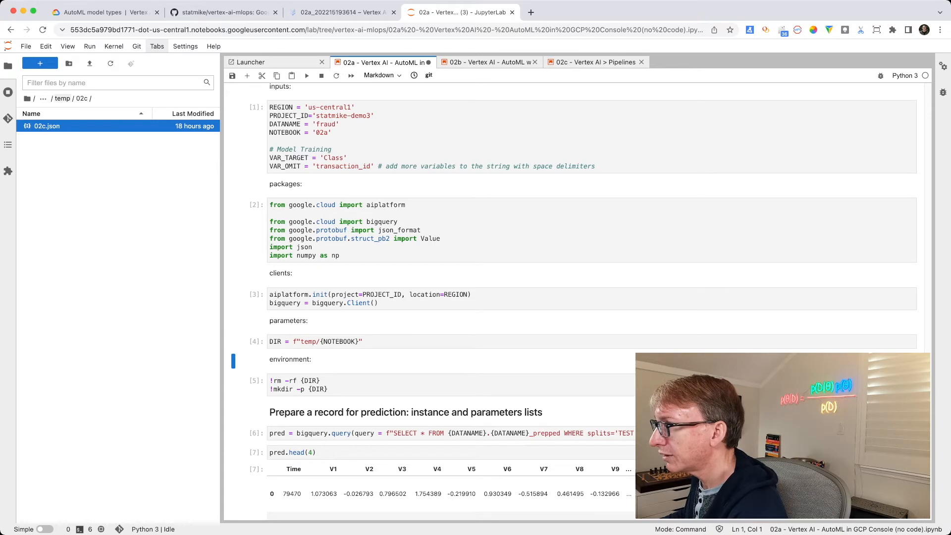
{"action": "left_click", "coordinate": [63, 99]}
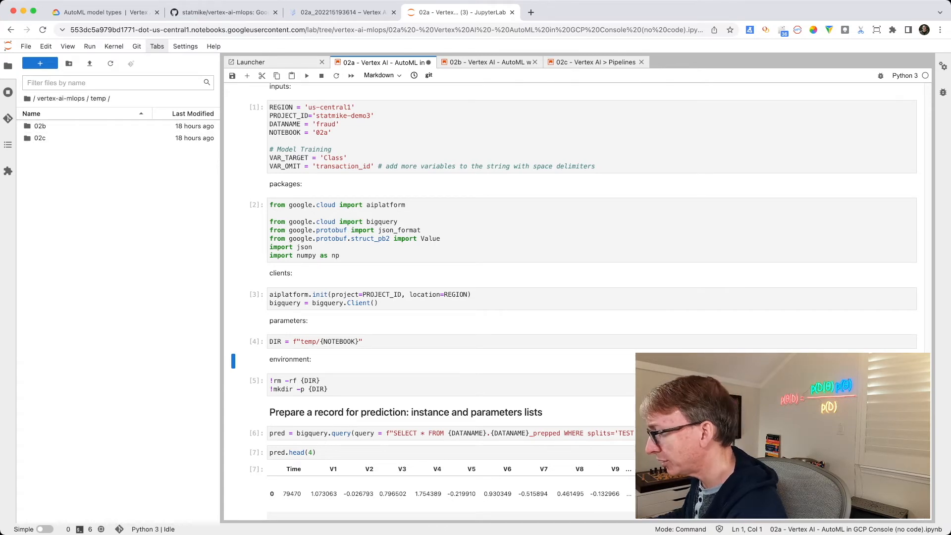
- Run the environment cell that recreates the DIR folder, and open the 02a folder under temp in the file browser
{"action": "left_click", "coordinate": [323, 381]}
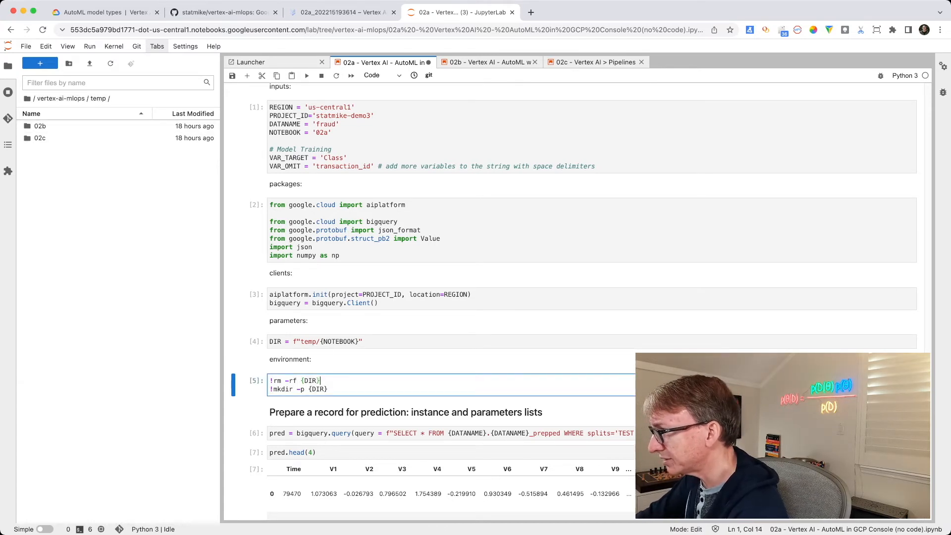
{"action": "key", "text": "shift+Return"}
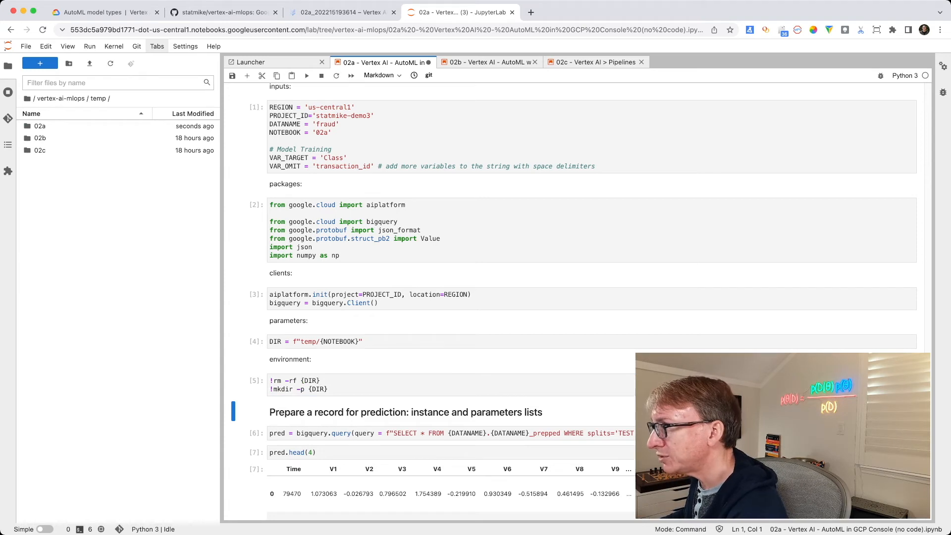
{"action": "left_click", "coordinate": [41, 127]}
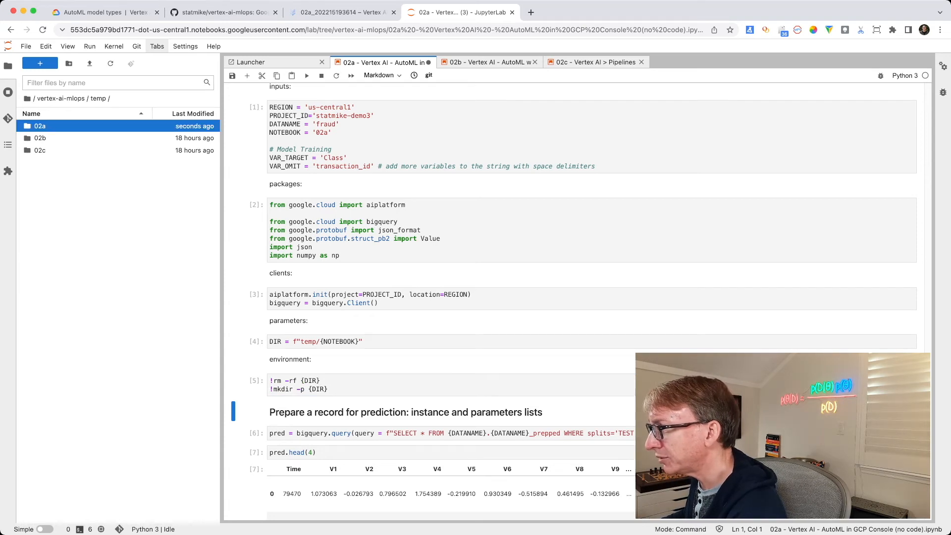
{"action": "double_click", "coordinate": [41, 126]}
{"action": "scroll", "coordinate": [569, 297], "scroll_direction": "down", "scroll_amount": 5}
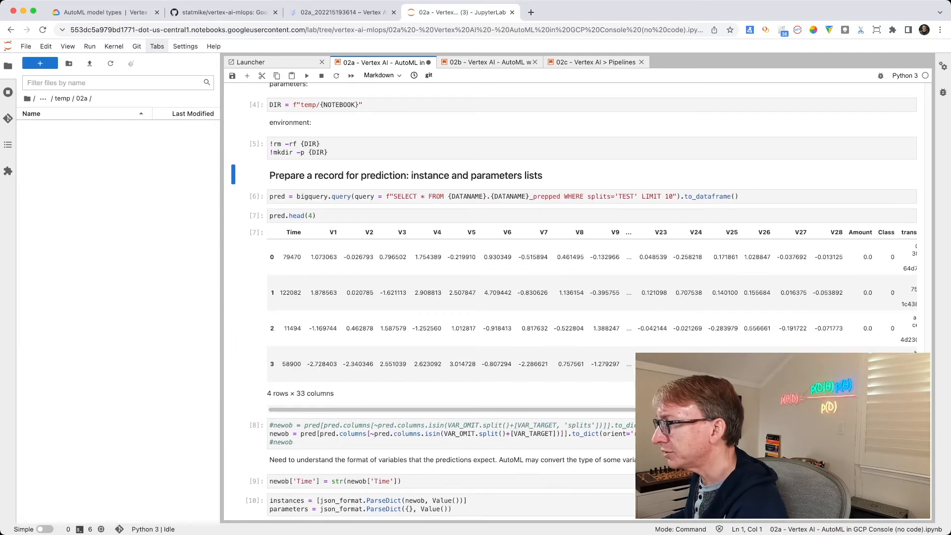
- Run the BigQuery cell that loads 10 TEST records into pred, and display pred.head(4) through to the splits column
{"action": "left_click", "coordinate": [347, 197]}
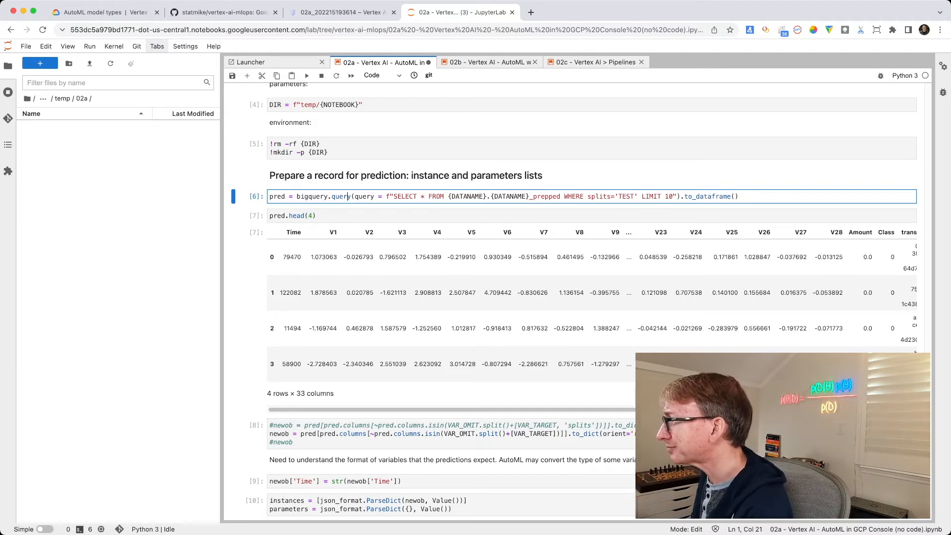
{"action": "left_click", "coordinate": [739, 197]}
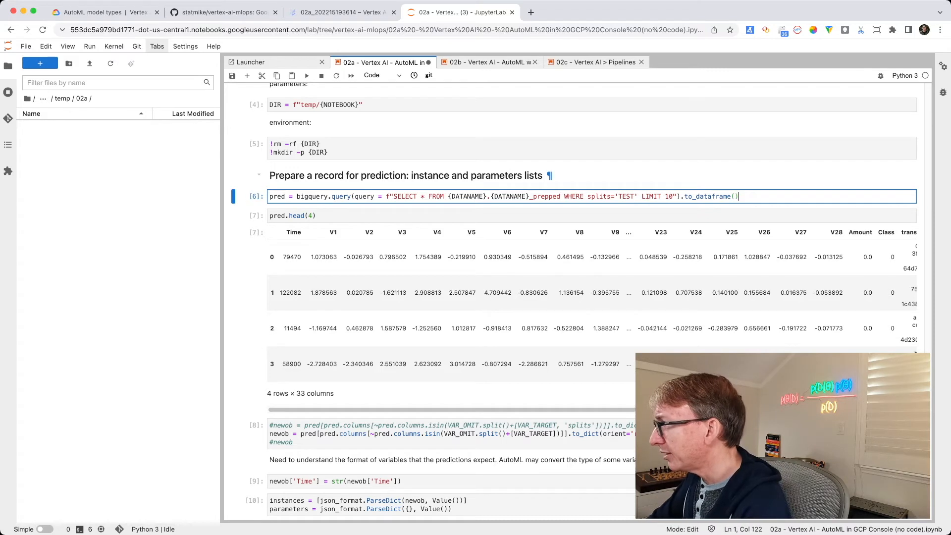
{"action": "key", "text": "shift+Return"}
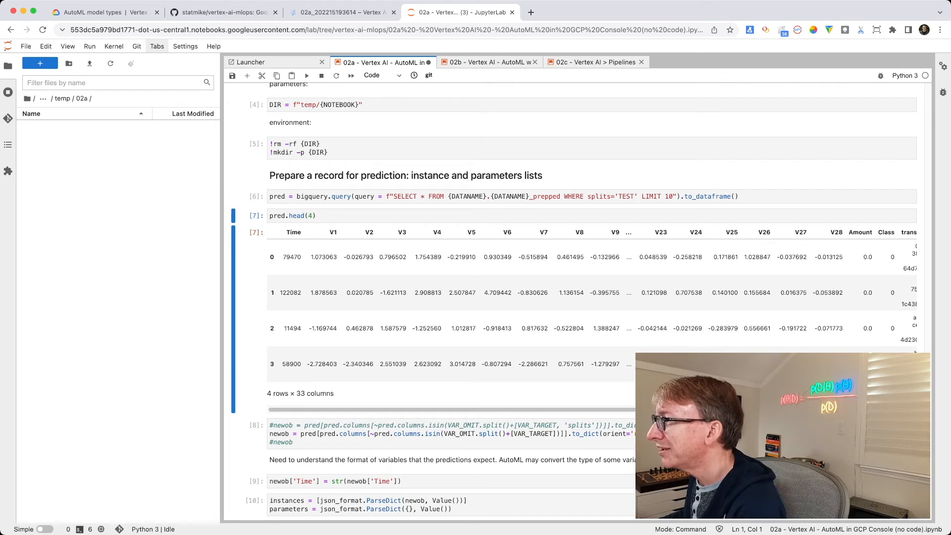
{"action": "left_click", "coordinate": [317, 216]}
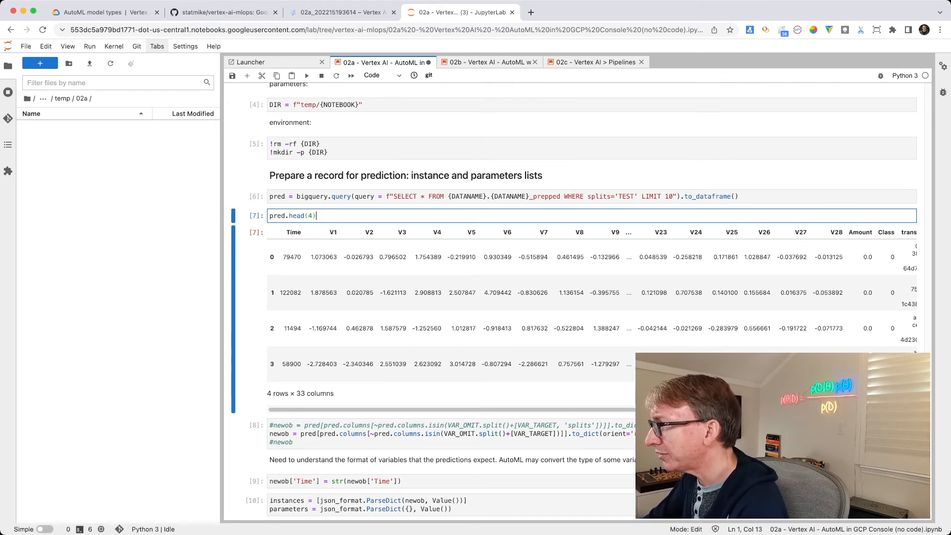
{"action": "key", "text": "shift+Return"}
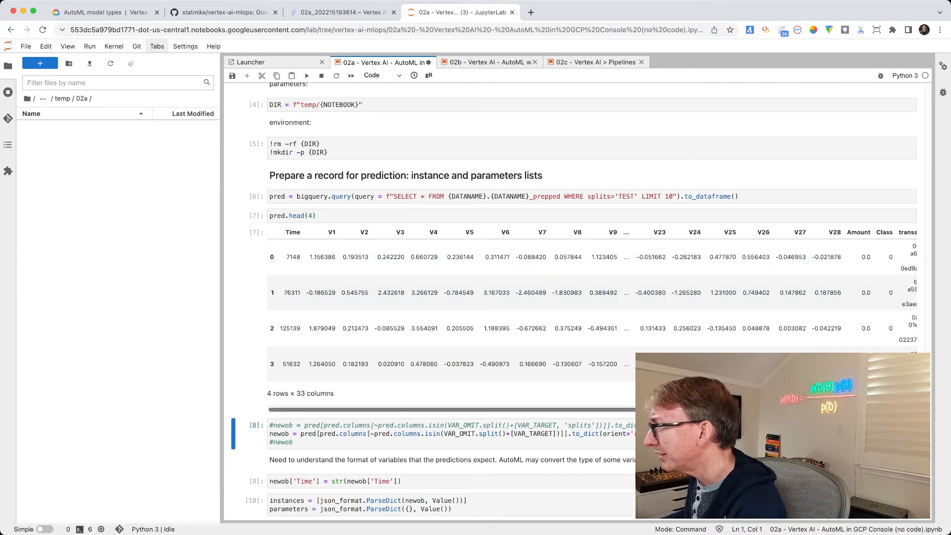
{"action": "left_click_drag", "start_coordinate": [445, 410], "coordinate": [496, 409]}
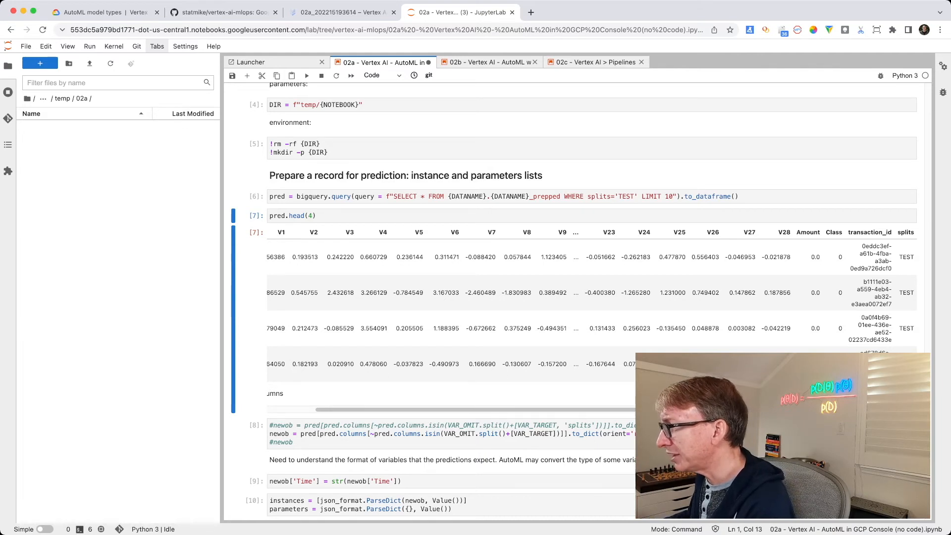
- Run the cells that build newob, convert its Time value to a string, and define instances and parameters
{"action": "left_click", "coordinate": [293, 442]}
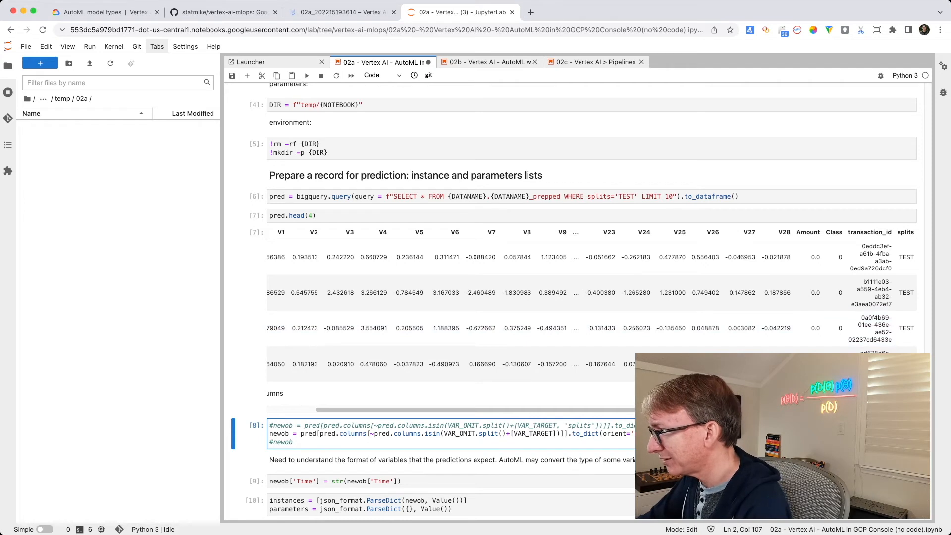
{"action": "key", "text": "Escape"}
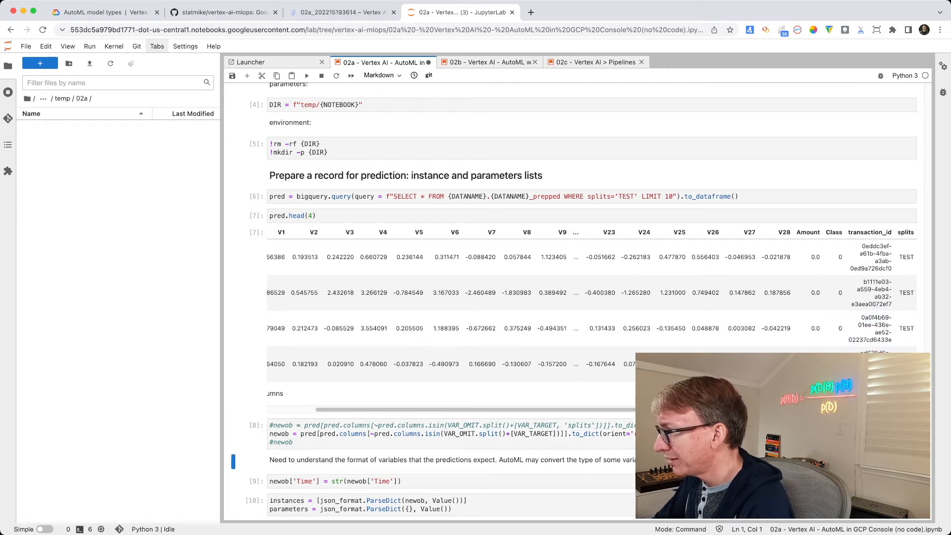
{"action": "key", "text": "Down"}
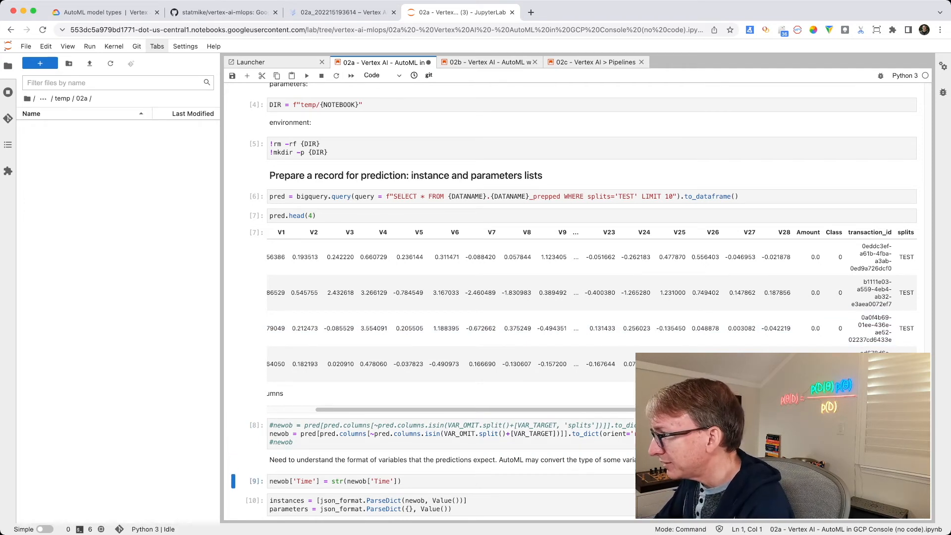
{"action": "key", "text": "Down"}
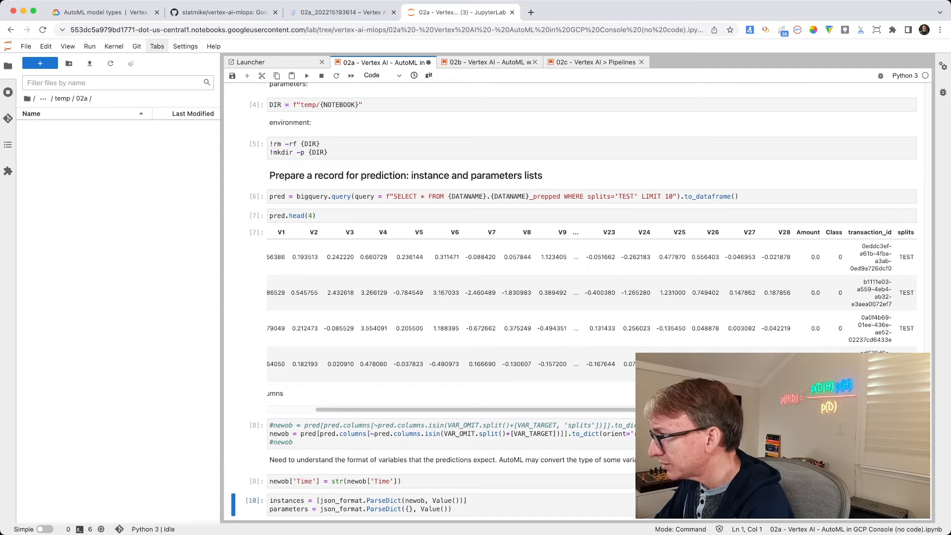
{"action": "key", "text": "Down"}
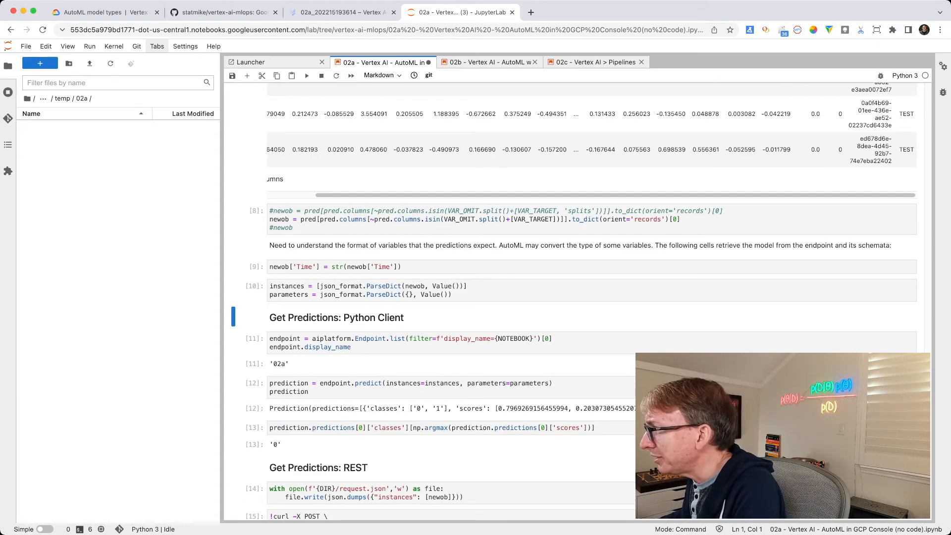
- Insert a code cell below the instances and parameters definitions, and run it with instances to examine the formatted record
{"action": "left_click", "coordinate": [454, 295]}
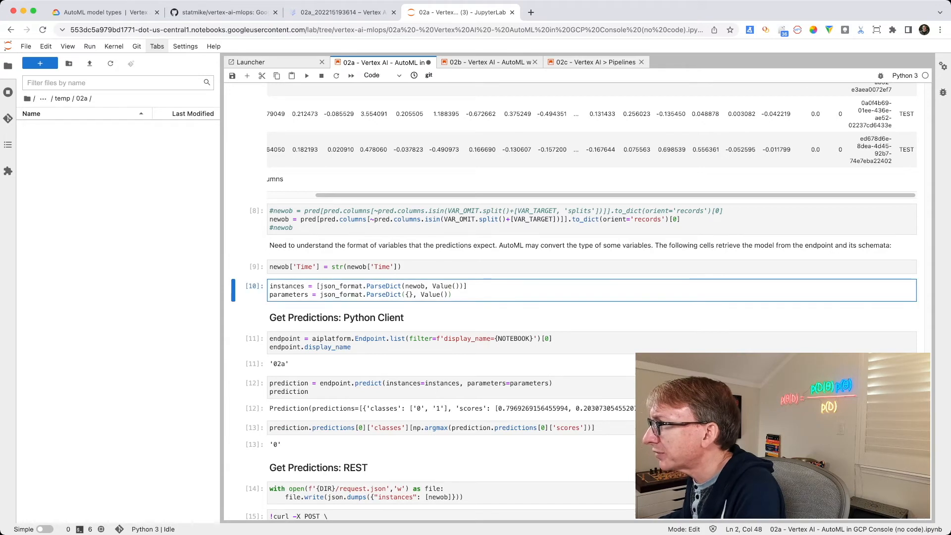
{"action": "left_click", "coordinate": [247, 75]}
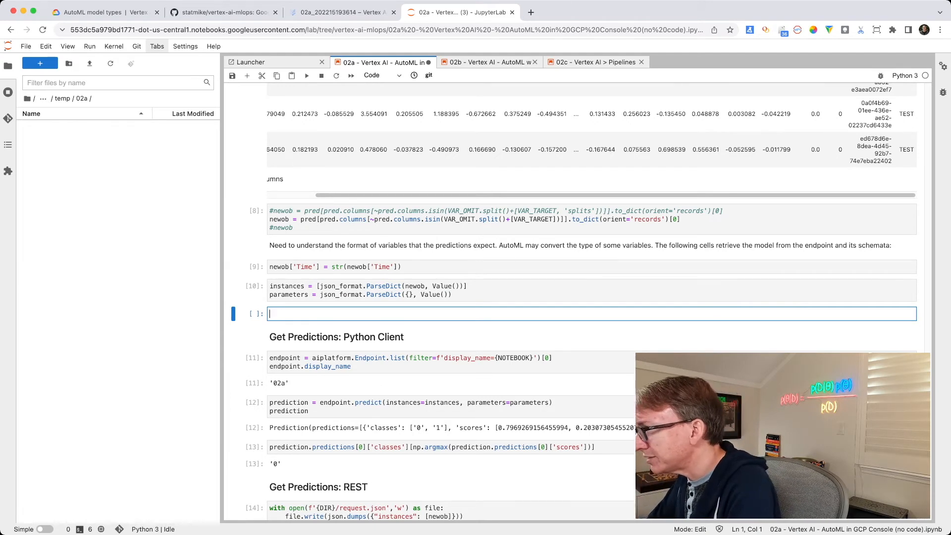
{"action": "type", "text": "instances"}
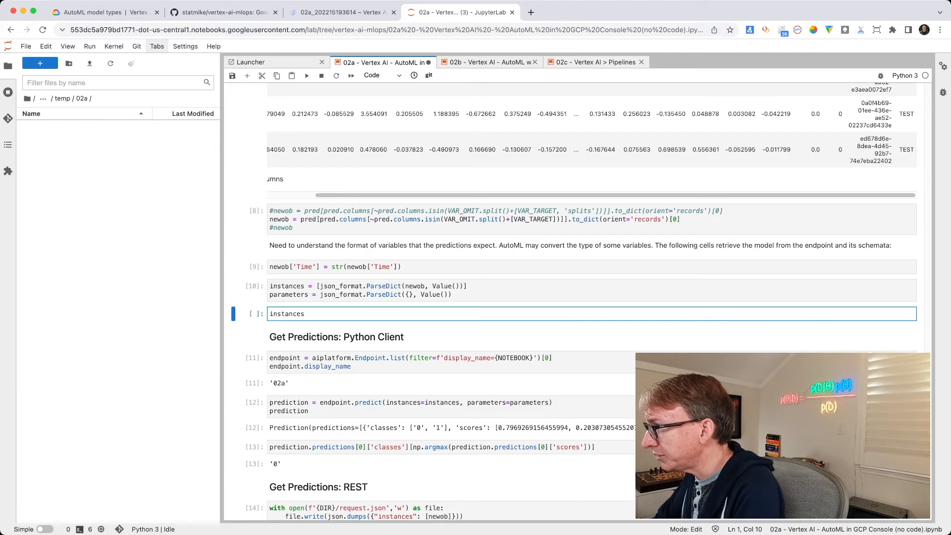
{"action": "key", "text": "shift+Return"}
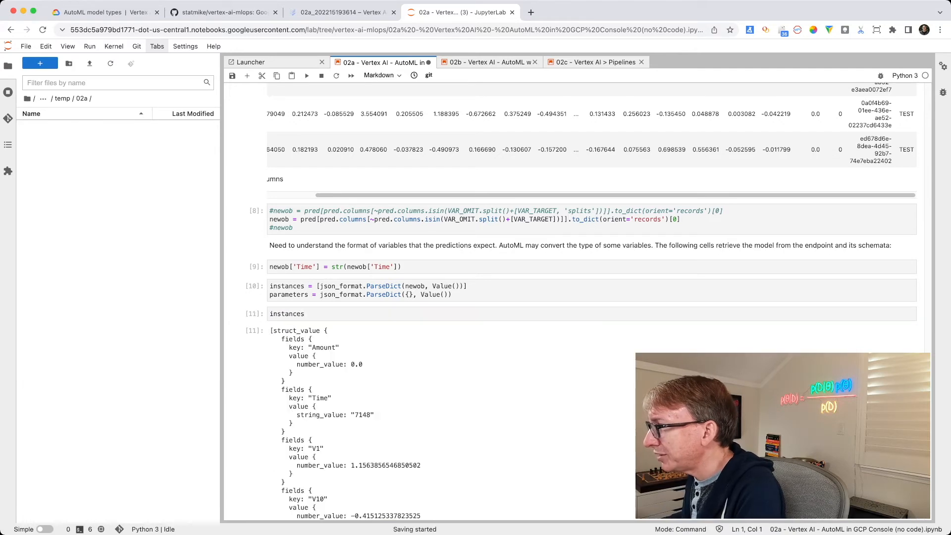
{"action": "scroll", "coordinate": [569, 298], "scroll_direction": "down", "scroll_amount": 3}
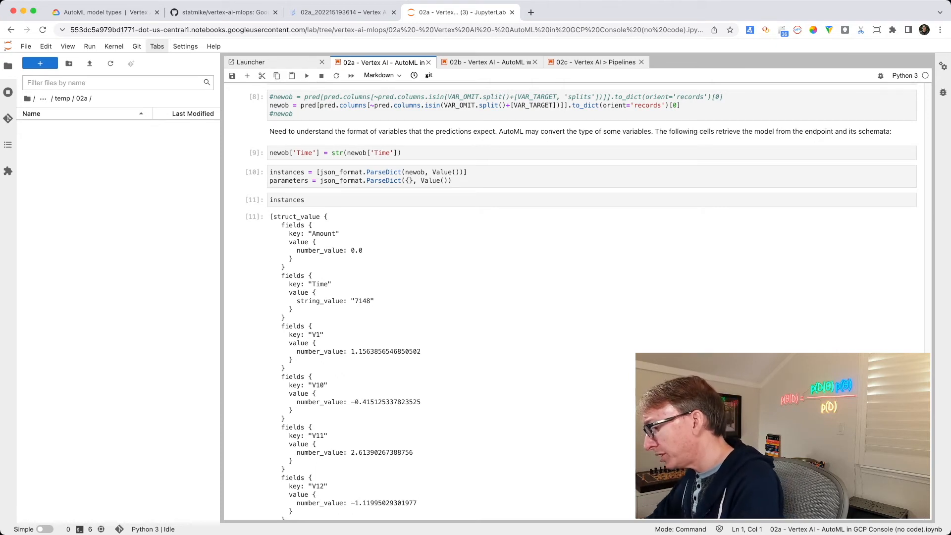
- Replace the inserted cell's content with parameters and run it
{"action": "left_click_drag", "start_coordinate": [305, 200], "coordinate": [269, 200]}
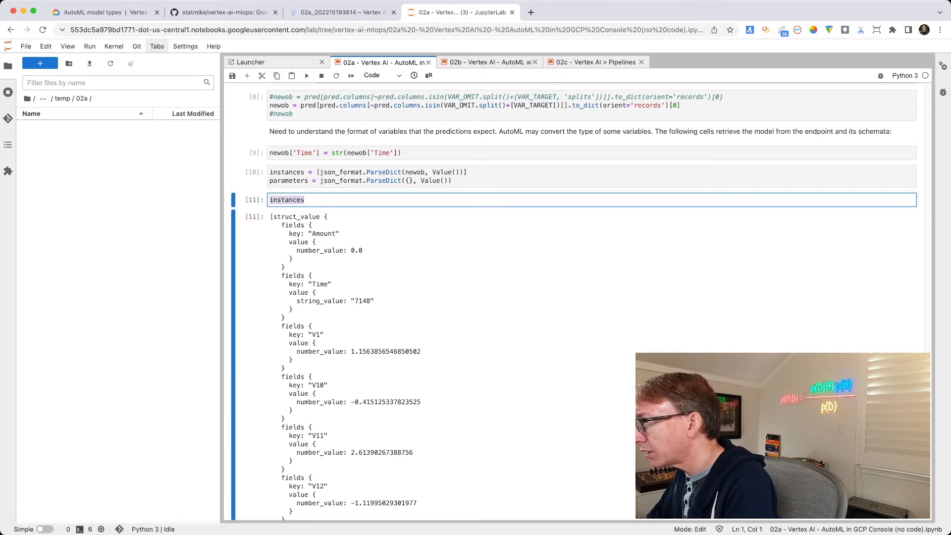
{"action": "type", "text": "parameters"}
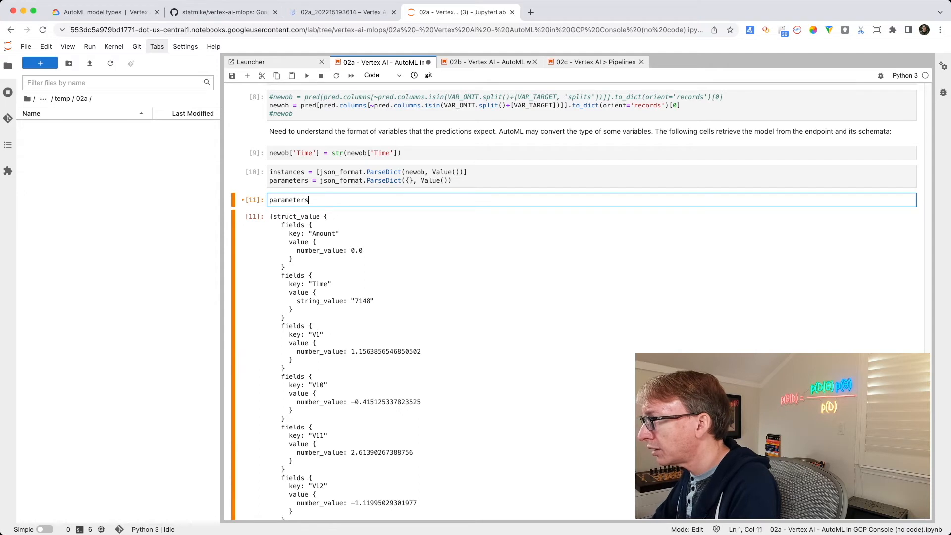
{"action": "key", "text": "shift+Return"}
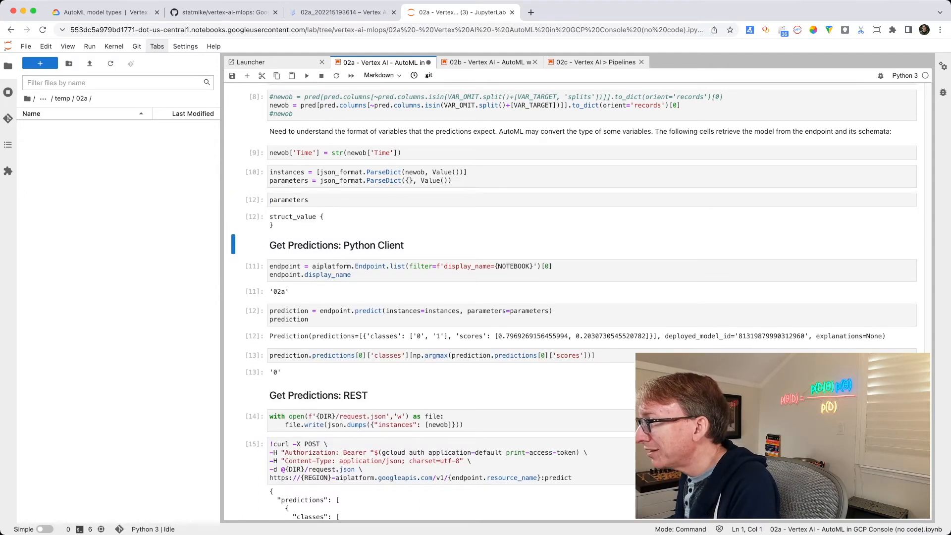
- Under Get Predictions: Python Client, run the cell that retrieves the endpoint and the cell that requests a prediction
{"action": "left_click", "coordinate": [352, 274]}
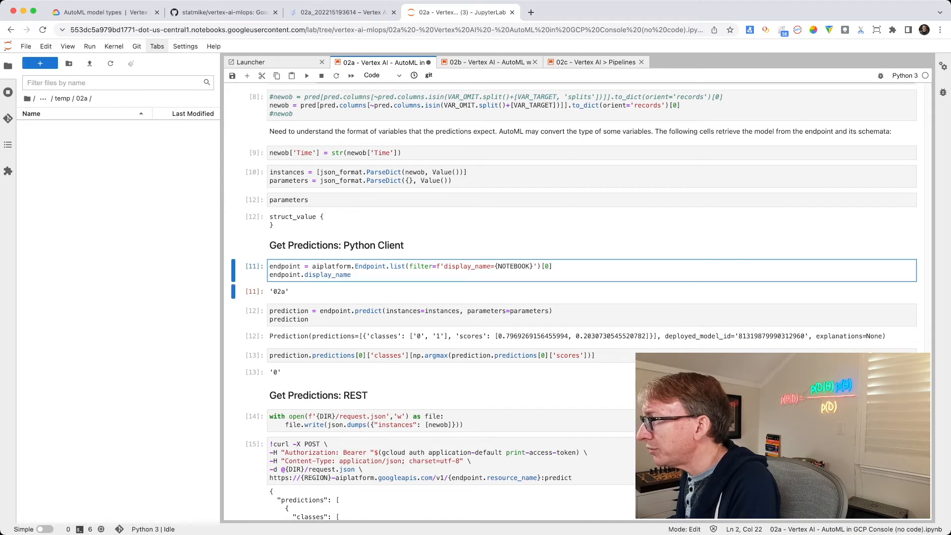
{"action": "scroll", "coordinate": [569, 302], "scroll_direction": "down", "scroll_amount": 2}
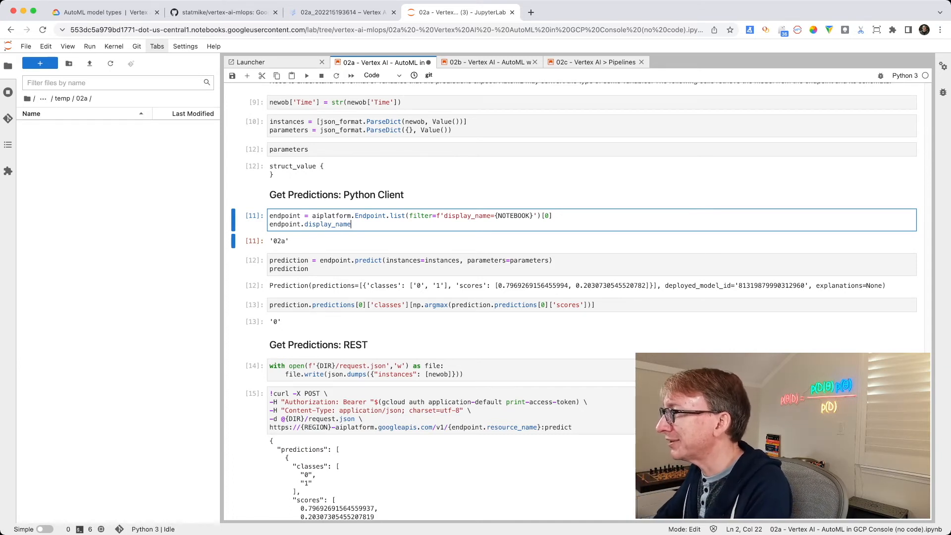
{"action": "key", "text": "shift+Return"}
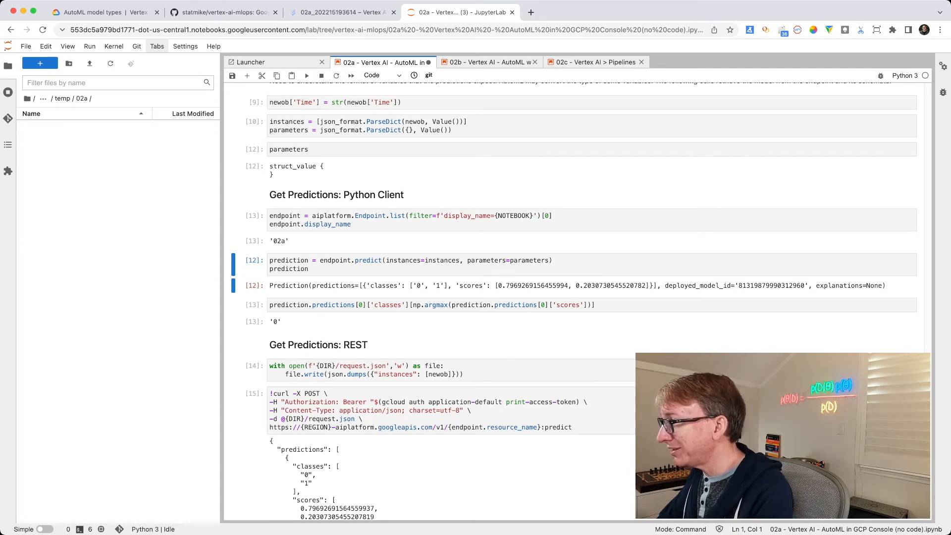
{"action": "key", "text": "shift+Return"}
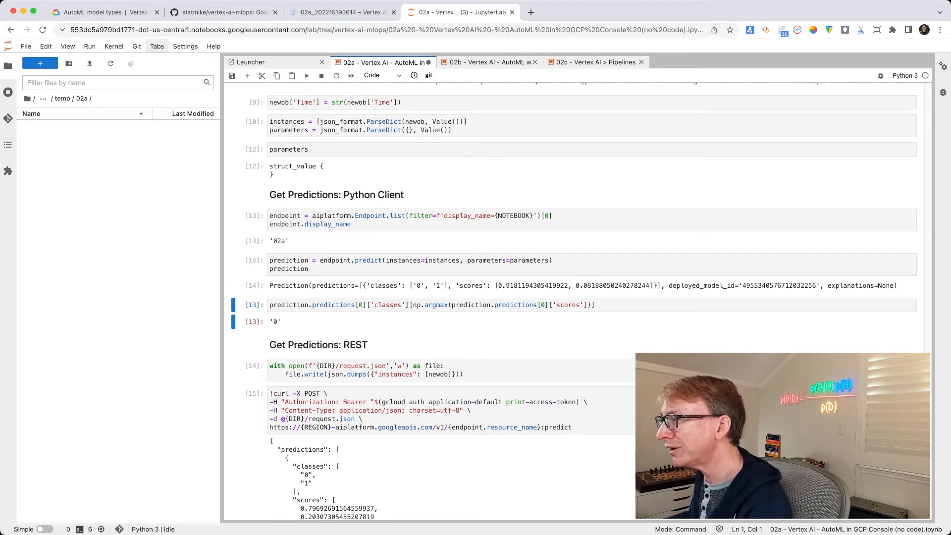
- Save the notebook and run the first Get Predictions: REST cell, which writes newob to request.json in DIR
{"action": "scroll", "coordinate": [374, 288], "scroll_direction": "down", "scroll_amount": 2}
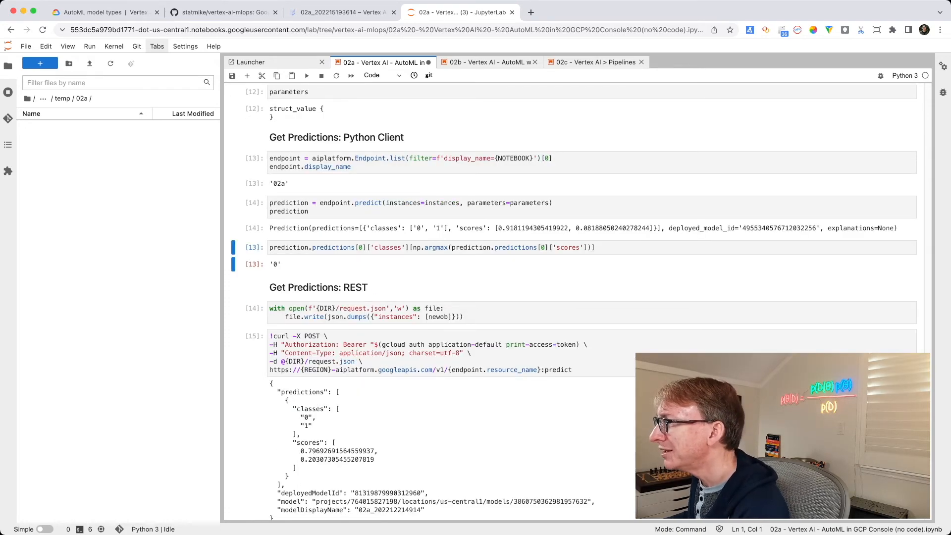
{"action": "scroll", "coordinate": [396, 260], "scroll_direction": "down", "scroll_amount": 2}
{"action": "scroll", "coordinate": [397, 260], "scroll_direction": "up", "scroll_amount": 1}
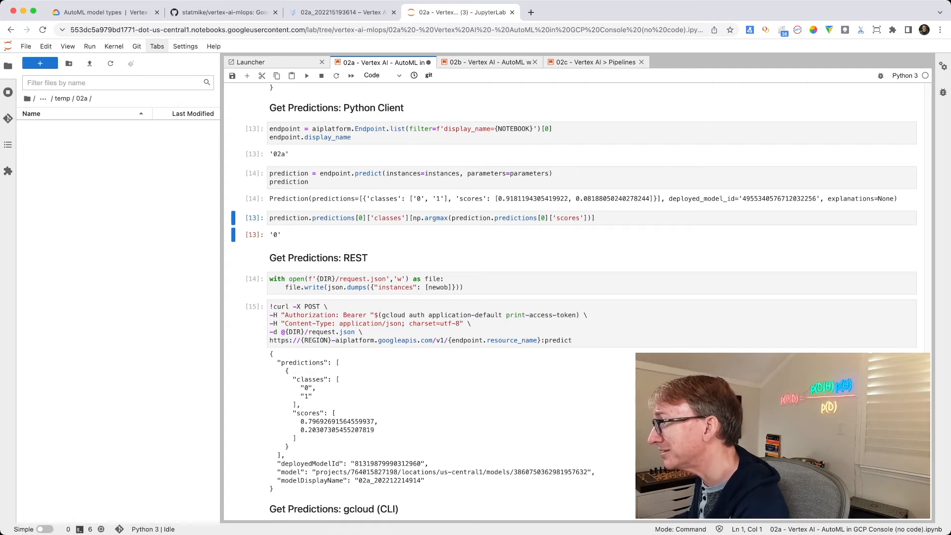
{"action": "key", "text": "super+s"}
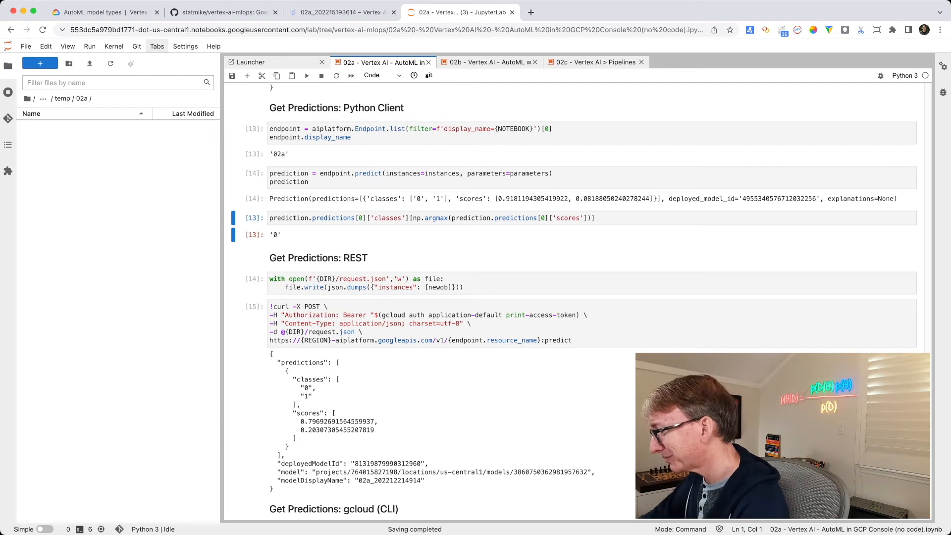
{"action": "key", "text": "Down"}
{"action": "key", "text": "shift+Return"}
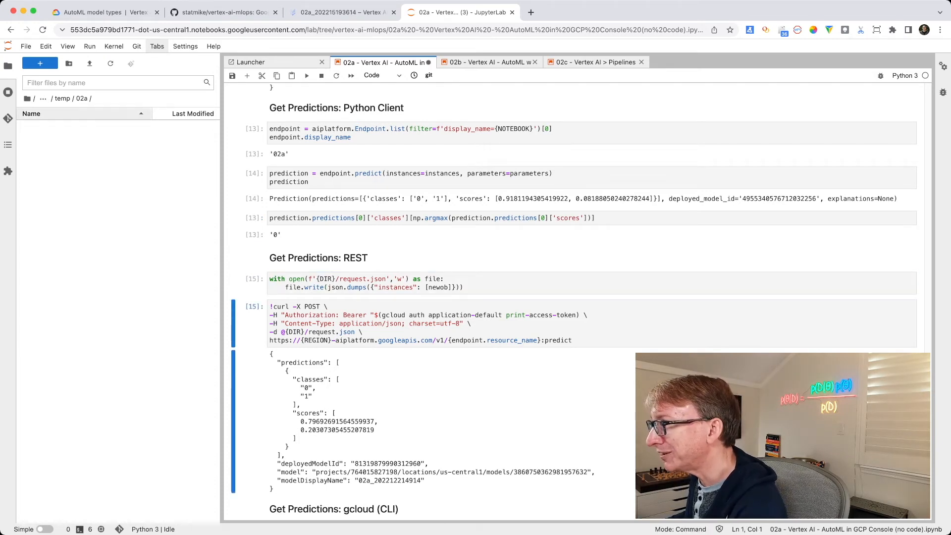
- Refresh the 02a folder listing, open request.json, expand its first instance to examine the fields, and close the file
{"action": "left_click", "coordinate": [111, 64]}
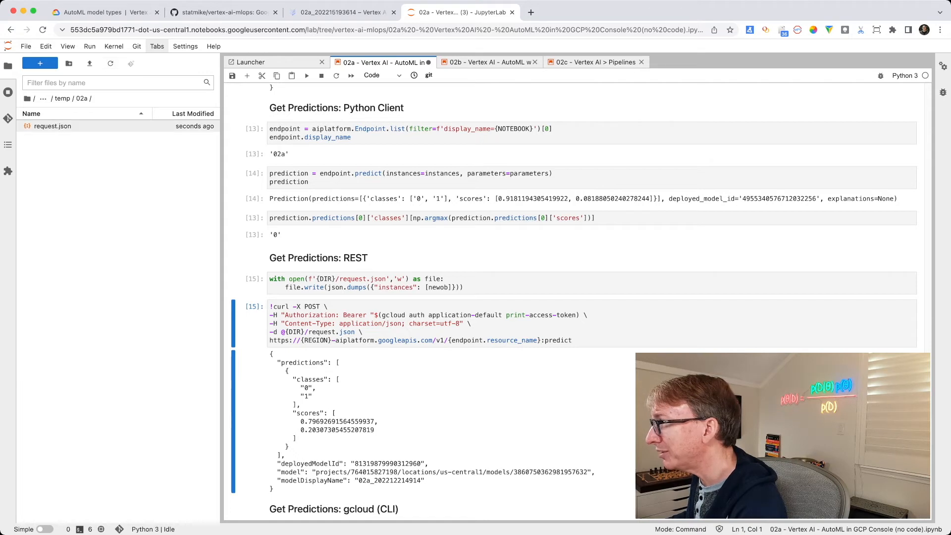
{"action": "double_click", "coordinate": [53, 126]}
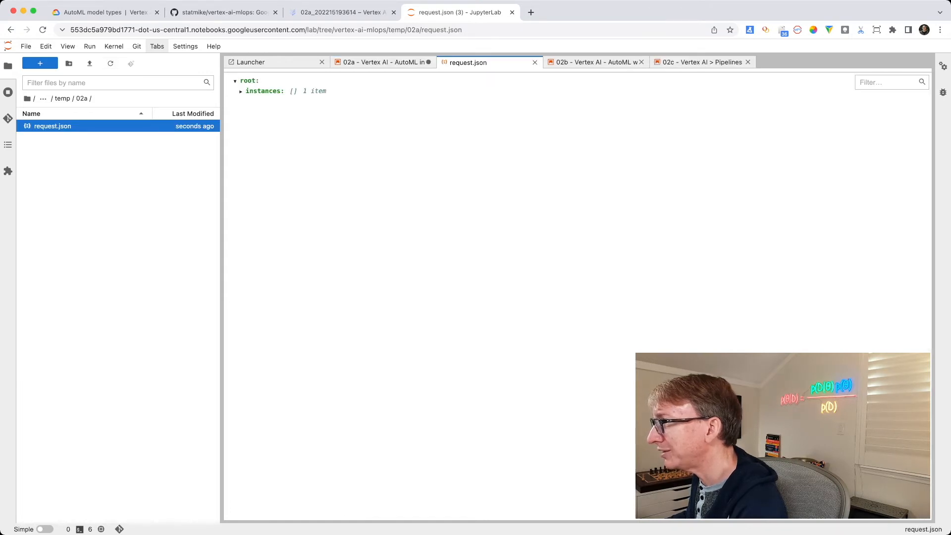
{"action": "left_click", "coordinate": [241, 92]}
{"action": "left_click", "coordinate": [246, 101]}
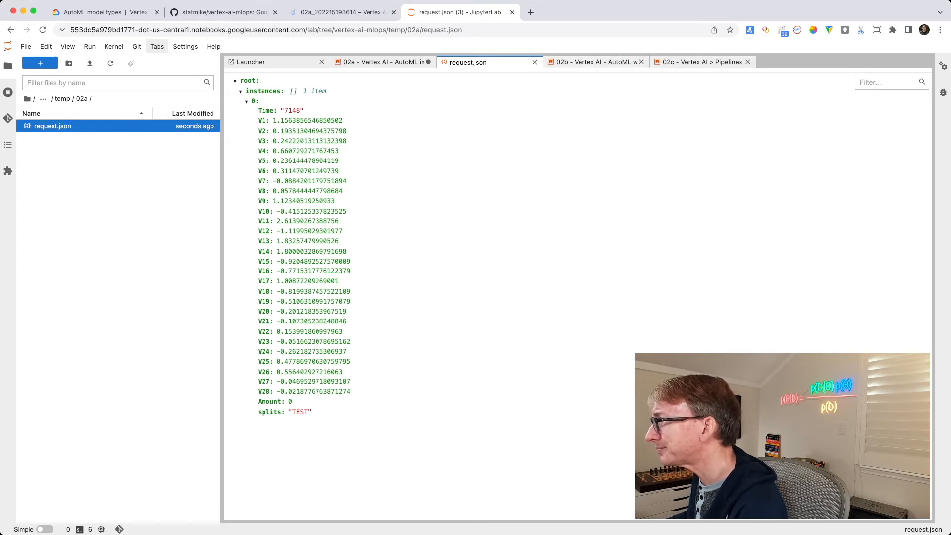
{"action": "left_click", "coordinate": [535, 63]}
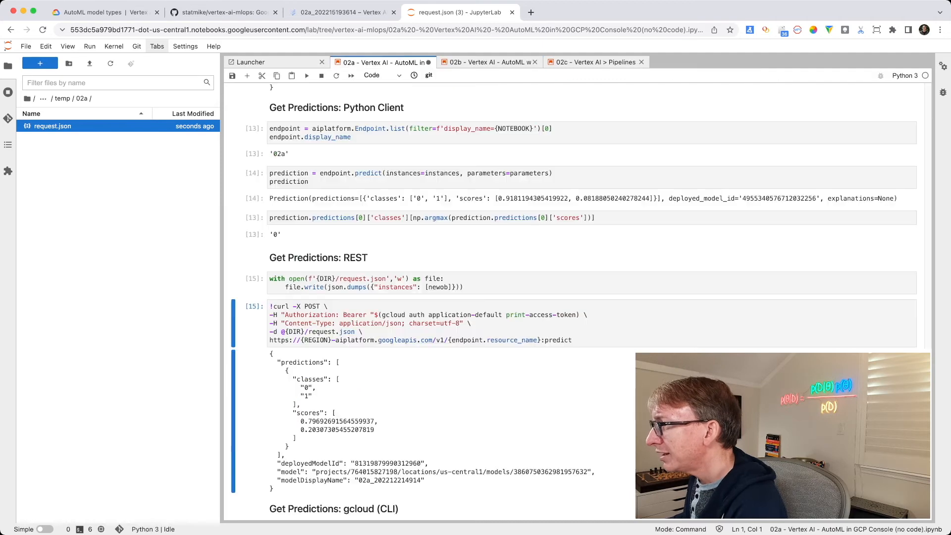
- Run the curl POST cell under Get Predictions: REST to request a prediction from the endpoint with request.json
{"action": "scroll", "coordinate": [574, 306], "scroll_direction": "down", "scroll_amount": 1}
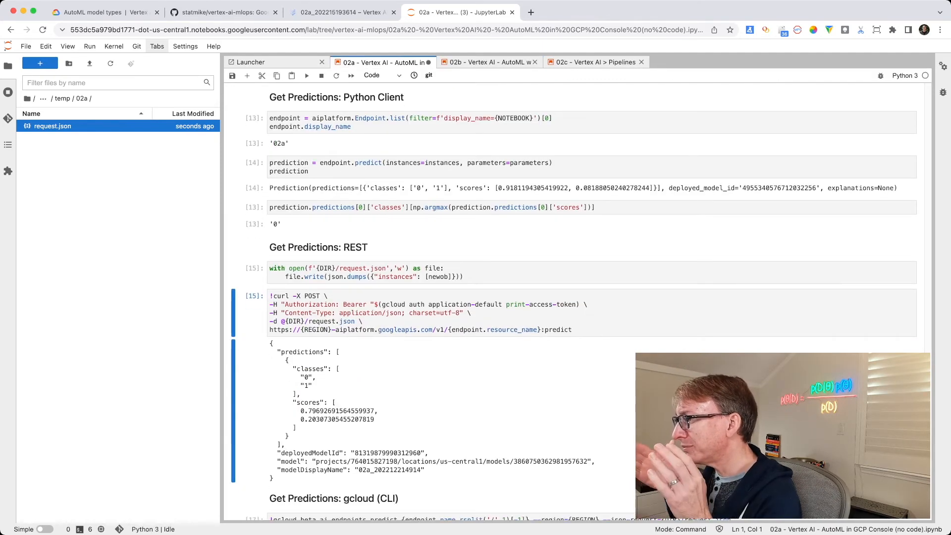
{"action": "scroll", "coordinate": [574, 306], "scroll_direction": "down", "scroll_amount": 1}
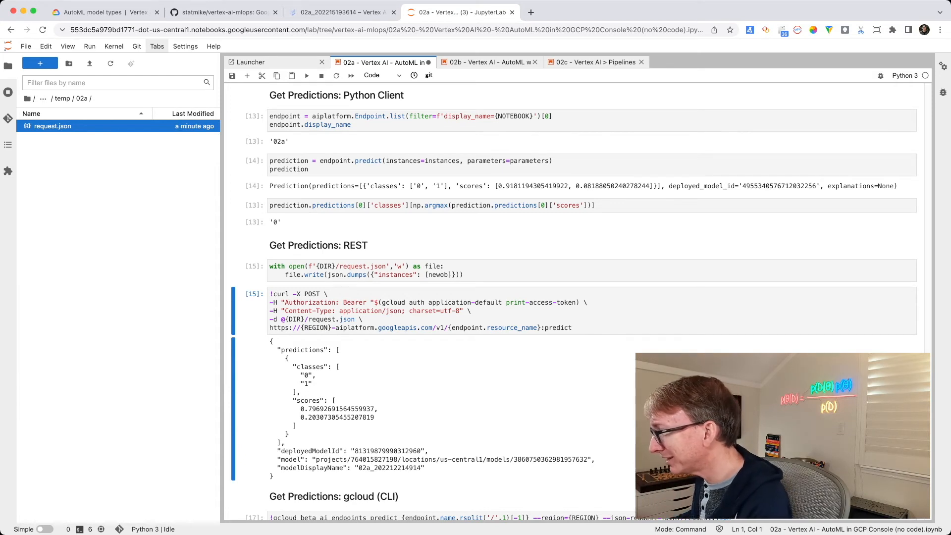
{"action": "left_click", "coordinate": [573, 328]}
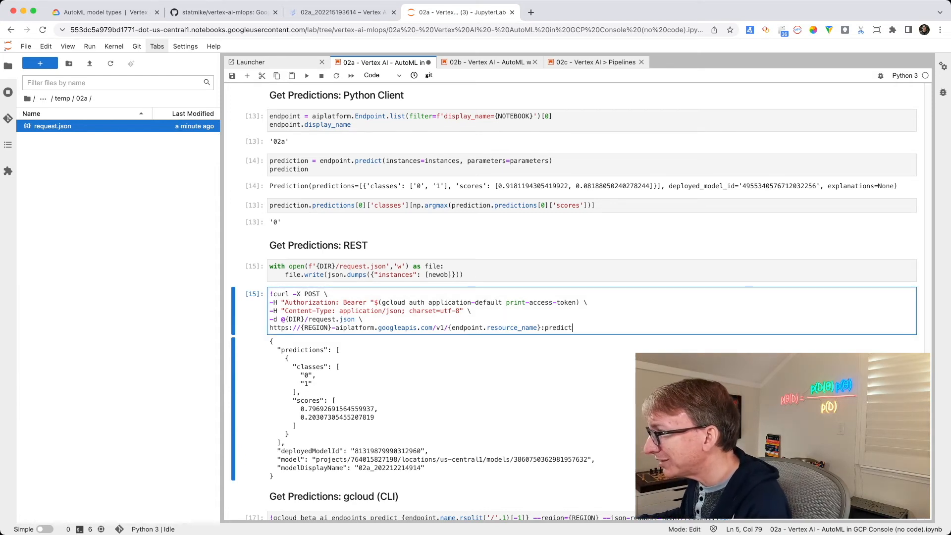
{"action": "key", "text": "shift+Return"}
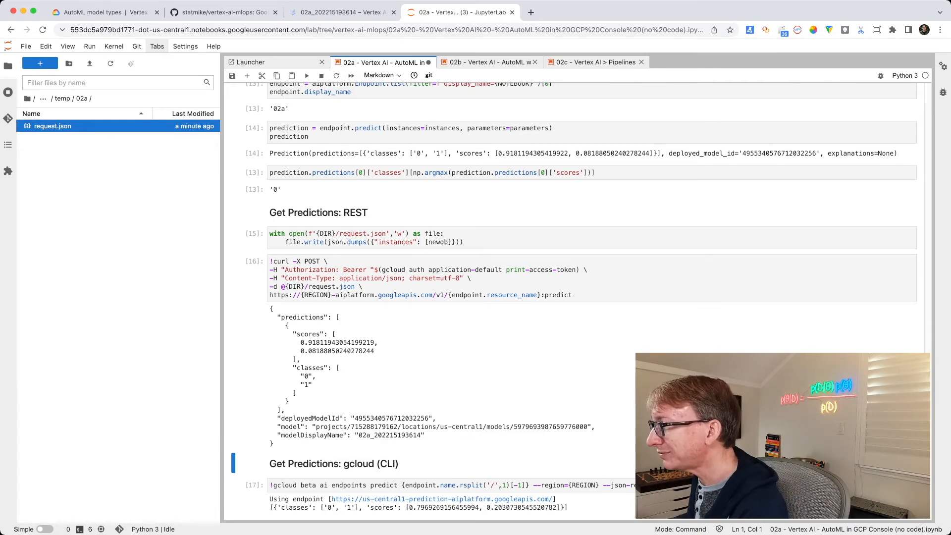
- Run the gcloud beta ai endpoints predict cell under Get Predictions: gcloud (CLI) and save the notebook
{"action": "scroll", "coordinate": [573, 297], "scroll_direction": "down", "scroll_amount": 1}
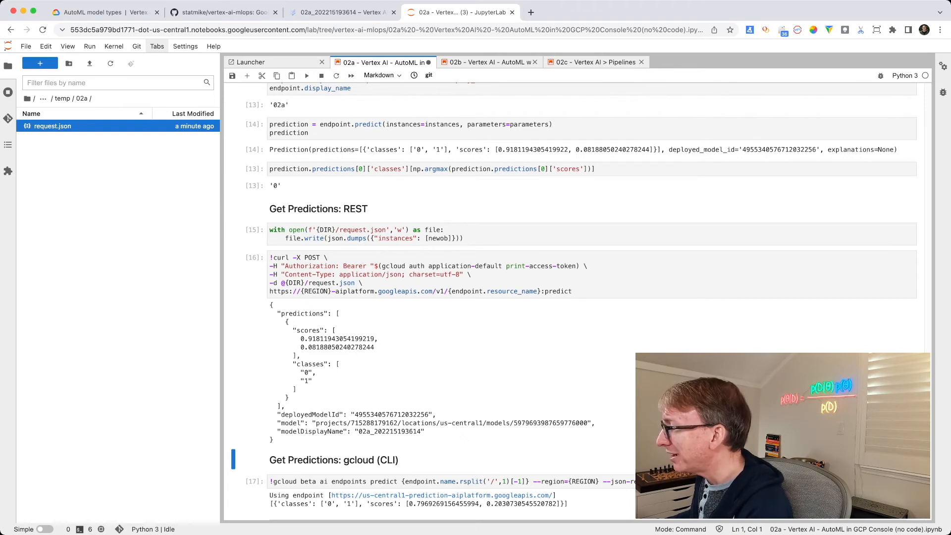
{"action": "scroll", "coordinate": [569, 297], "scroll_direction": "down", "scroll_amount": 3}
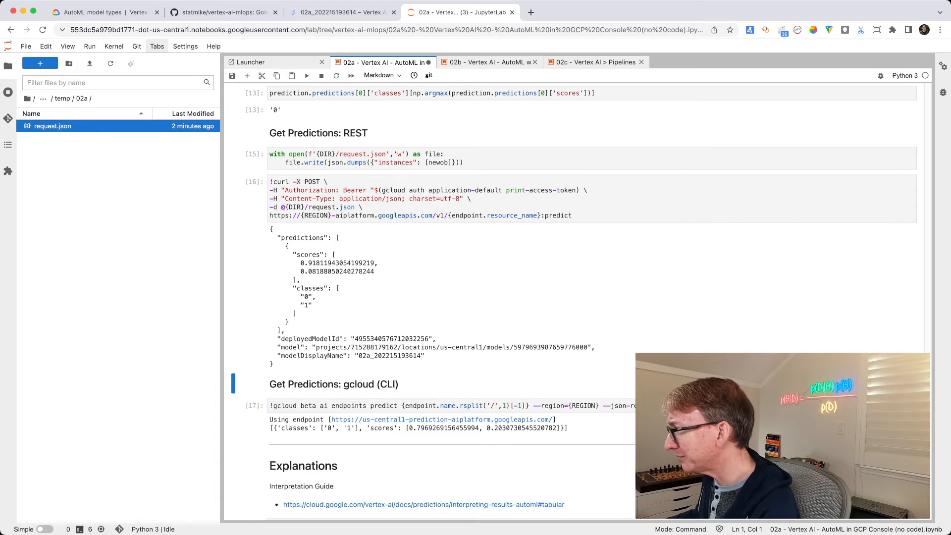
{"action": "left_click", "coordinate": [742, 405]}
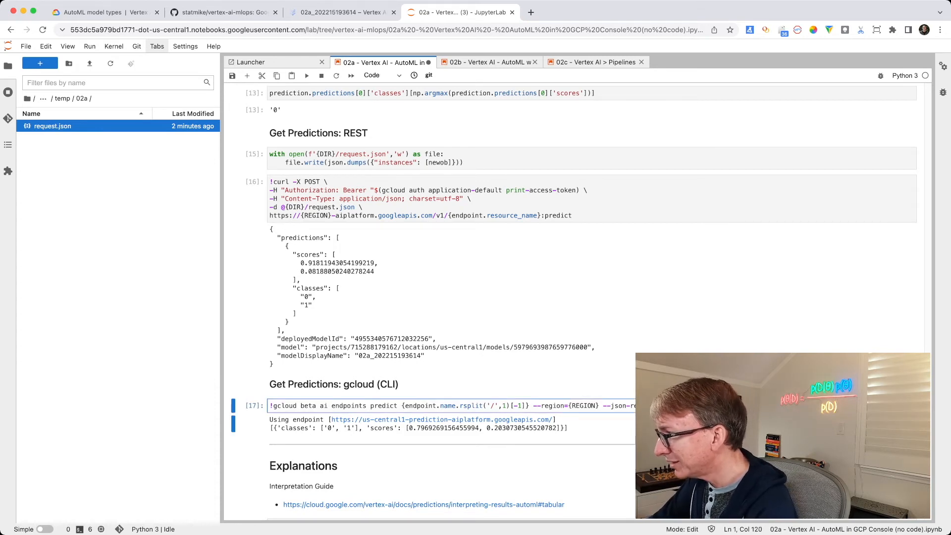
{"action": "key", "text": "shift+Return"}
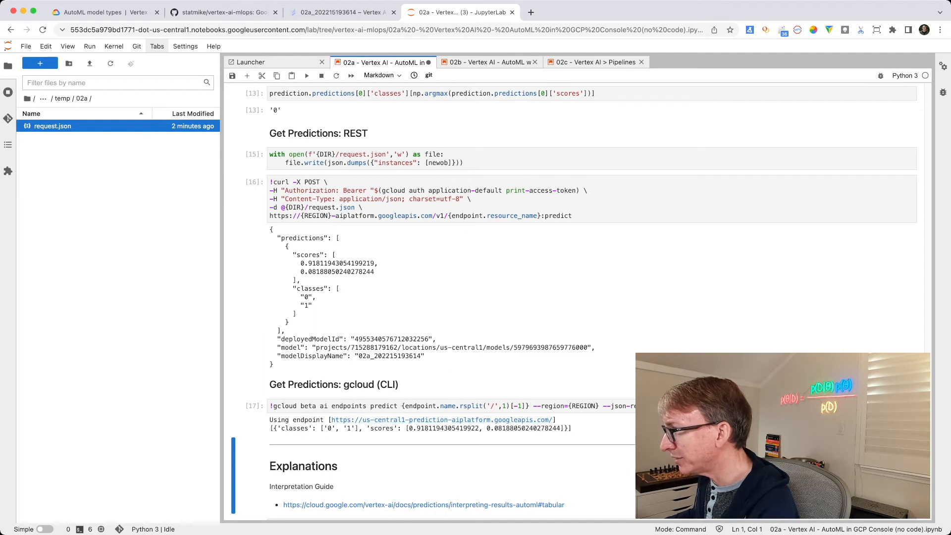
{"action": "key", "text": "super+s"}
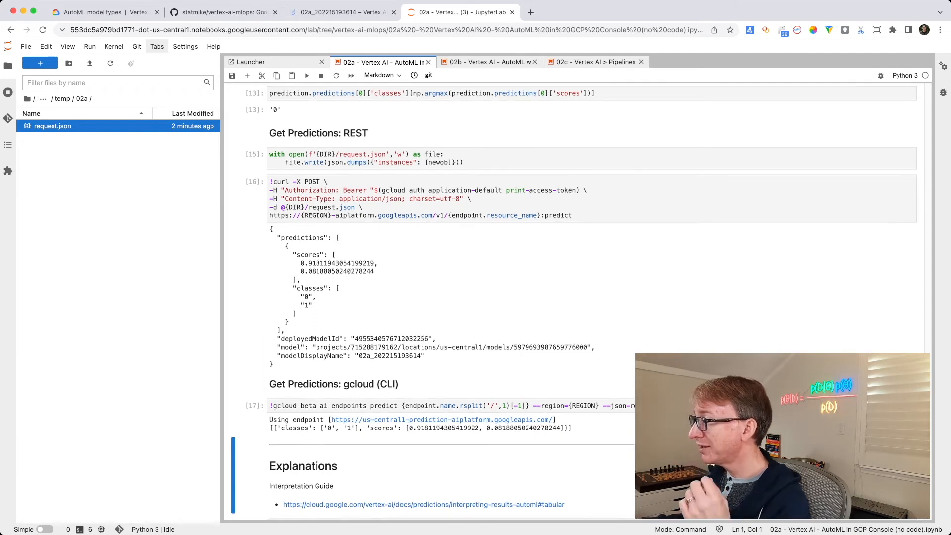
- Under Explanations, run the endpoint.explain cell and the explanation.predictions cell
{"action": "scroll", "coordinate": [569, 297], "scroll_direction": "down", "scroll_amount": 3}
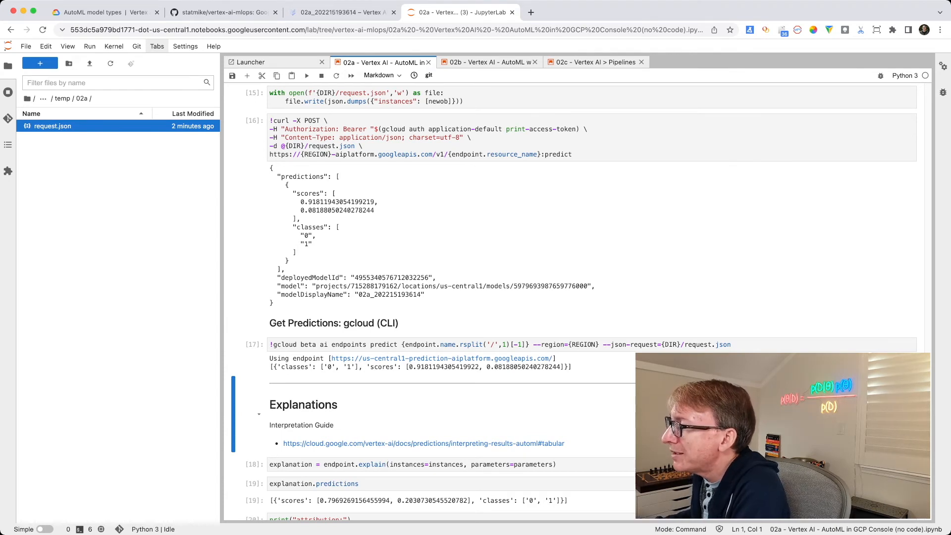
{"action": "scroll", "coordinate": [569, 302], "scroll_direction": "down", "scroll_amount": 3}
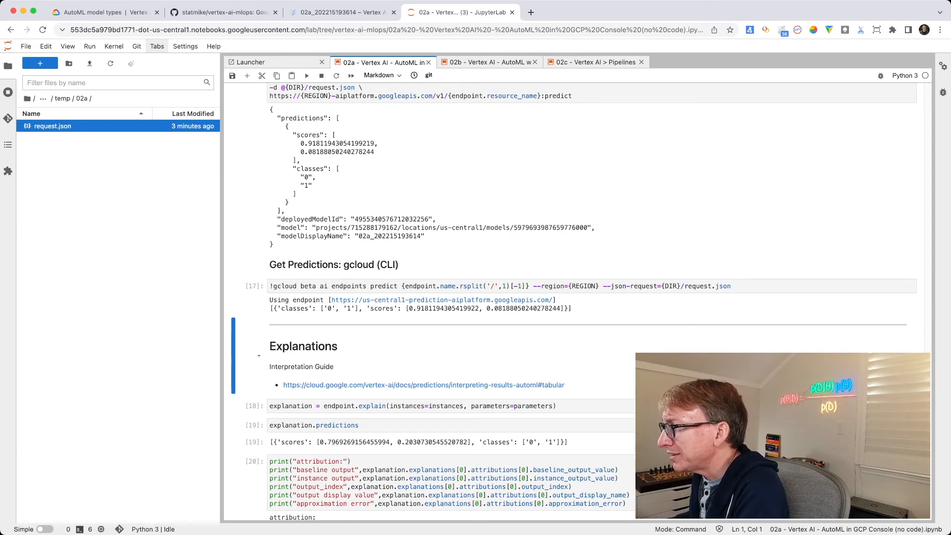
{"action": "scroll", "coordinate": [573, 301], "scroll_direction": "down", "scroll_amount": 1}
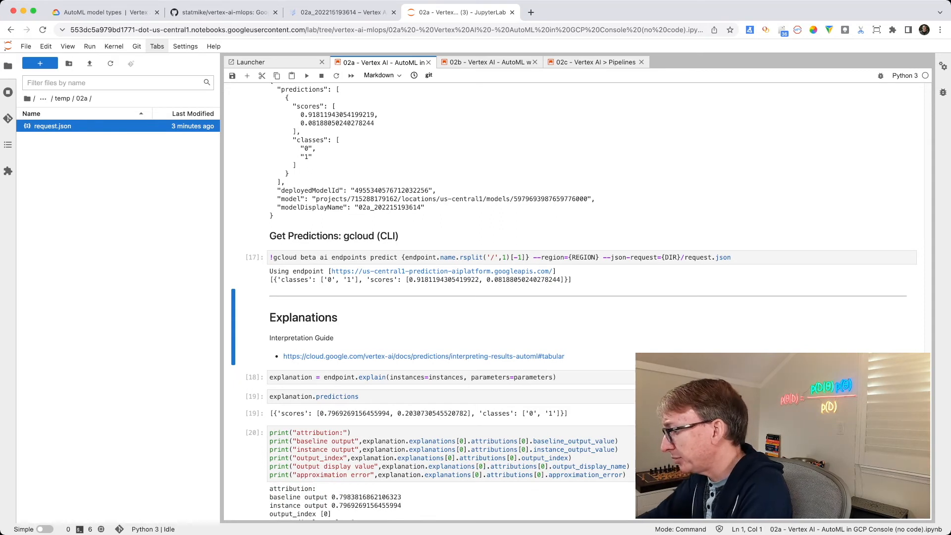
{"action": "left_click", "coordinate": [351, 377]}
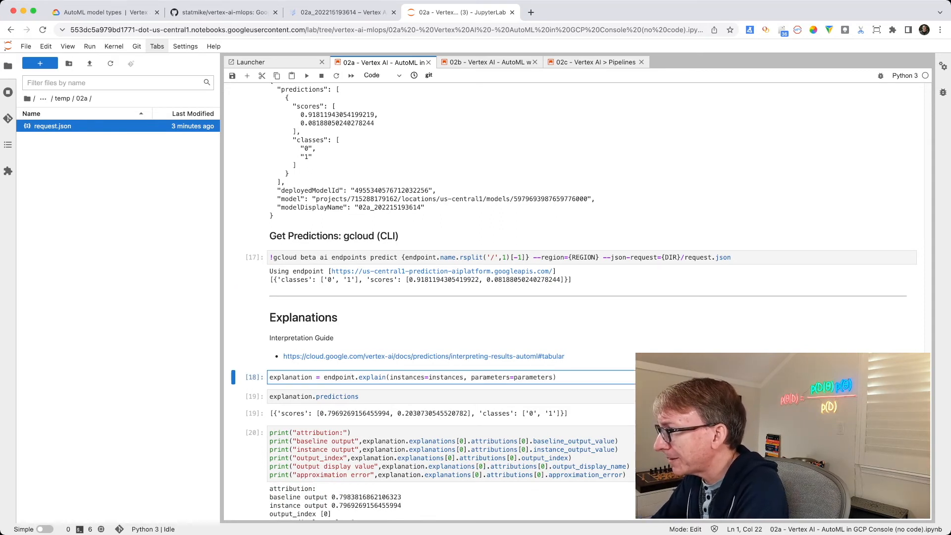
{"action": "key", "text": "shift+Return"}
{"action": "key", "text": "shift+Return"}
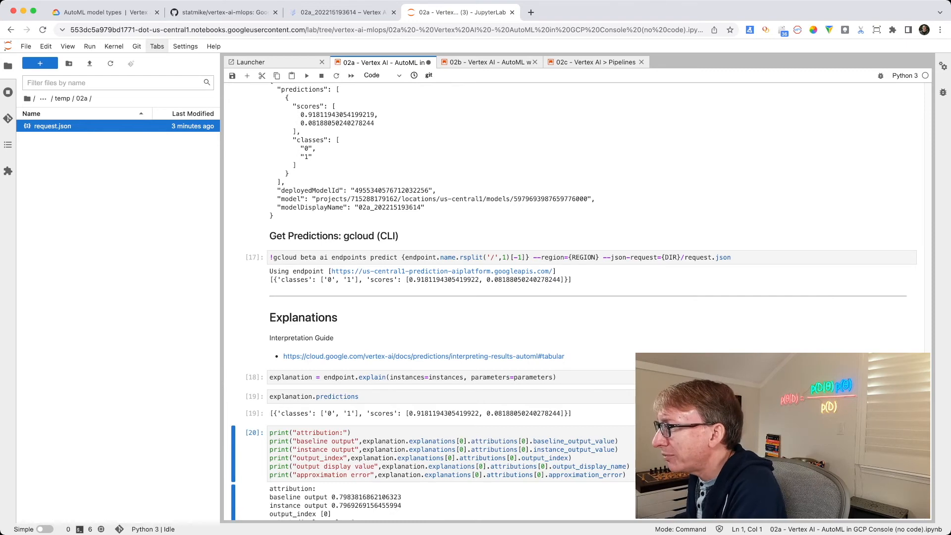
- Run the Explanations cells that print the attribution values and plot the feature attributions as a bar chart, and save the notebook
{"action": "scroll", "coordinate": [573, 303], "scroll_direction": "down", "scroll_amount": 4}
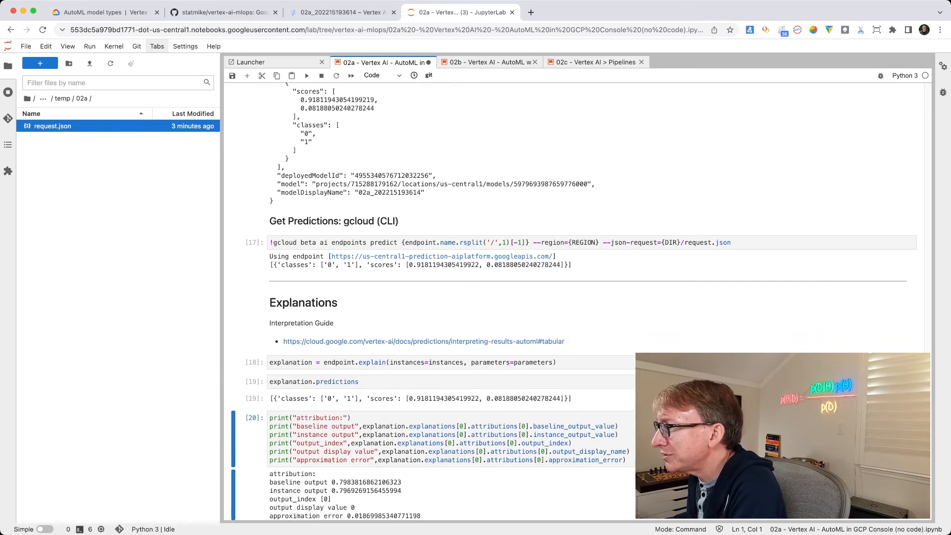
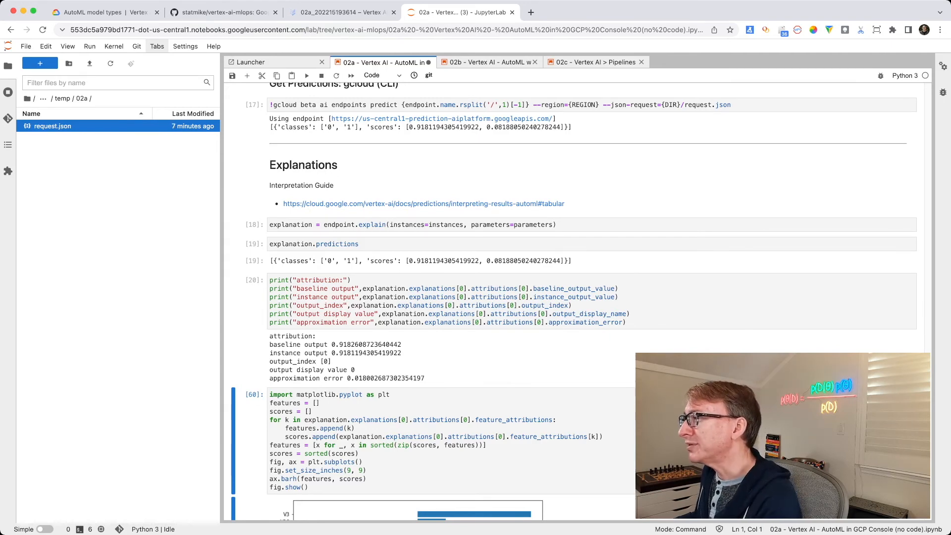
{"action": "scroll", "coordinate": [570, 297], "scroll_direction": "down", "scroll_amount": 2}
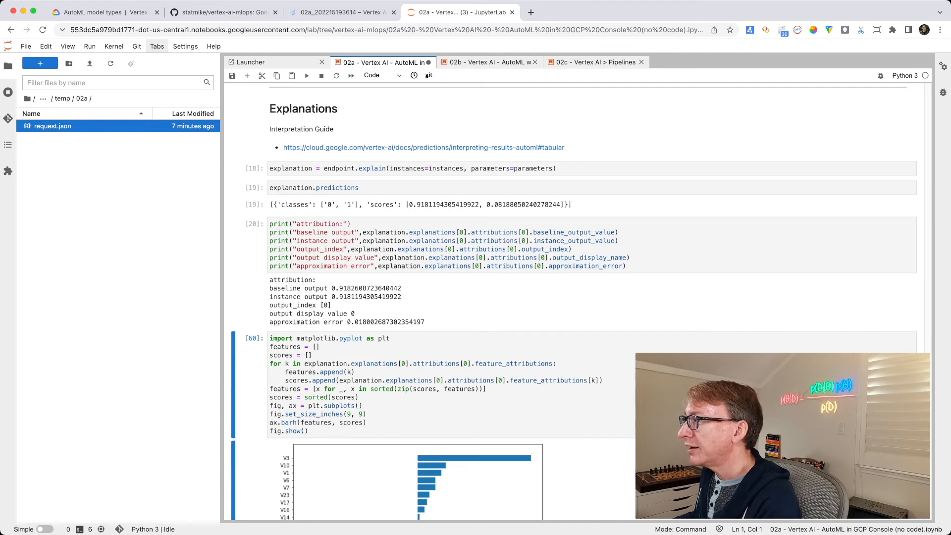
{"action": "scroll", "coordinate": [570, 297], "scroll_direction": "down", "scroll_amount": 3}
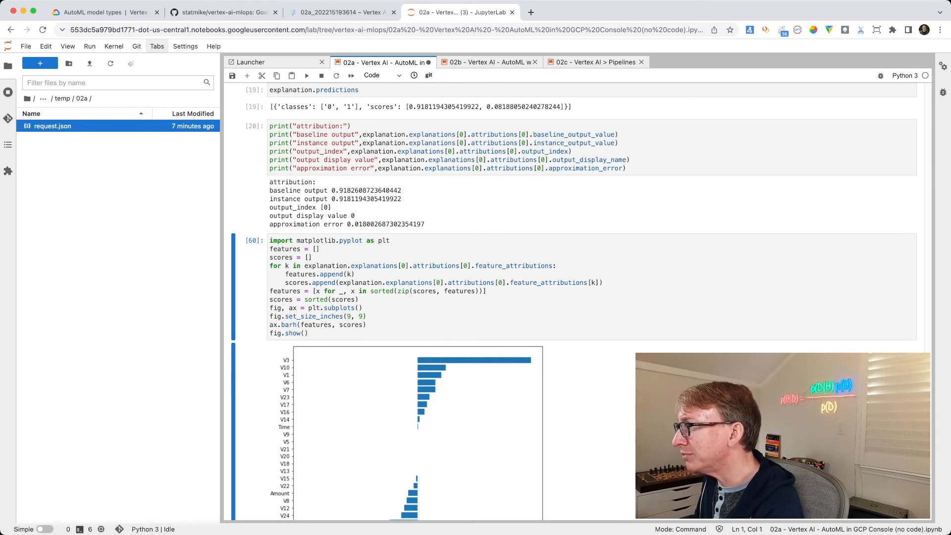
{"action": "left_click", "coordinate": [360, 299]}
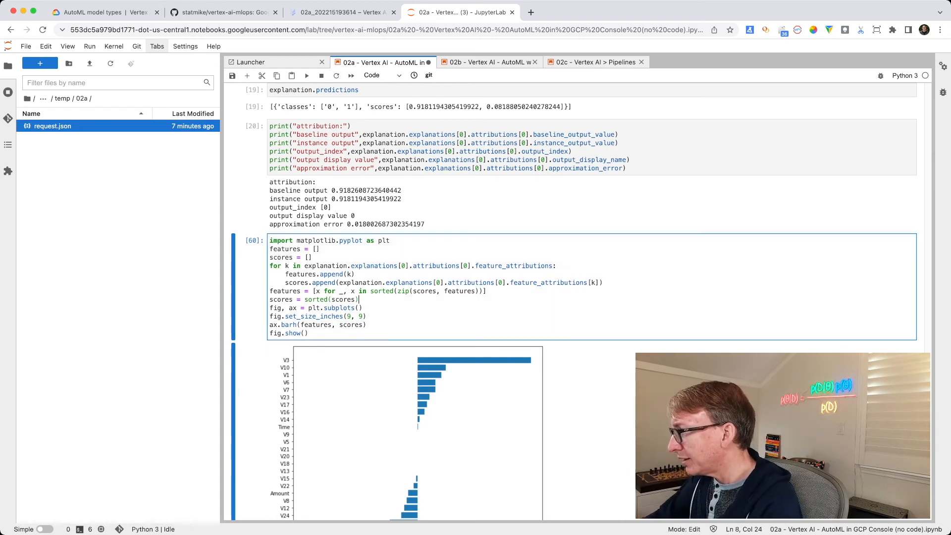
{"action": "key", "text": "shift+Return"}
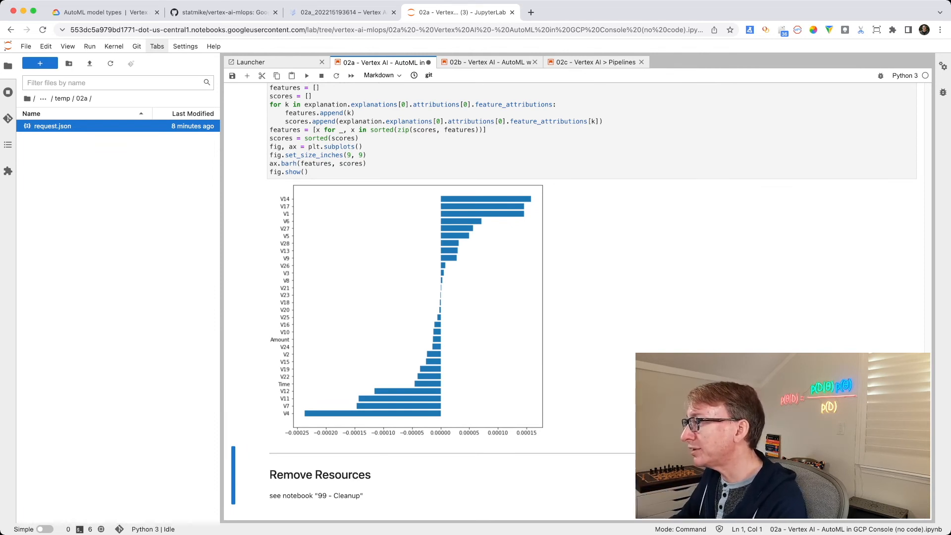
{"action": "key", "text": "super+s"}
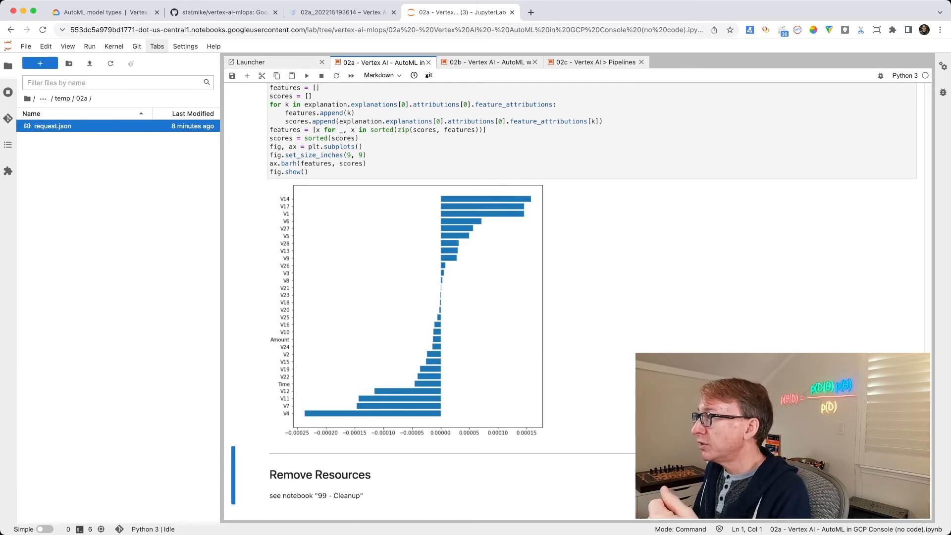
- Check the model's Deploy & Test page in the Vertex AI console, and return to the notebook to review its batch prediction instructions
{"action": "left_click", "coordinate": [341, 12]}
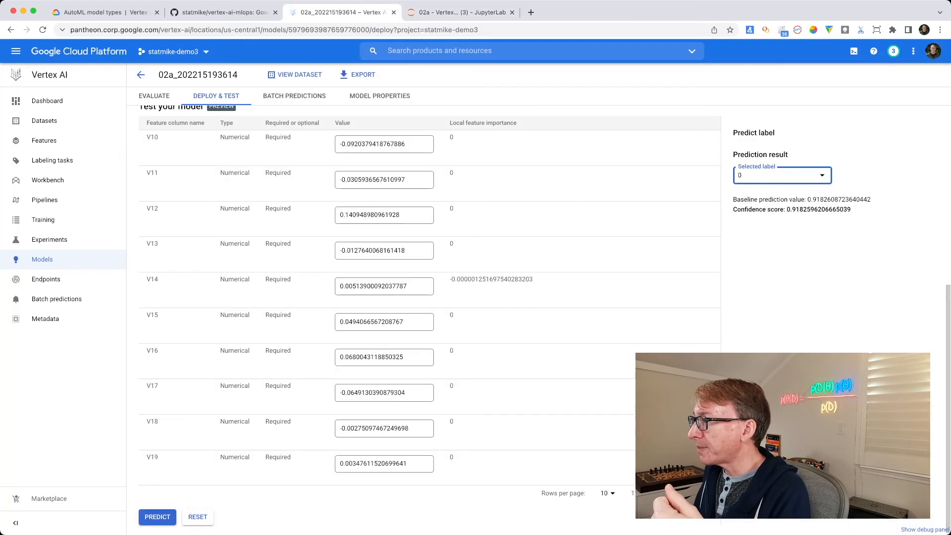
{"action": "scroll", "coordinate": [426, 297], "scroll_direction": "up", "scroll_amount": 5}
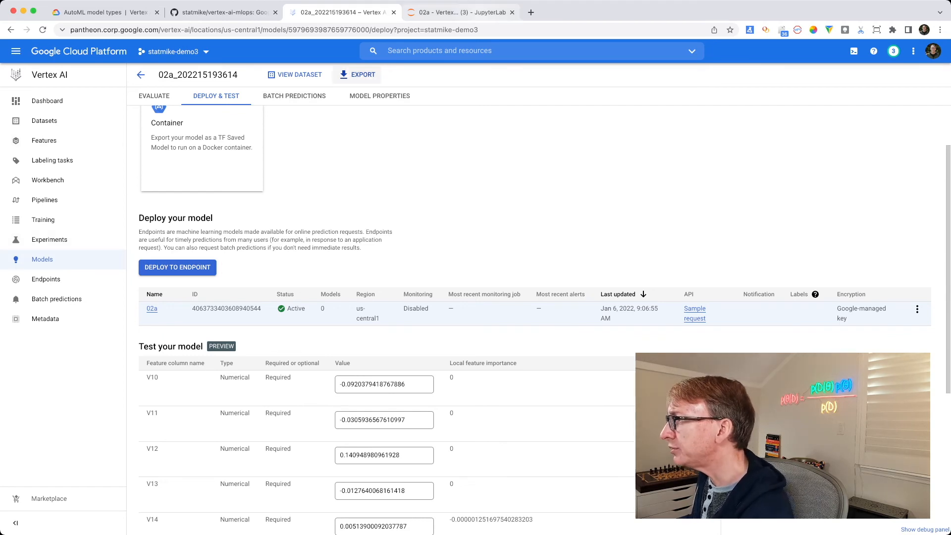
{"action": "left_click", "coordinate": [455, 12]}
{"action": "scroll", "coordinate": [573, 297], "scroll_direction": "up", "scroll_amount": 20}
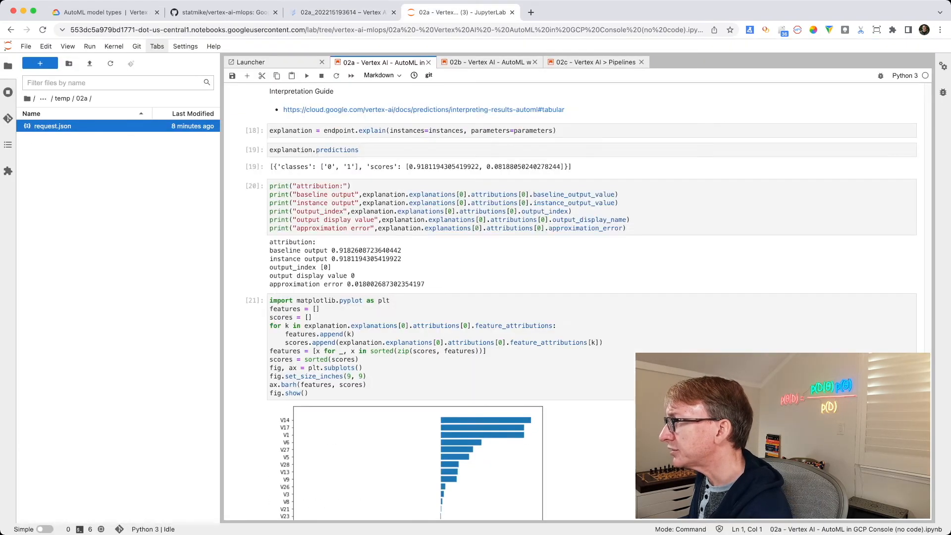
{"action": "scroll", "coordinate": [573, 297], "scroll_direction": "up", "scroll_amount": 15}
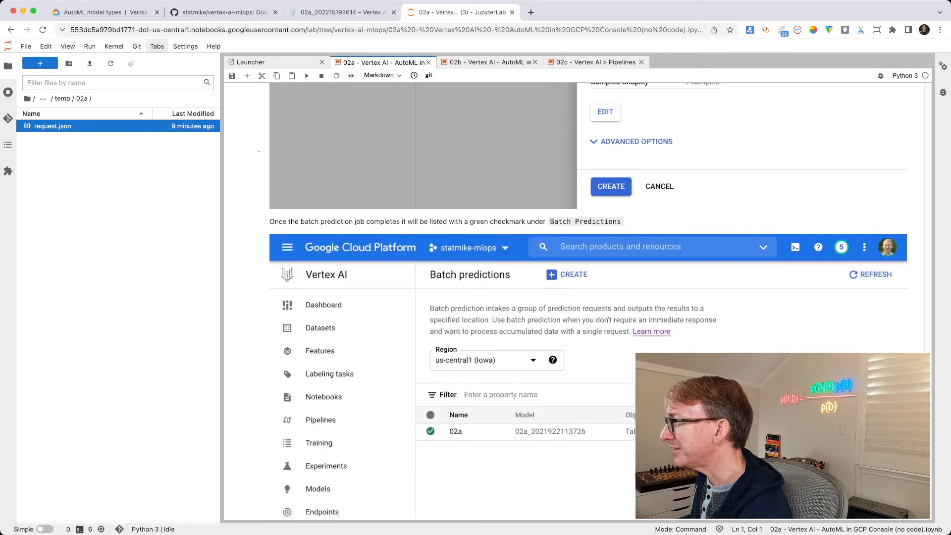
{"action": "scroll", "coordinate": [587, 301], "scroll_direction": "up", "scroll_amount": 10}
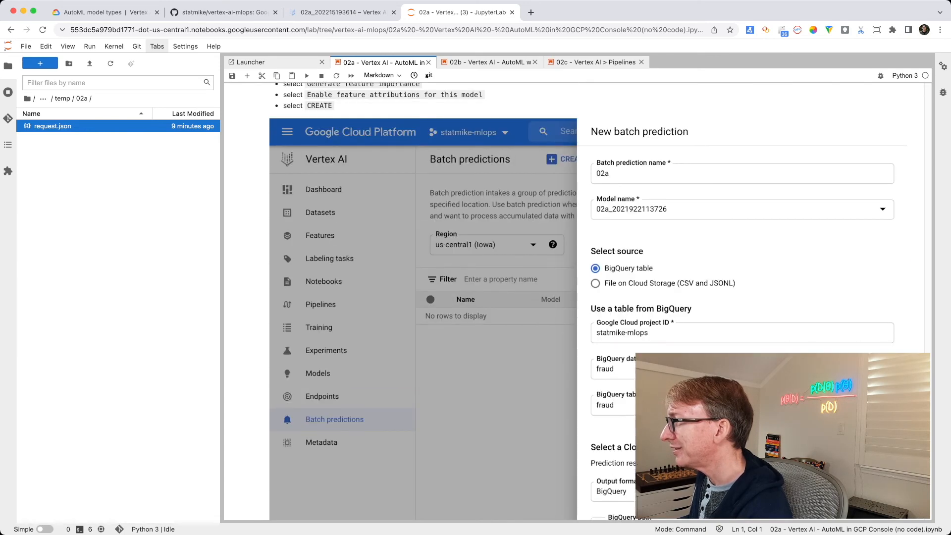
{"action": "scroll", "coordinate": [588, 301], "scroll_direction": "up", "scroll_amount": 2}
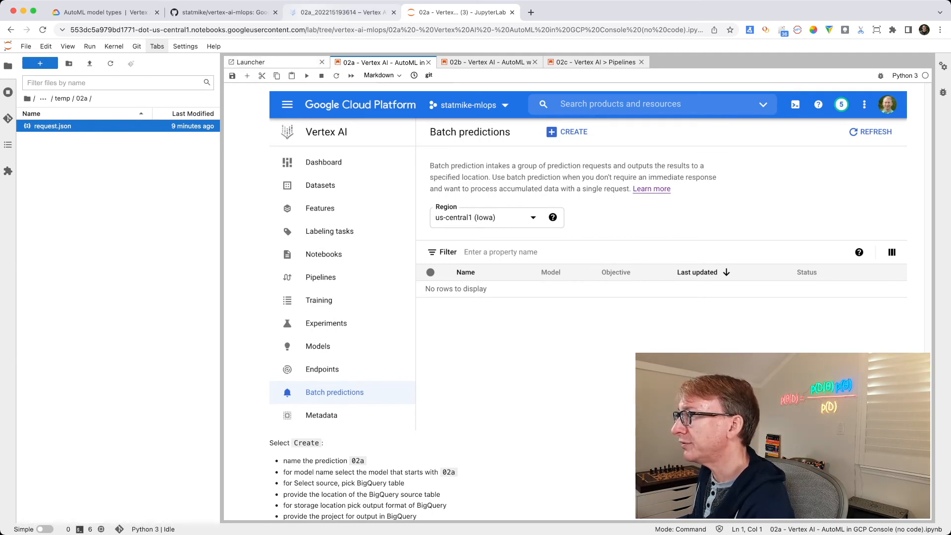
- Switch to the Vertex AI console, open the project's Batch predictions page, and start a new batch prediction
{"action": "left_click", "coordinate": [333, 13]}
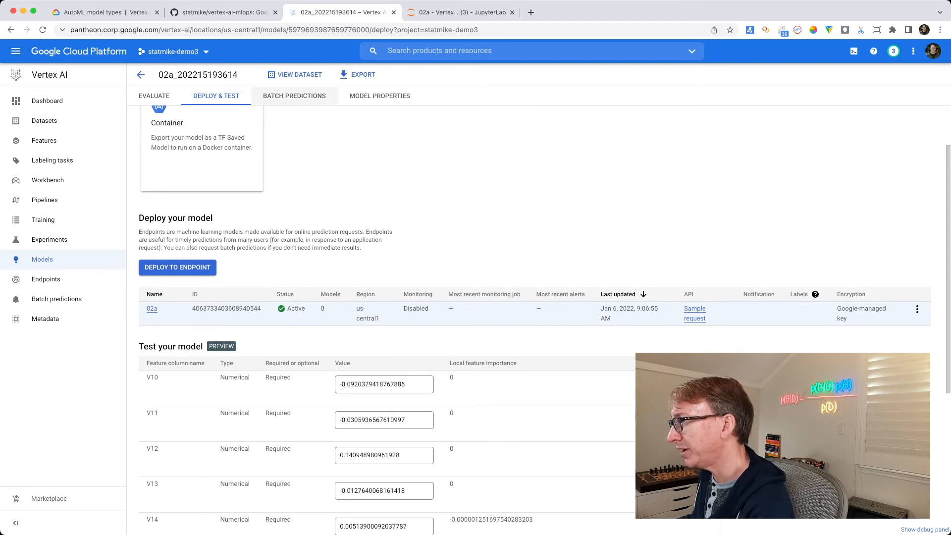
{"action": "left_click", "coordinate": [294, 96]}
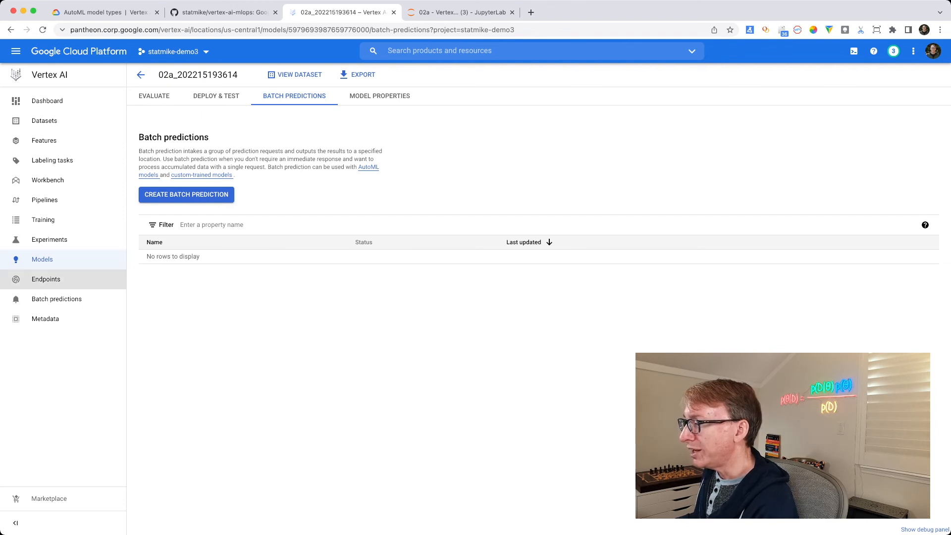
{"action": "left_click", "coordinate": [57, 298]}
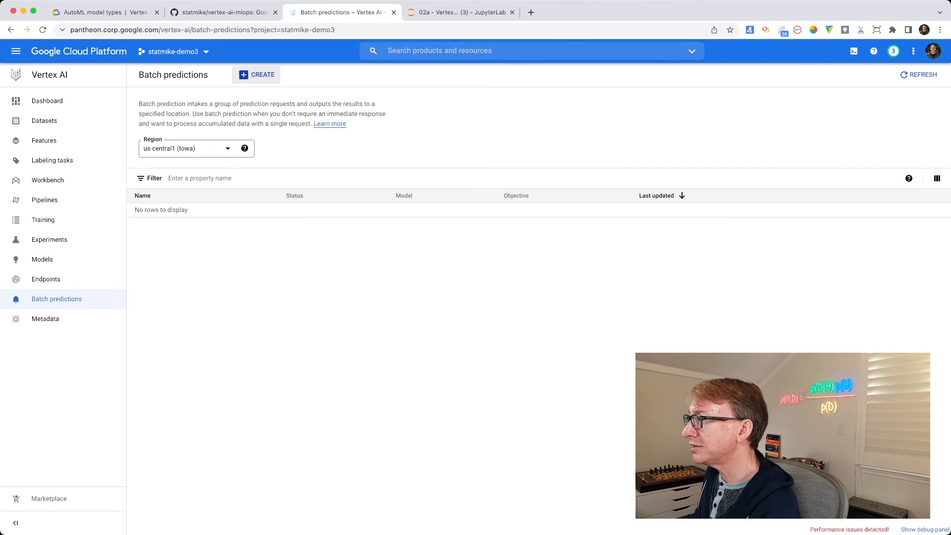
{"action": "left_click", "coordinate": [257, 75]}
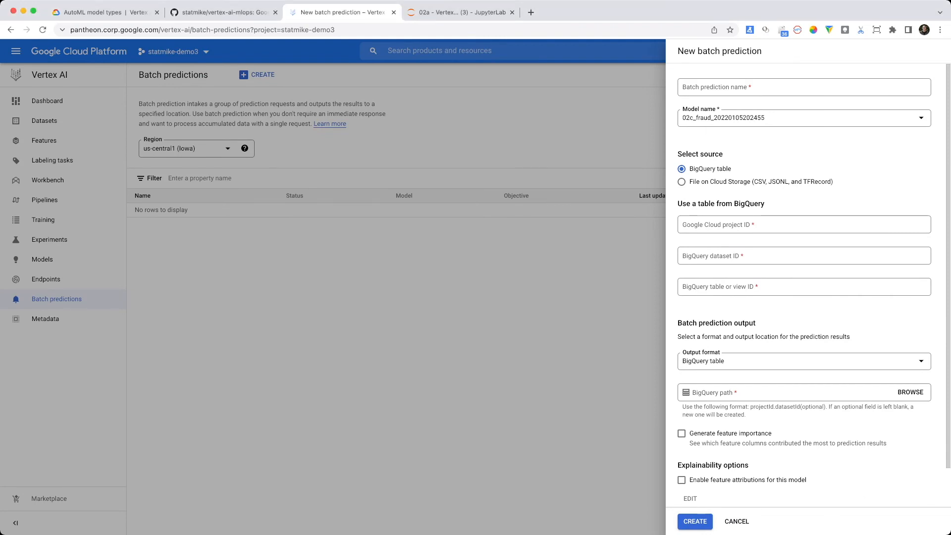
{"action": "left_click", "coordinate": [804, 87]}
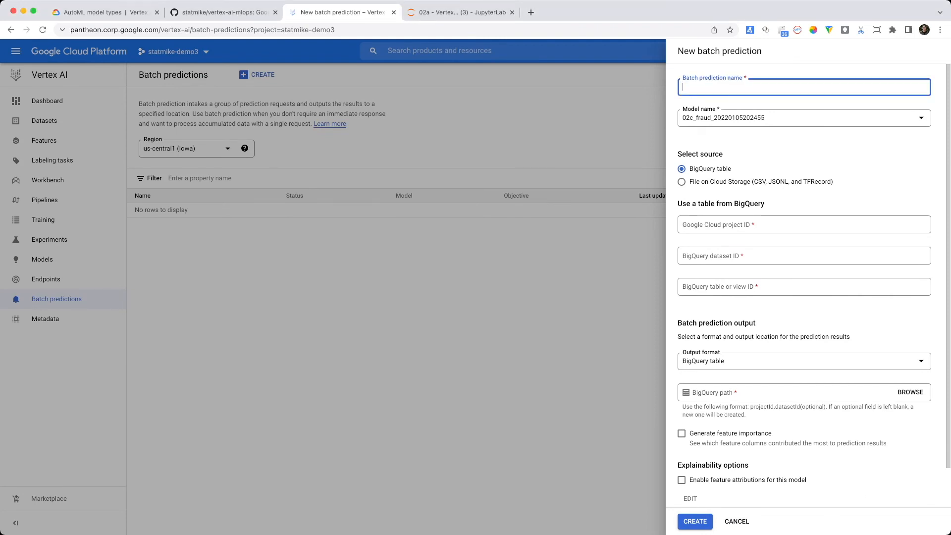
{"action": "type", "text": "02a"}
{"action": "key", "text": "Tab"}
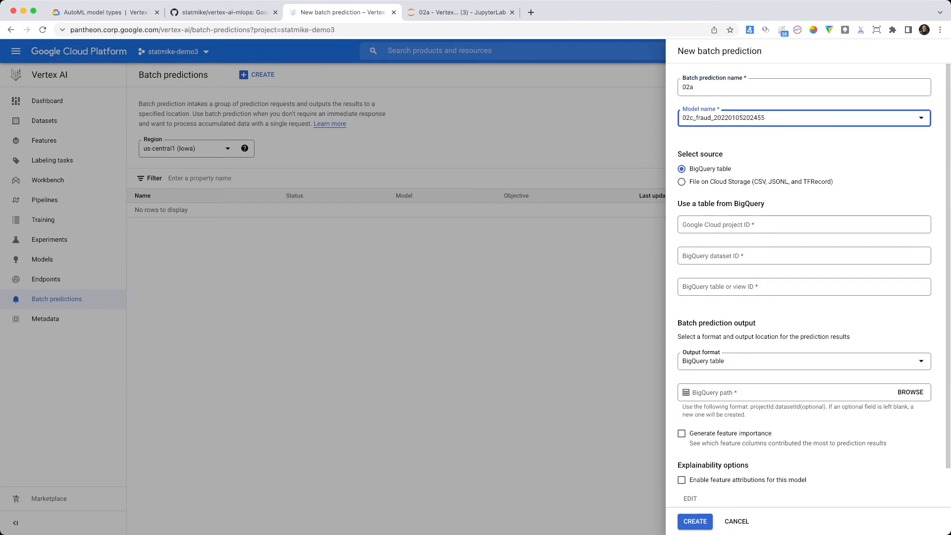
{"action": "key", "text": "space"}
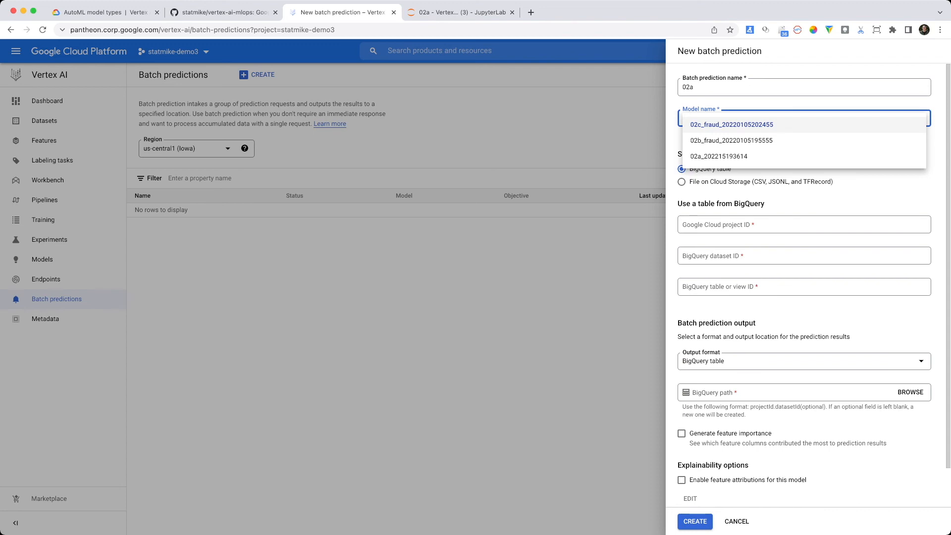
{"action": "key", "text": "Down"}
{"action": "key", "text": "Down"}
{"action": "key", "text": "Return"}
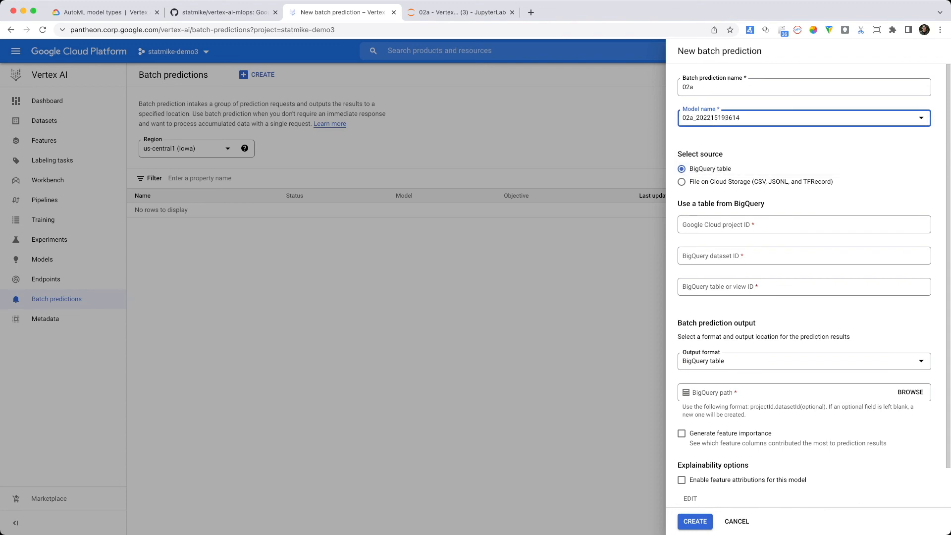
- Set the BigQuery source to project statmike-demo3, dataset fraud and table fraud_prepped
{"action": "key", "text": "Tab"}
{"action": "key", "text": "Tab"}
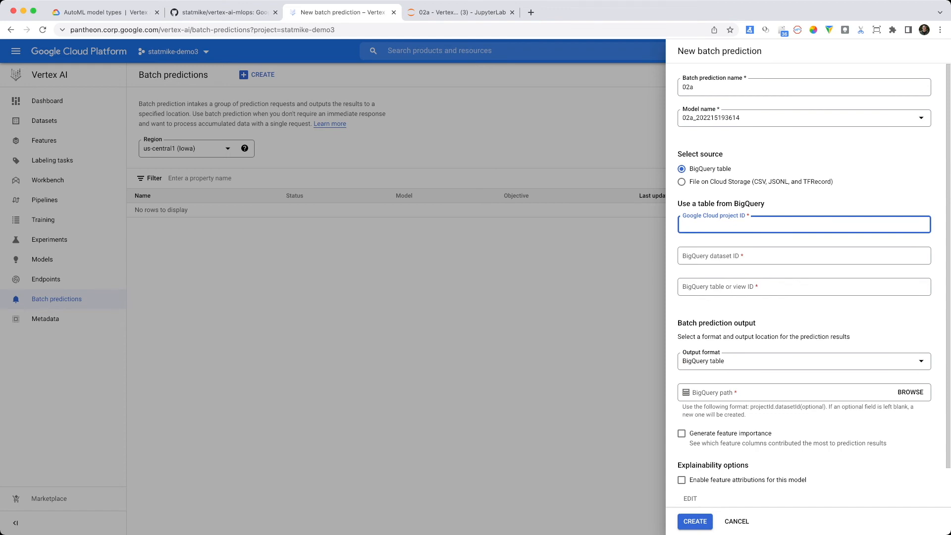
{"action": "type", "text": "statmike-demo3"}
{"action": "key", "text": "Tab"}
{"action": "type", "text": "fraud"}
{"action": "key", "text": "Tab"}
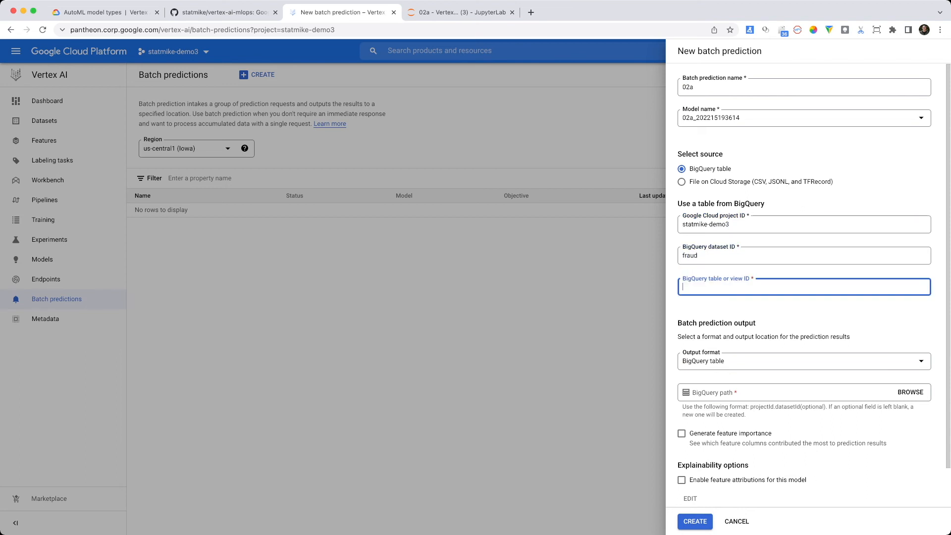
{"action": "type", "text": "fraud_"}
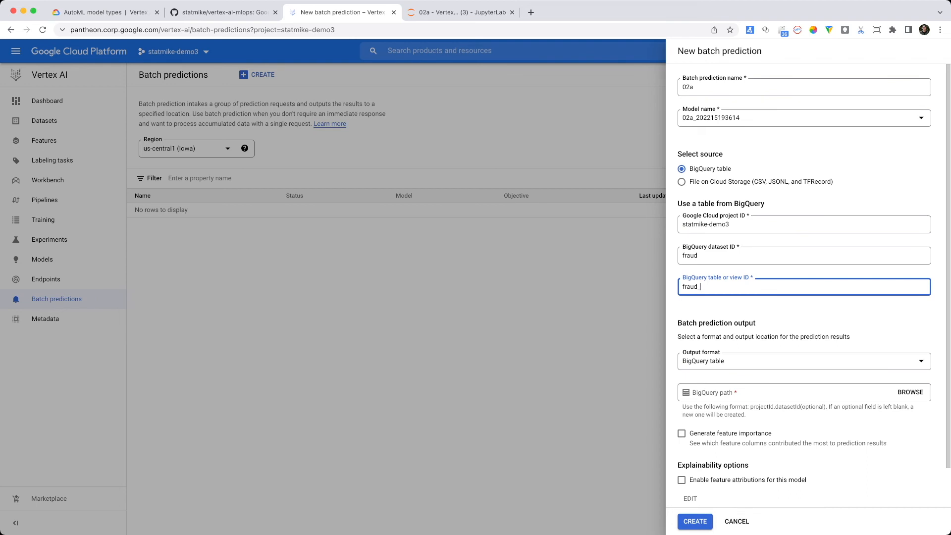
{"action": "type", "text": "prepped"}
{"action": "key", "text": "Tab"}
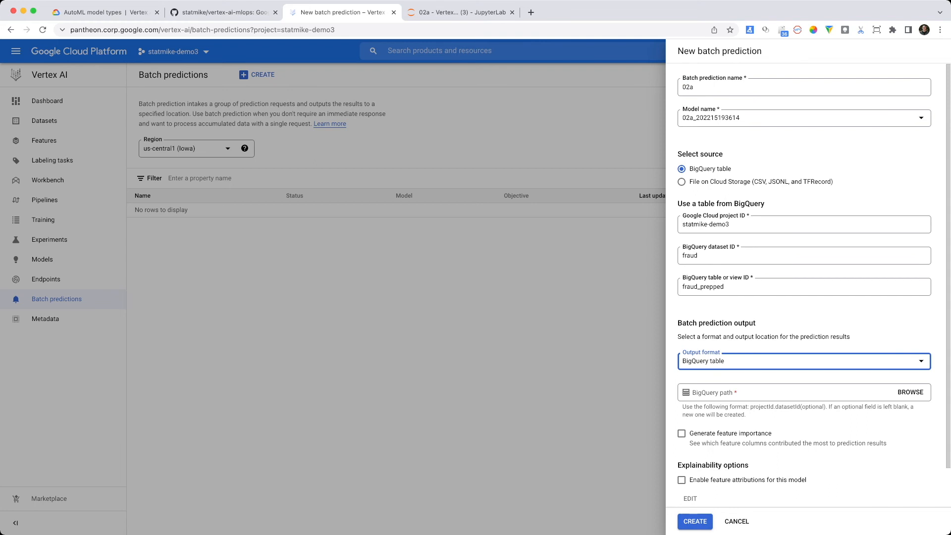
- Set the BigQuery output path to statmike-demo3.fraud, and enable feature importance and feature attributions for the model
{"action": "key", "text": "Tab"}
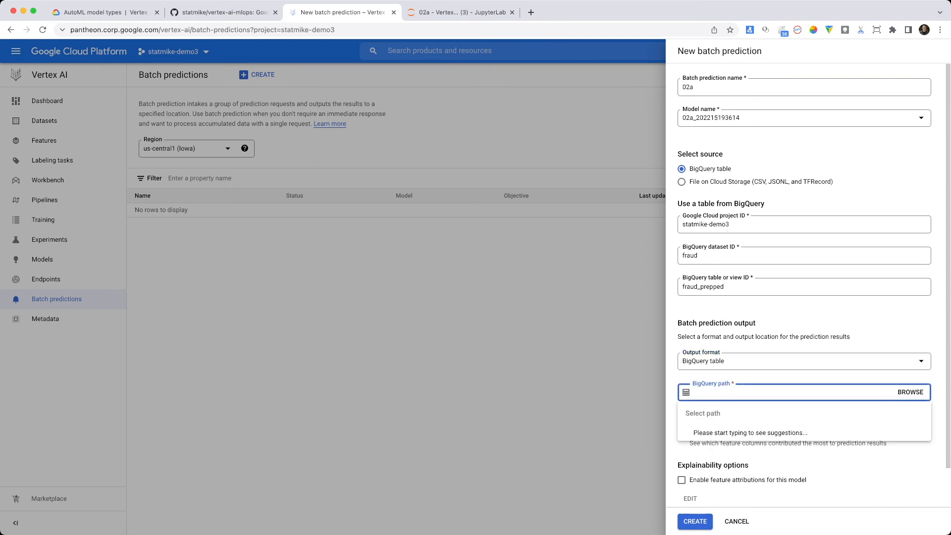
{"action": "type", "text": "statmike"}
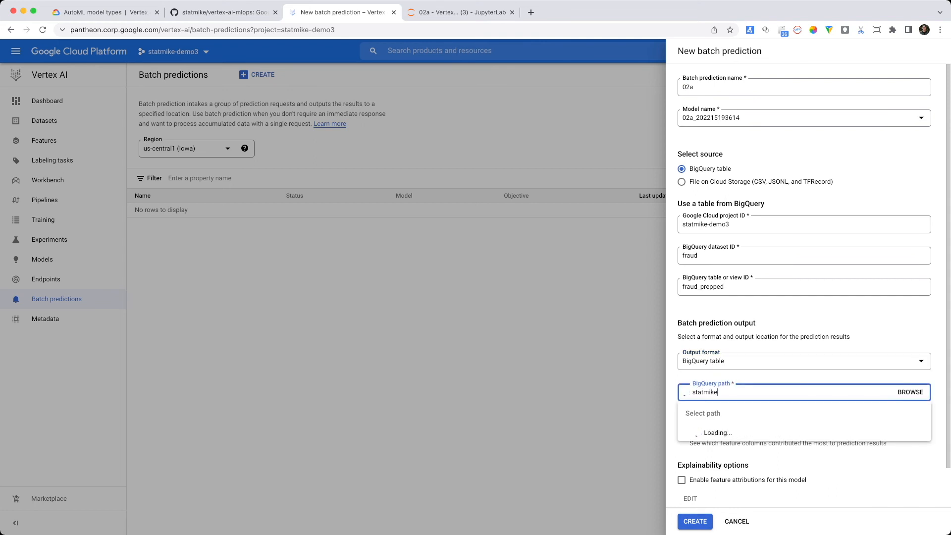
{"action": "type", "text": "-demo3.fraud"}
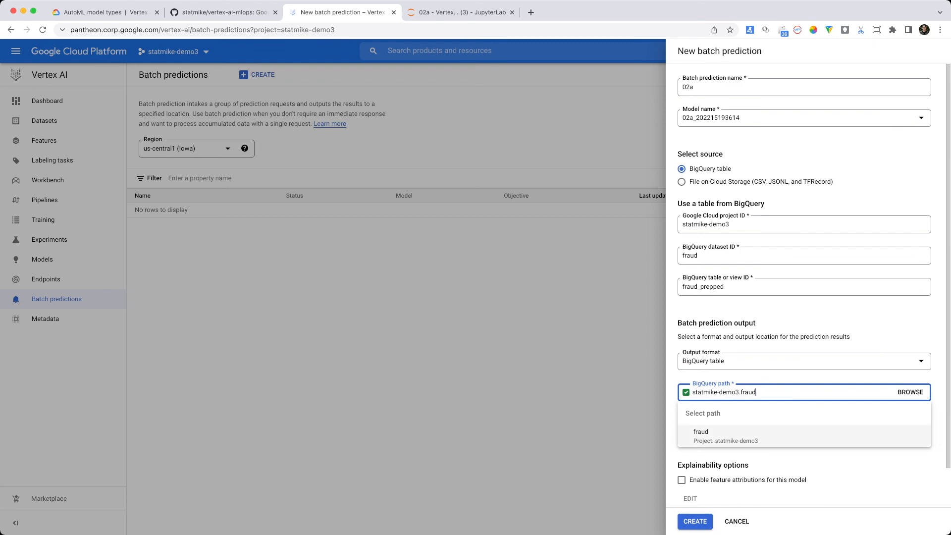
{"action": "left_click", "coordinate": [681, 433]}
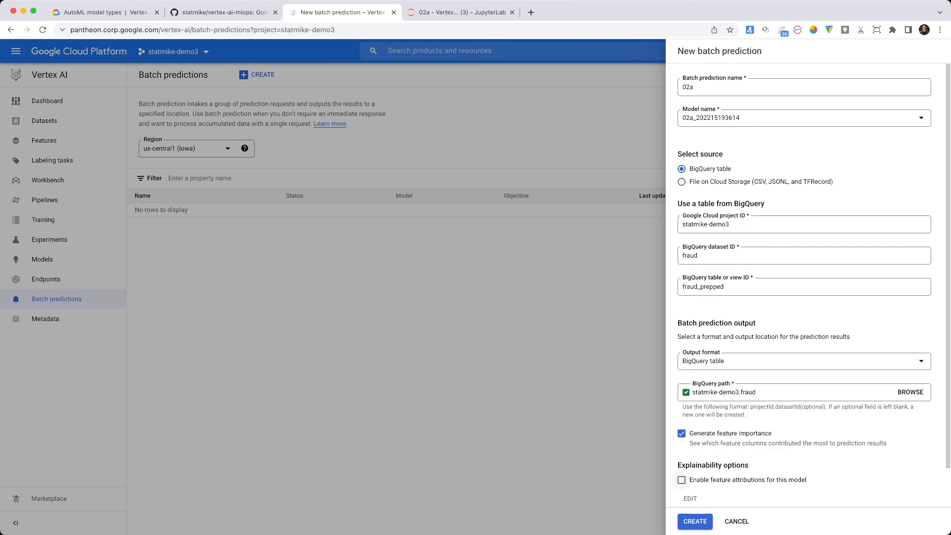
{"action": "left_click", "coordinate": [681, 480]}
{"action": "scroll", "coordinate": [681, 480], "scroll_direction": "down", "scroll_amount": 2}
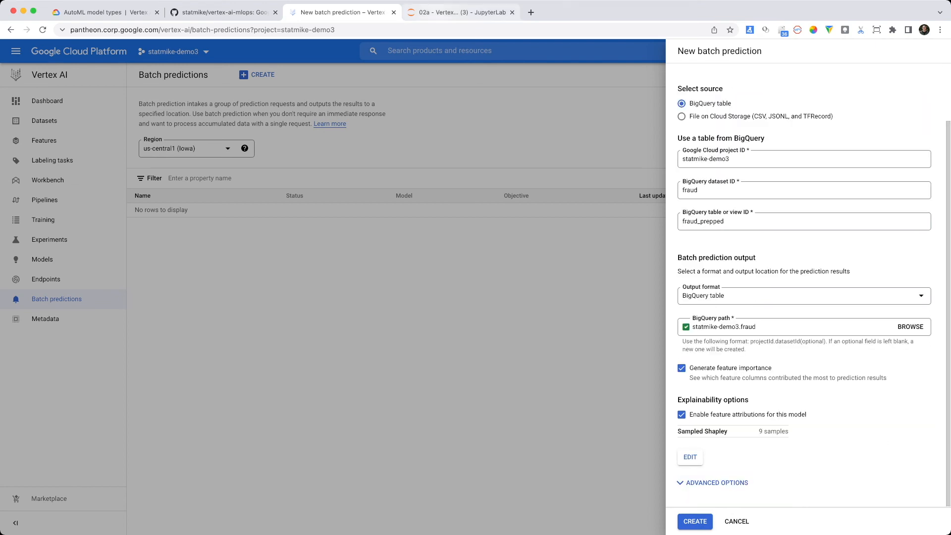
- Switch to the 02a notebook in JupyterLab and review the Batch section's instructions and example settings for creating the batch prediction
{"action": "left_click", "coordinate": [437, 13]}
{"action": "scroll", "coordinate": [589, 297], "scroll_direction": "up", "scroll_amount": 15}
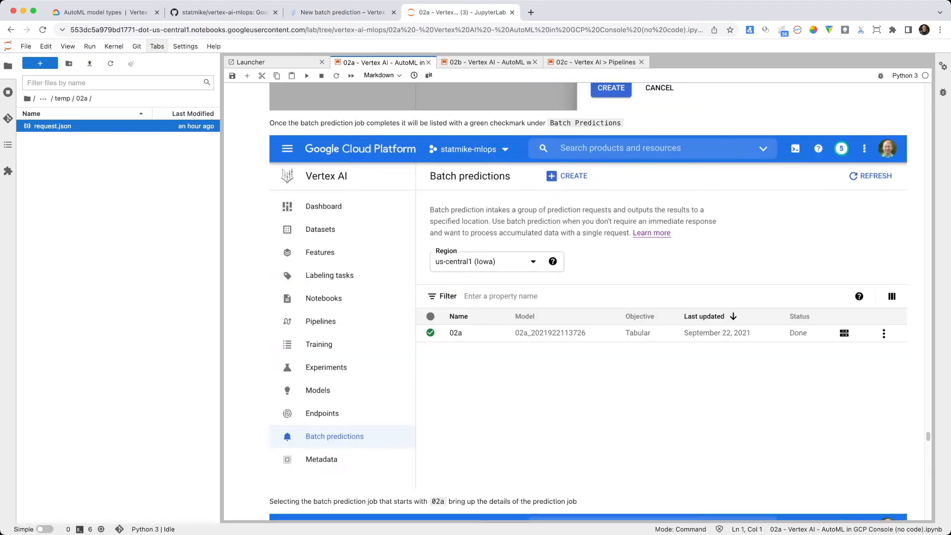
{"action": "scroll", "coordinate": [589, 298], "scroll_direction": "up", "scroll_amount": 20}
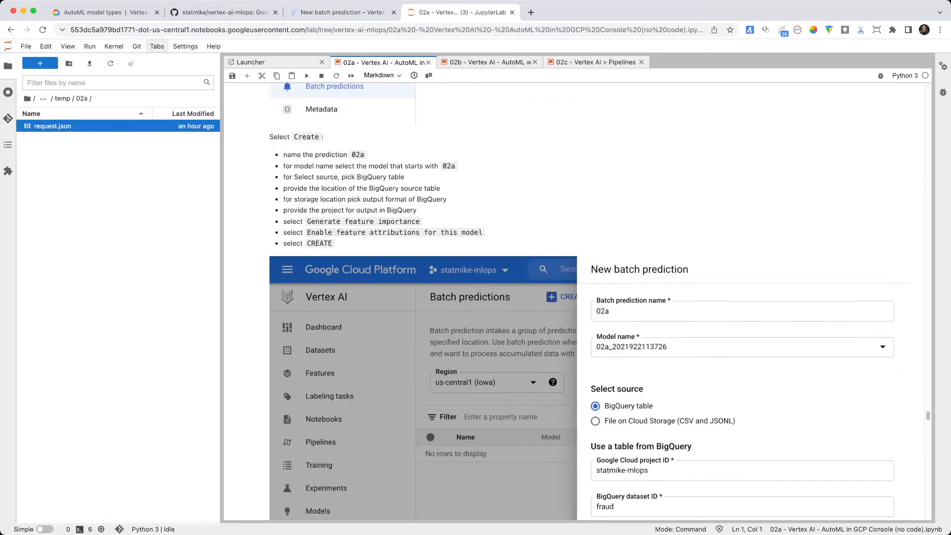
{"action": "scroll", "coordinate": [589, 298], "scroll_direction": "down", "scroll_amount": 5}
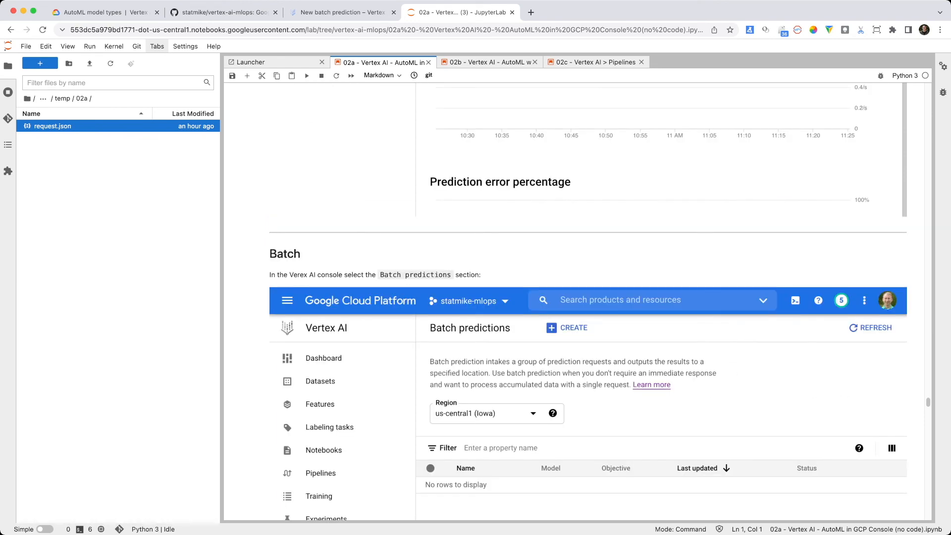
{"action": "scroll", "coordinate": [589, 297], "scroll_direction": "up", "scroll_amount": 10}
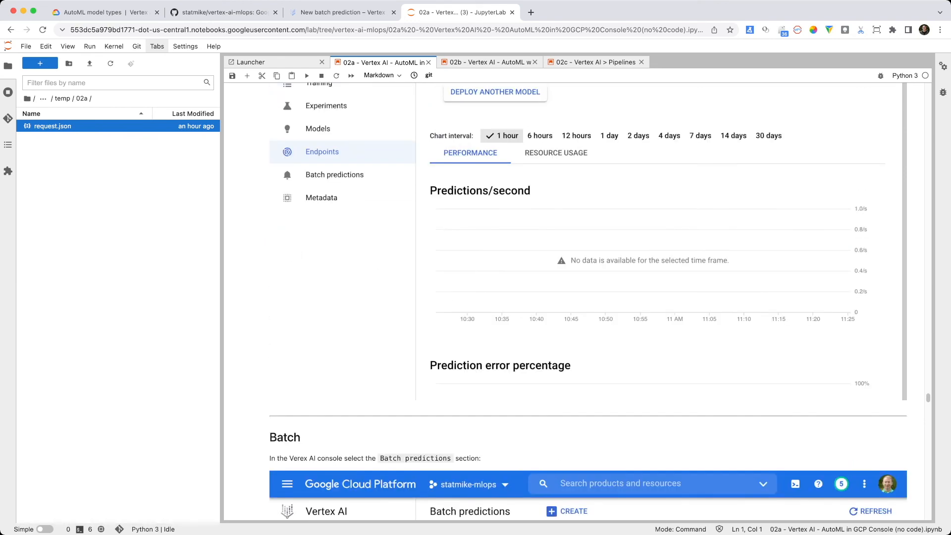
{"action": "scroll", "coordinate": [590, 298], "scroll_direction": "up", "scroll_amount": 1}
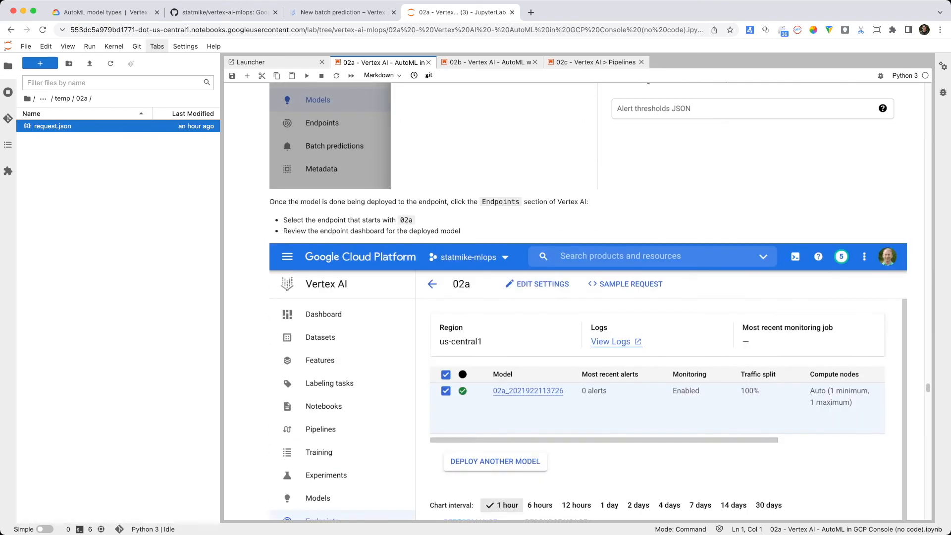
{"action": "scroll", "coordinate": [589, 297], "scroll_direction": "down", "scroll_amount": 12}
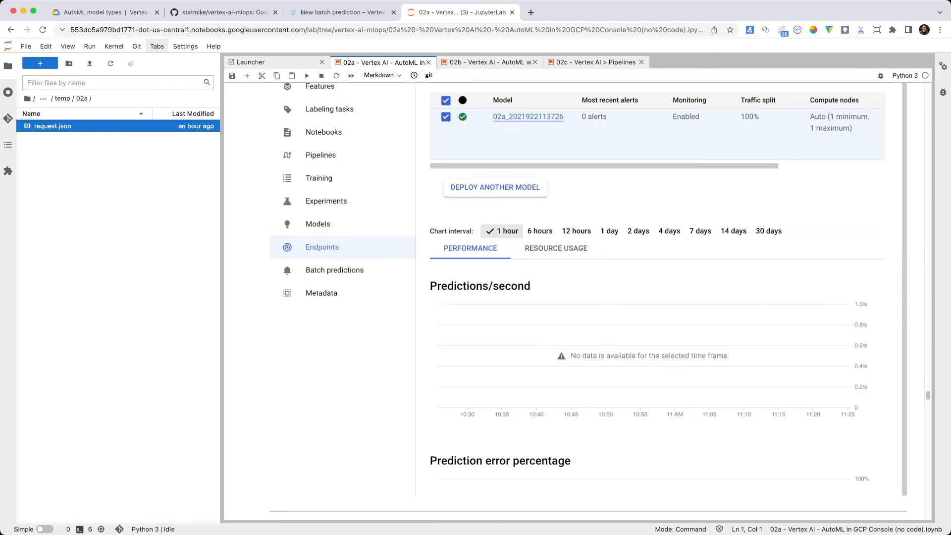
{"action": "scroll", "coordinate": [589, 297], "scroll_direction": "down", "scroll_amount": 12}
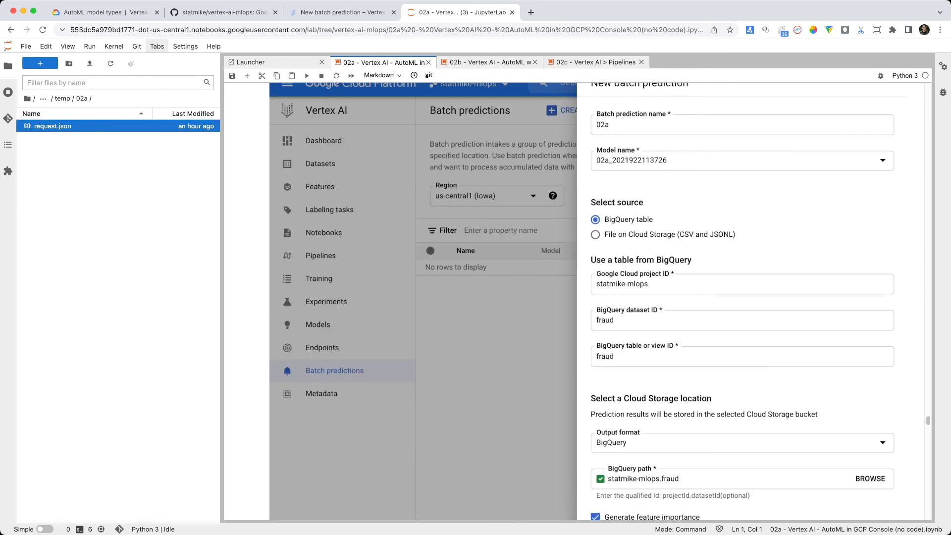
- Examine the notebook's example of a completed batch prediction job, including its job details and BigQuery output table
{"action": "scroll", "coordinate": [589, 298], "scroll_direction": "down", "scroll_amount": 8}
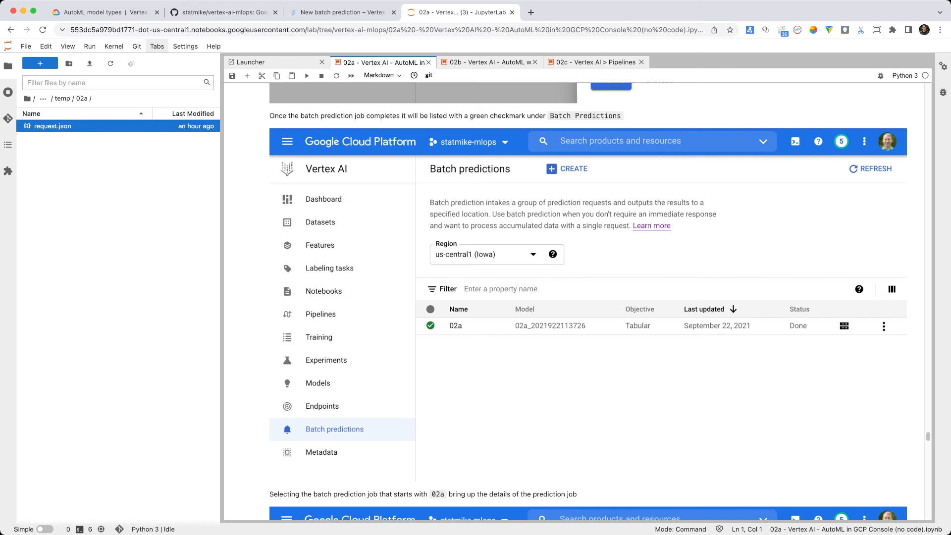
{"action": "scroll", "coordinate": [589, 298], "scroll_direction": "down", "scroll_amount": 1}
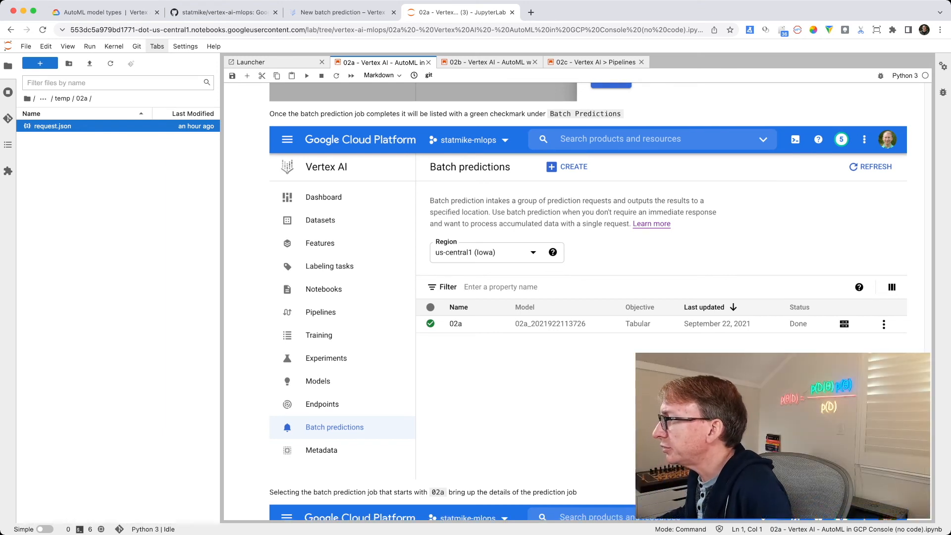
{"action": "scroll", "coordinate": [588, 297], "scroll_direction": "down", "scroll_amount": 7}
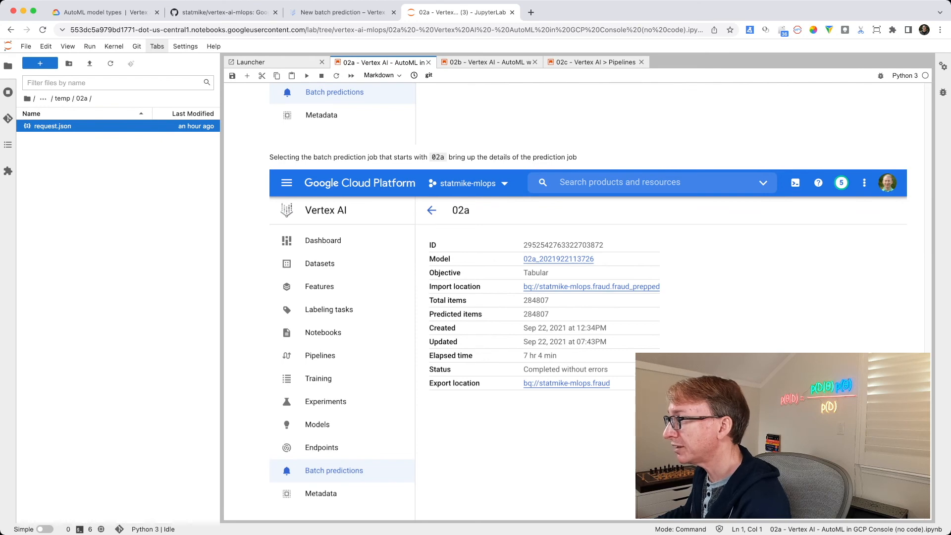
{"action": "scroll", "coordinate": [340, 395], "scroll_direction": "down", "scroll_amount": 10}
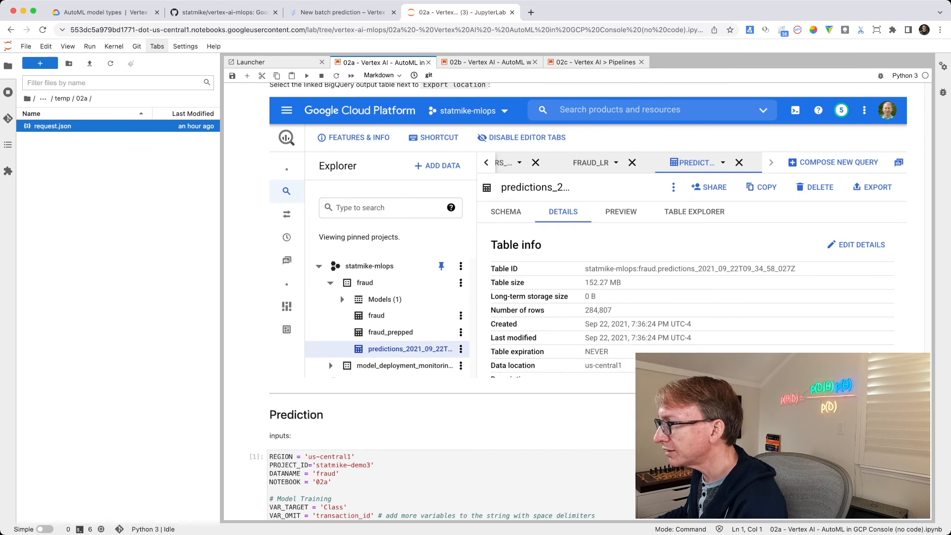
{"action": "scroll", "coordinate": [340, 295], "scroll_direction": "down", "scroll_amount": 3}
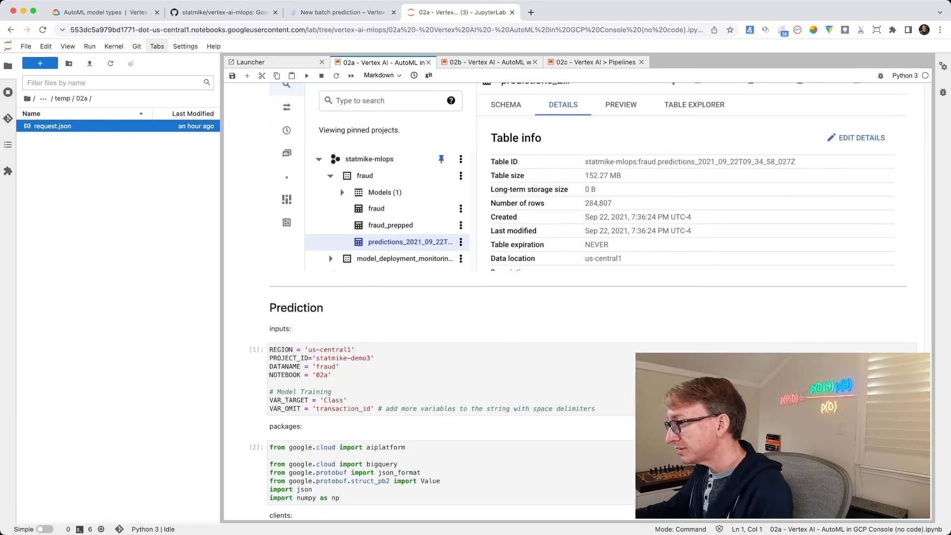